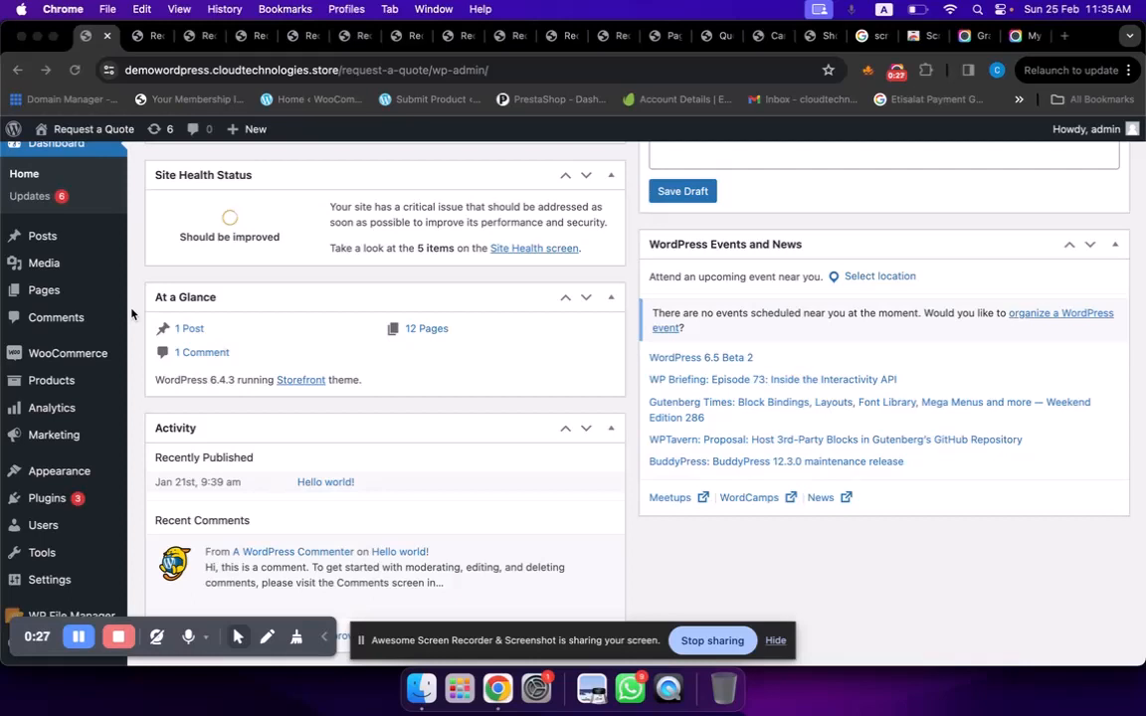
# Step: Open the WooCommerce Request A Quote Pro settings and look over the general settings
pyautogui.moveTo(40, 354)
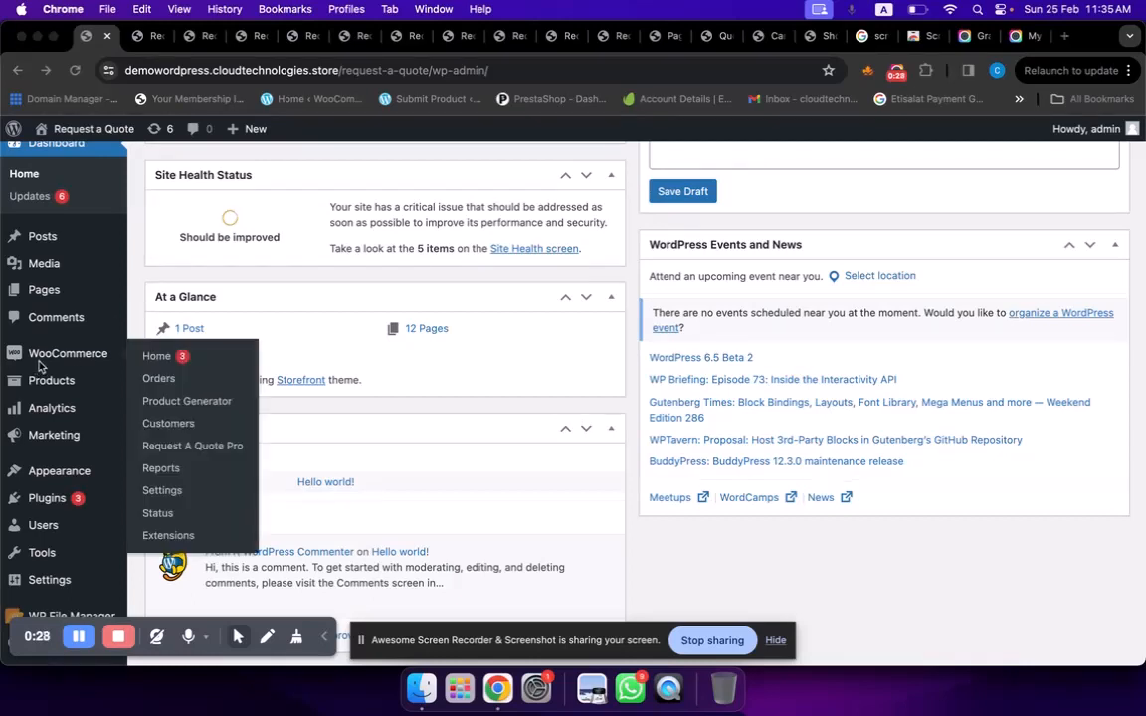
pyautogui.click(180, 448)
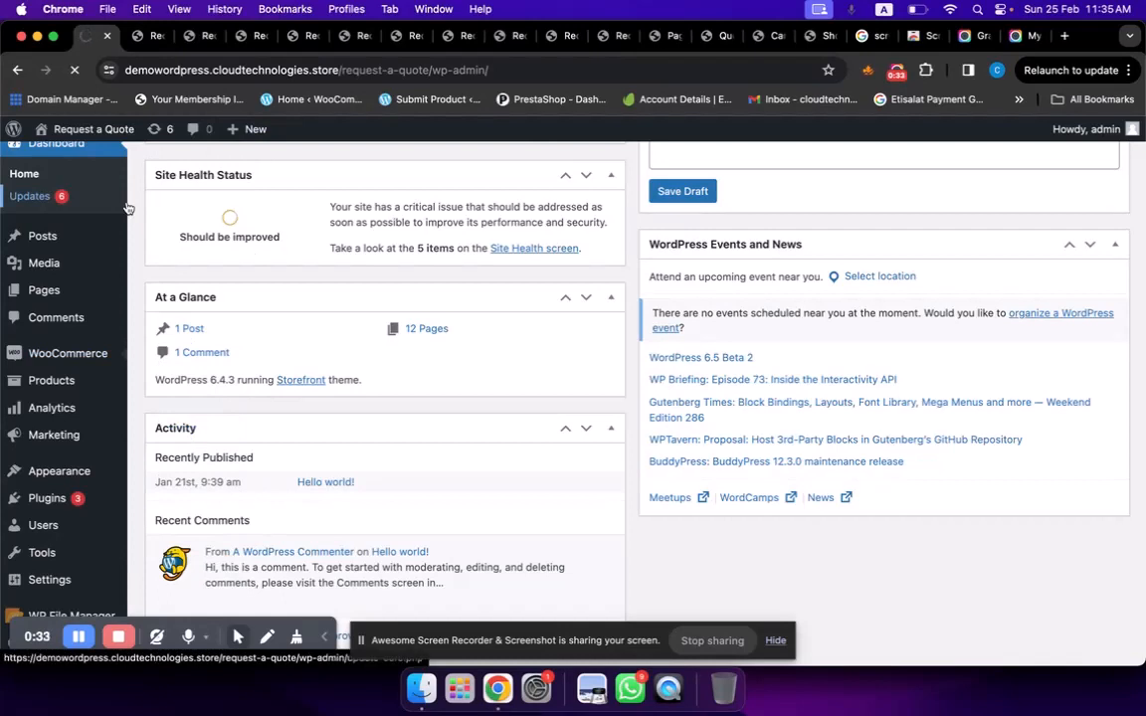
pyautogui.moveTo(109, 356)
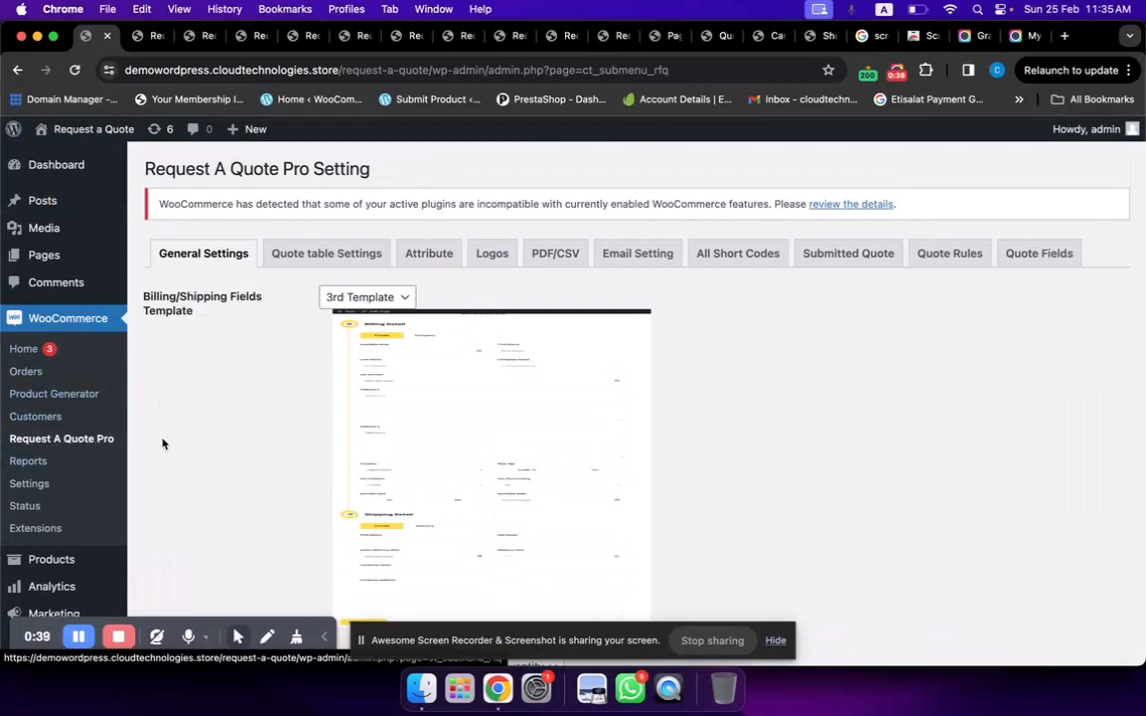
pyautogui.scroll(-1, 163, 443)
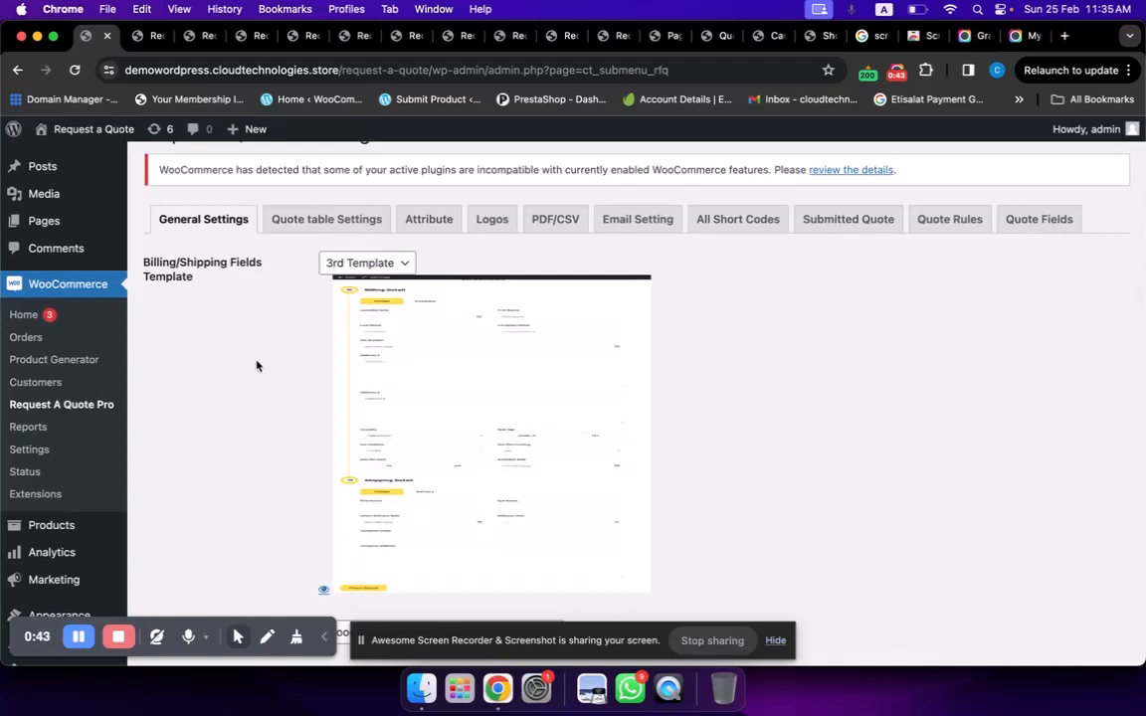
pyautogui.scroll(-3, 256, 365)
pyautogui.scroll(2, 255, 365)
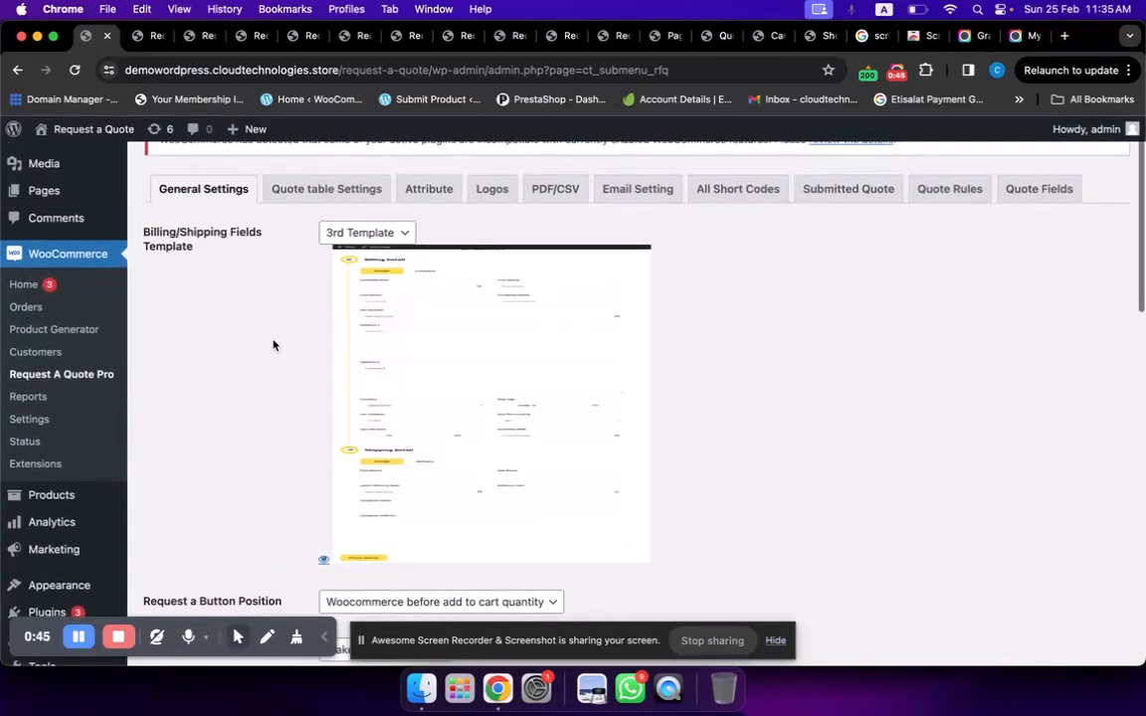
# Step: Preview the 1st and 2nd billing/shipping fields templates, and set the selection back to 3rd Template
pyautogui.click(395, 232)
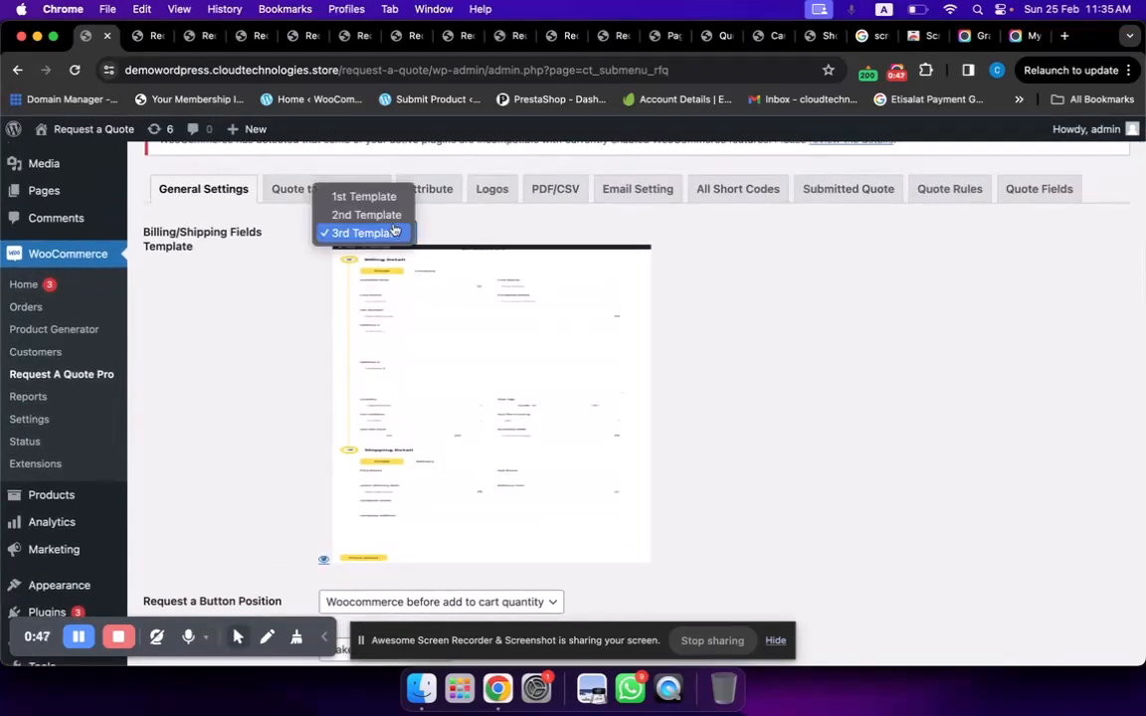
pyautogui.click(393, 196)
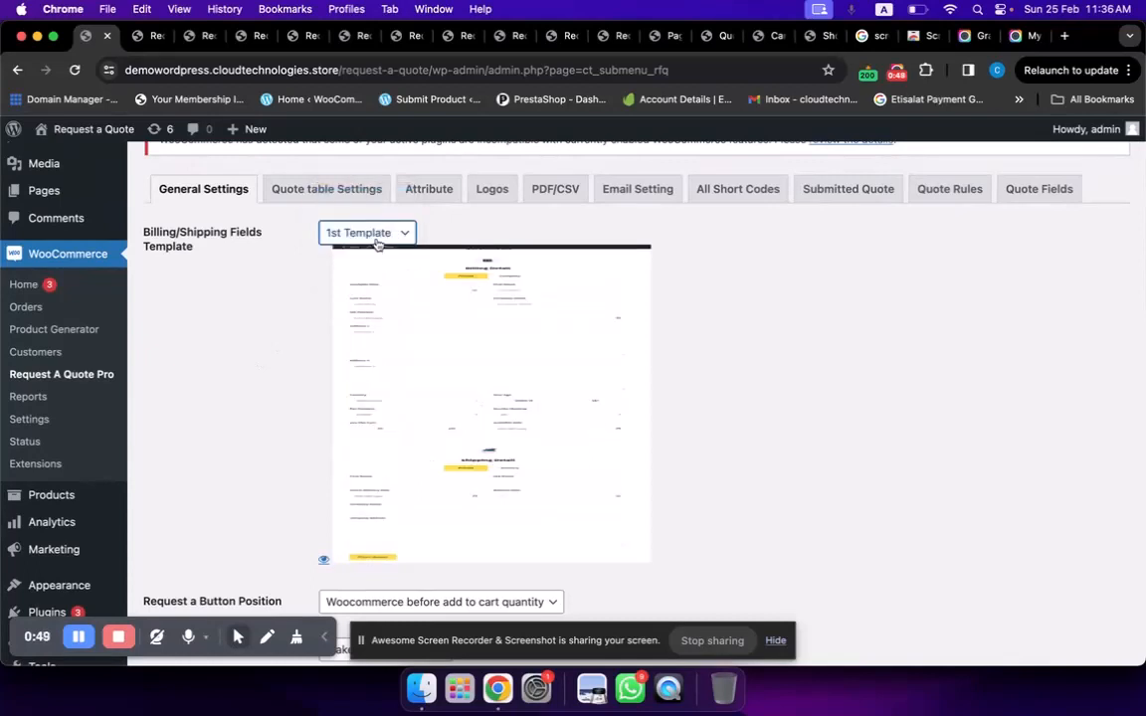
pyautogui.click(360, 232)
pyautogui.click(373, 252)
pyautogui.click(410, 233)
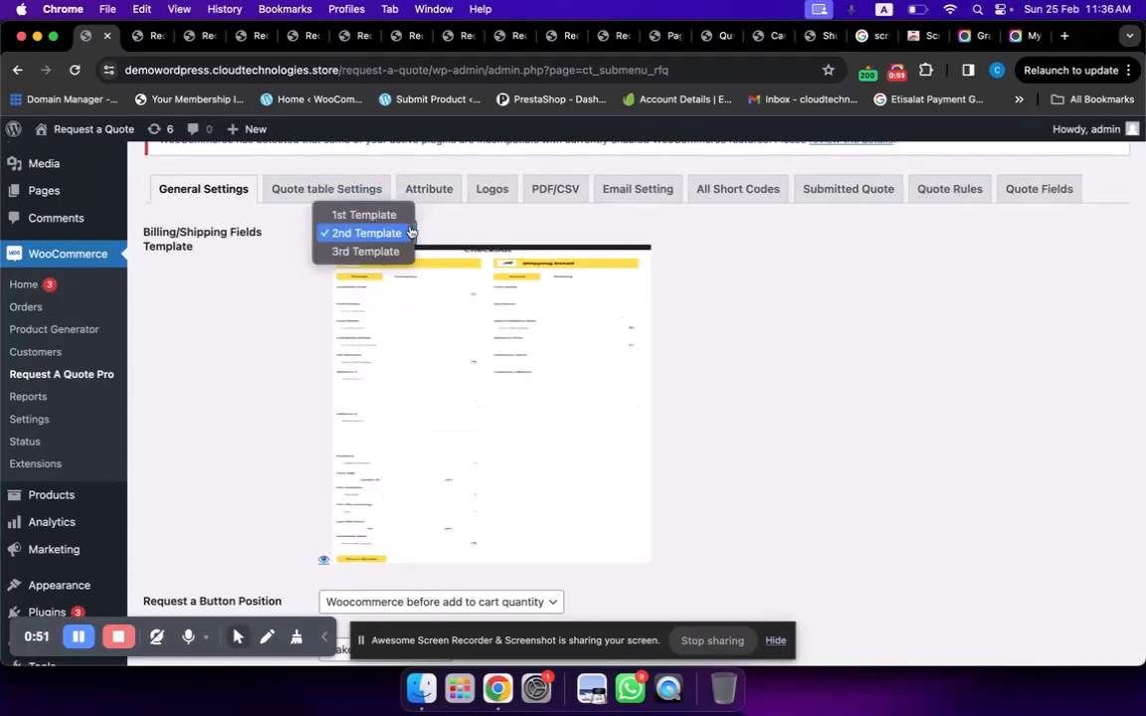
pyautogui.click(378, 251)
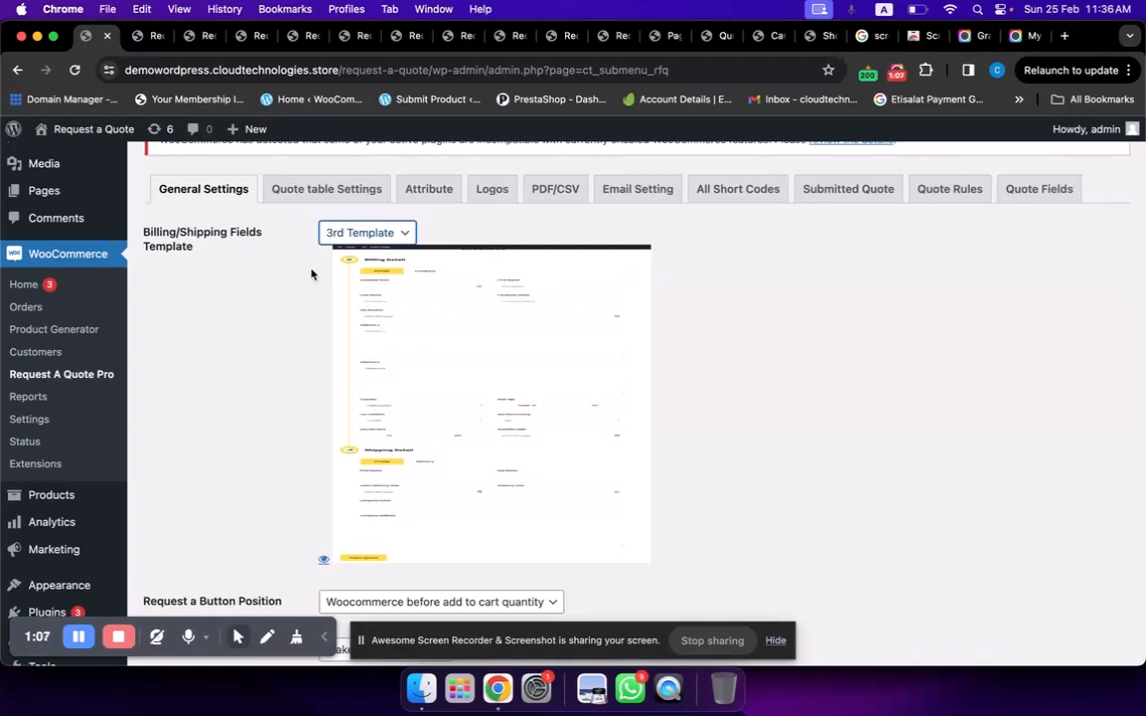
# Step: Examine the available options for the request button position and the request page type without changing either
pyautogui.scroll(-5, 310, 273)
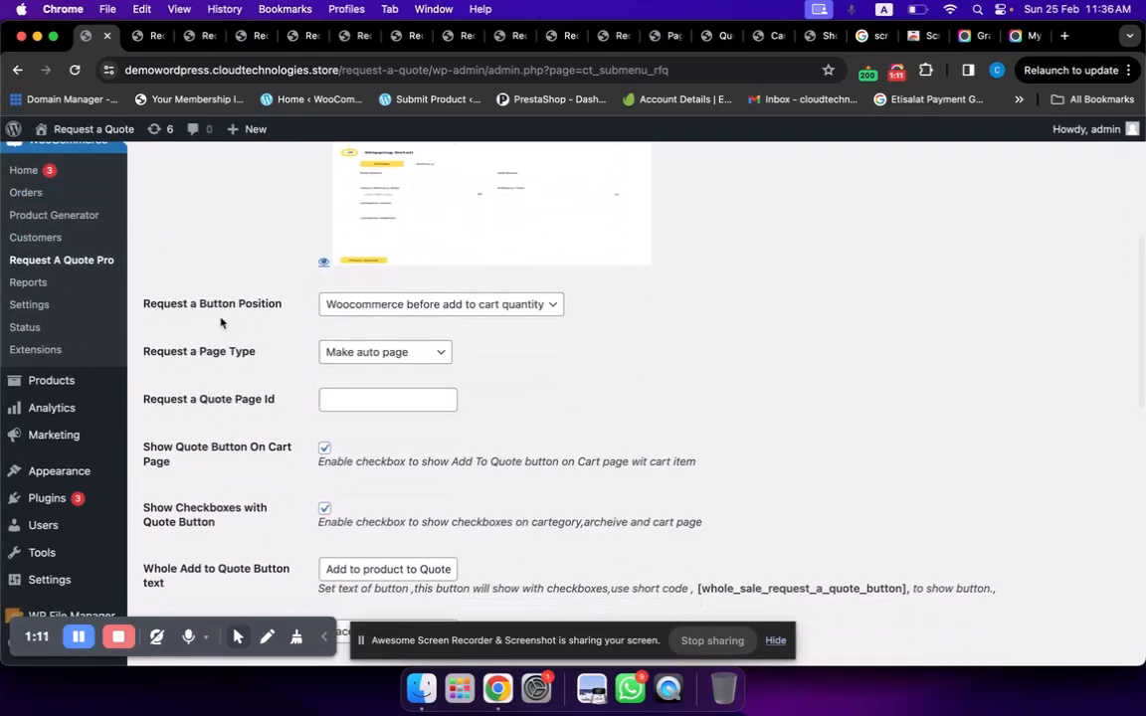
pyautogui.click(432, 305)
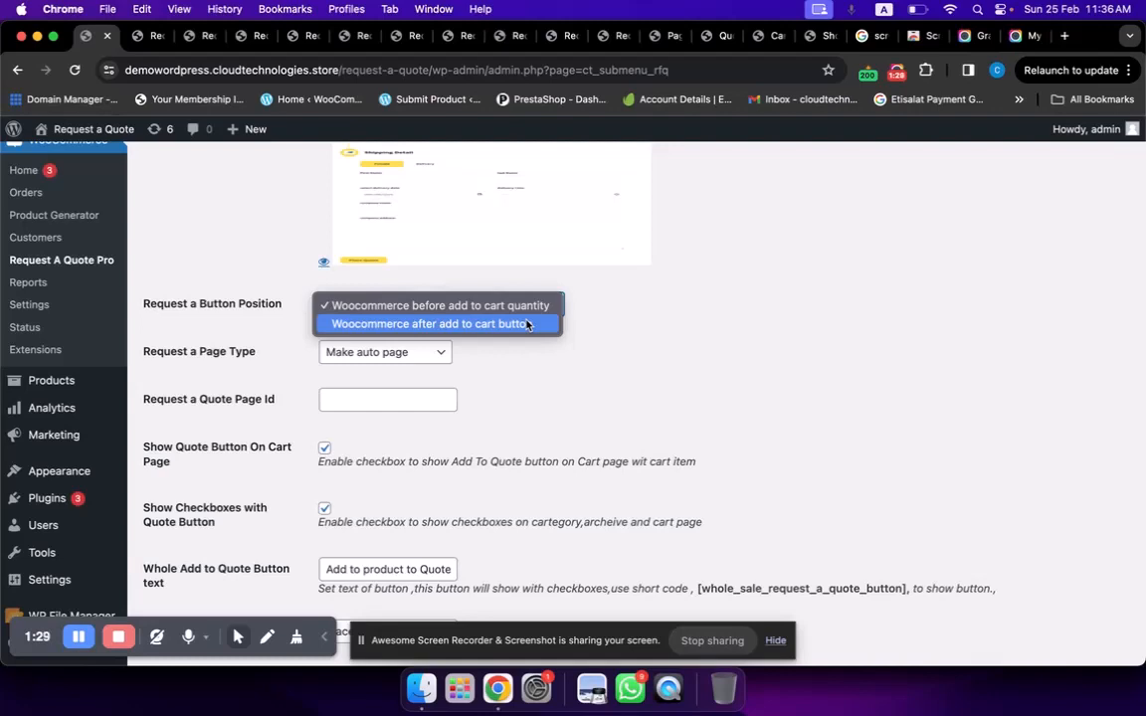
pyautogui.click(555, 353)
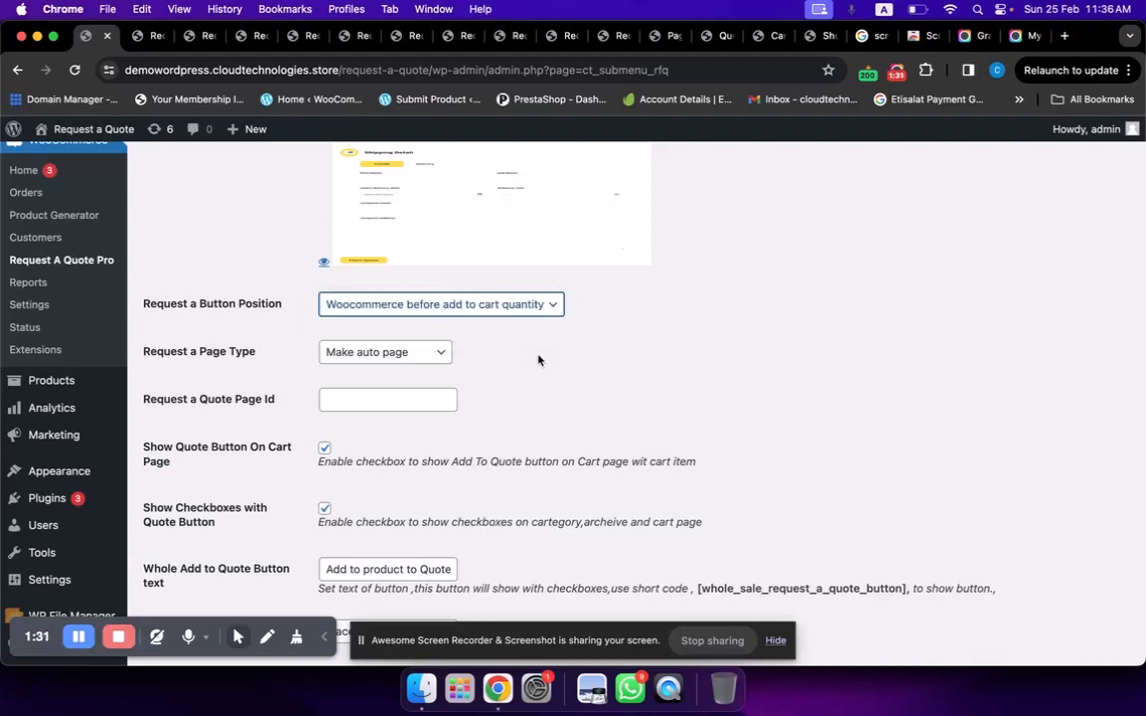
pyautogui.scroll(-2, 411, 364)
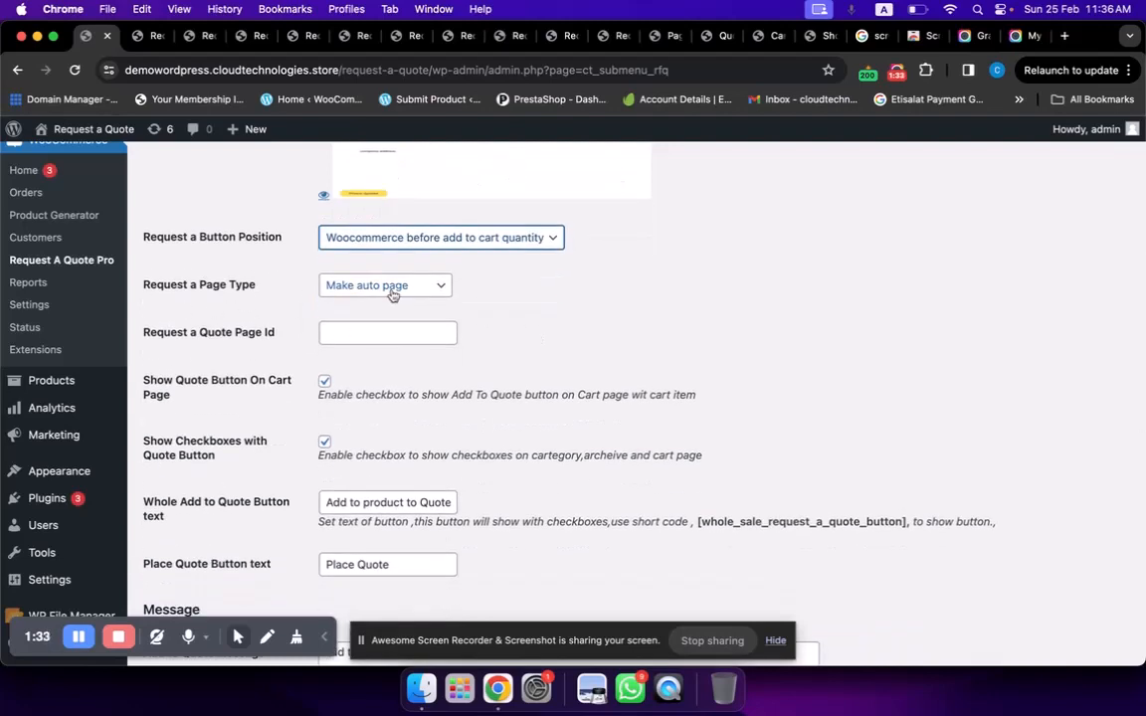
pyautogui.click(392, 289)
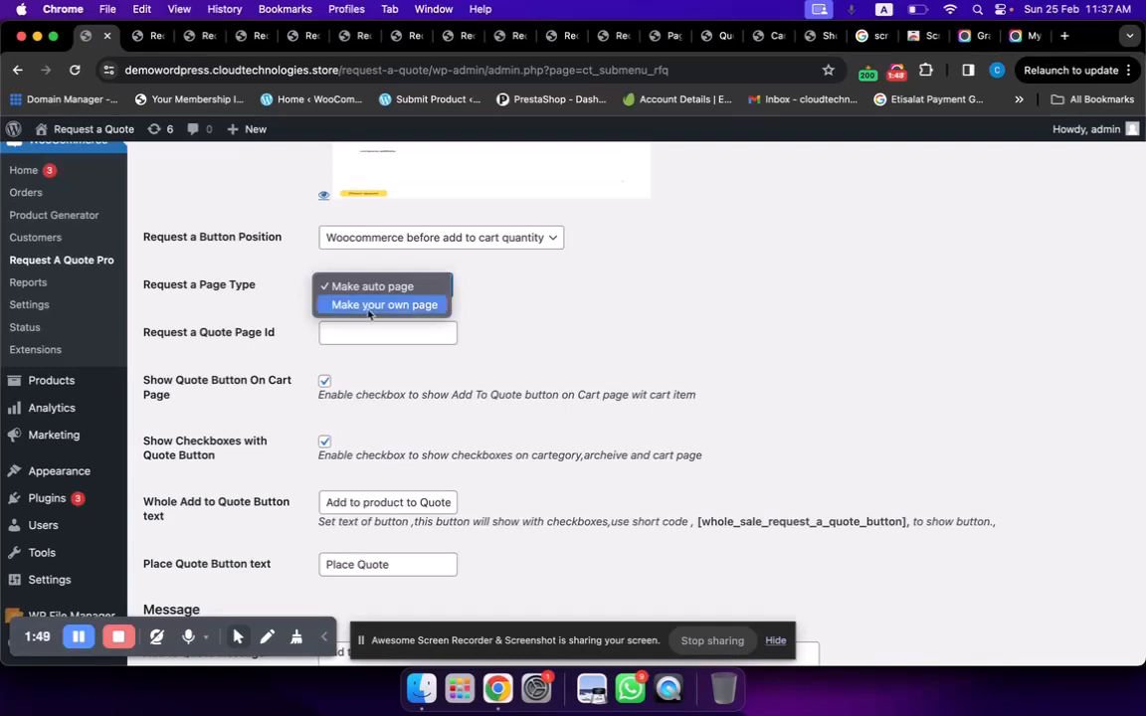
pyautogui.click(235, 322)
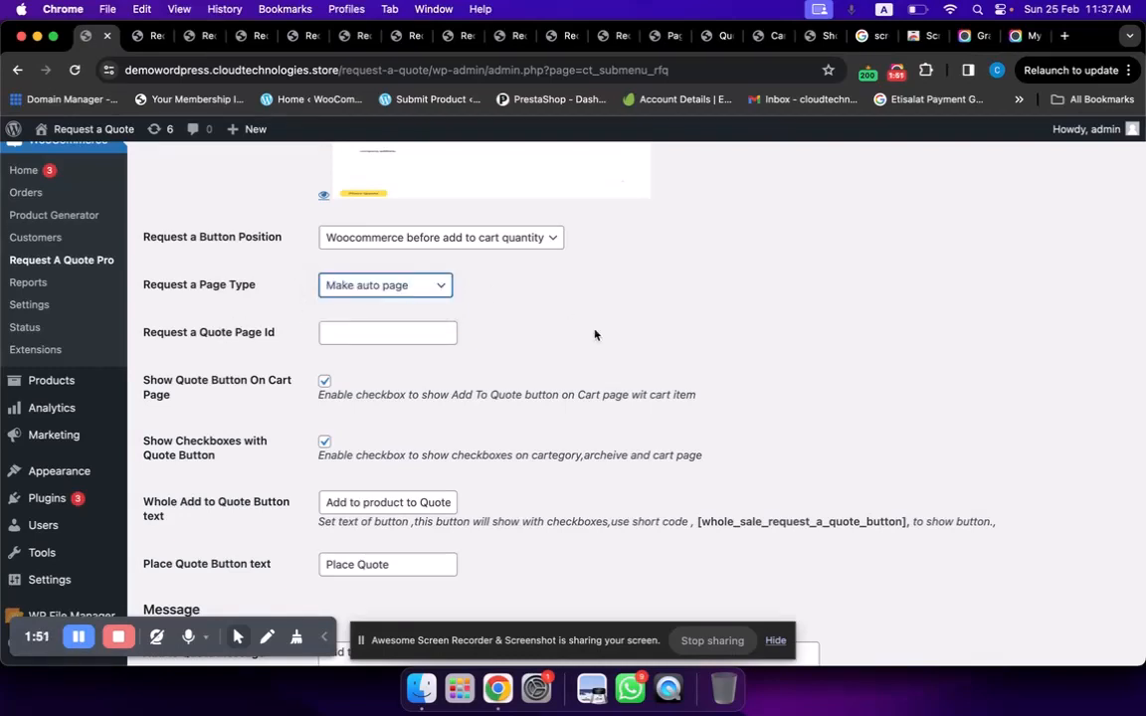
# Step: Open the storefront cart page and examine the Add to Quote buttons and checkboxes beside the cart items
pyautogui.scroll(-1, 594, 355)
pyautogui.scroll(-1, 197, 333)
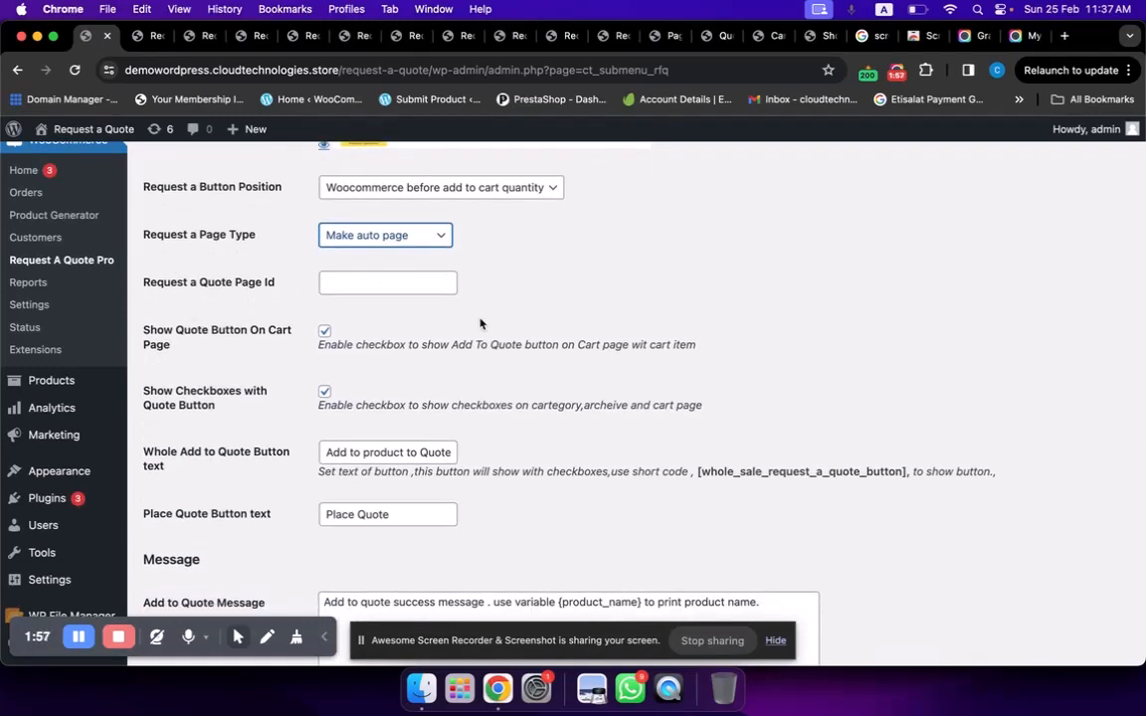
pyautogui.scroll(-2, 229, 391)
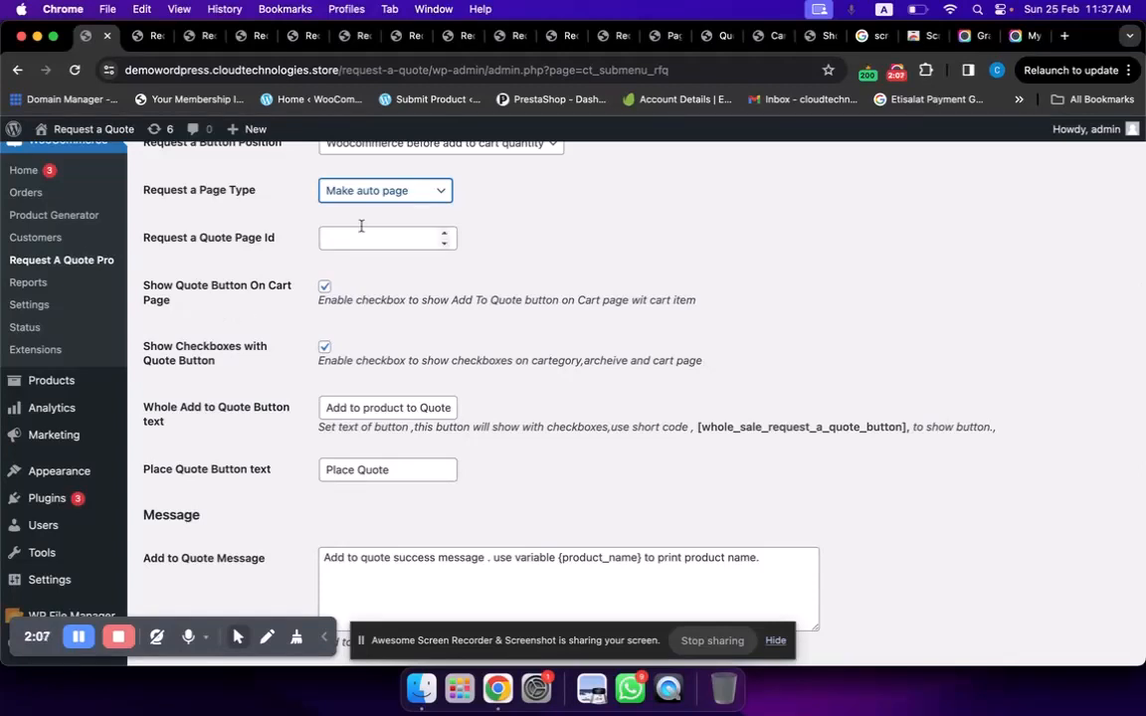
pyautogui.click(756, 37)
pyautogui.scroll(-5, 492, 353)
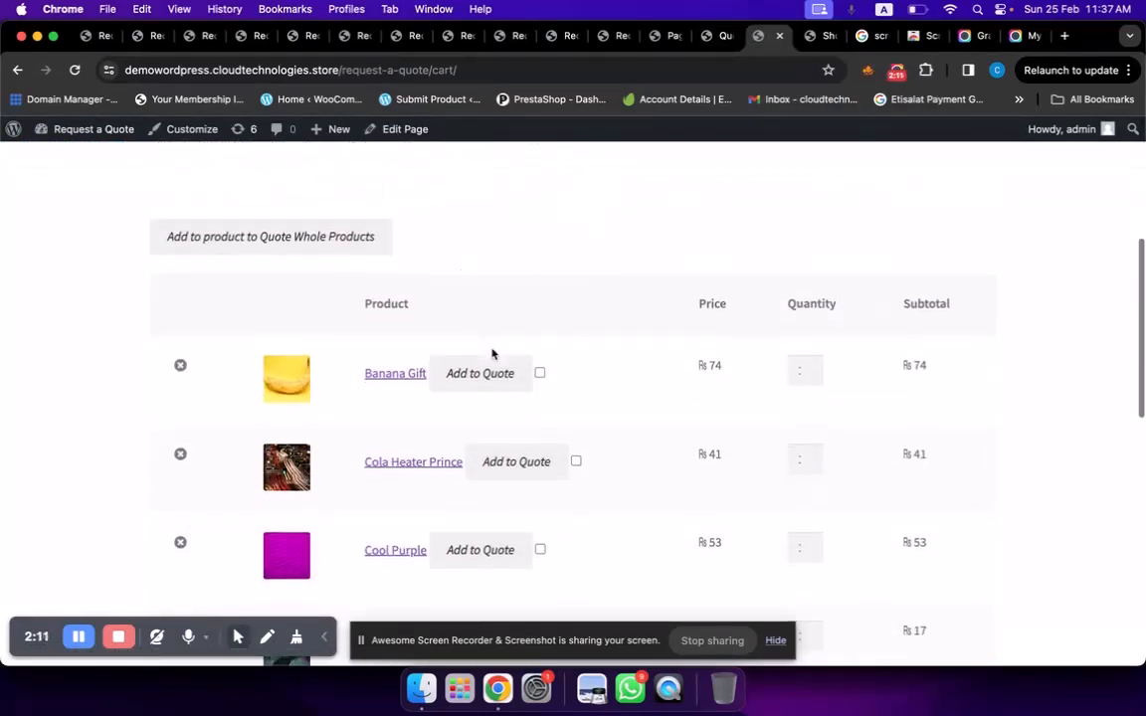
pyautogui.scroll(-1, 447, 344)
pyautogui.scroll(-3, 408, 438)
pyautogui.scroll(-3, 408, 437)
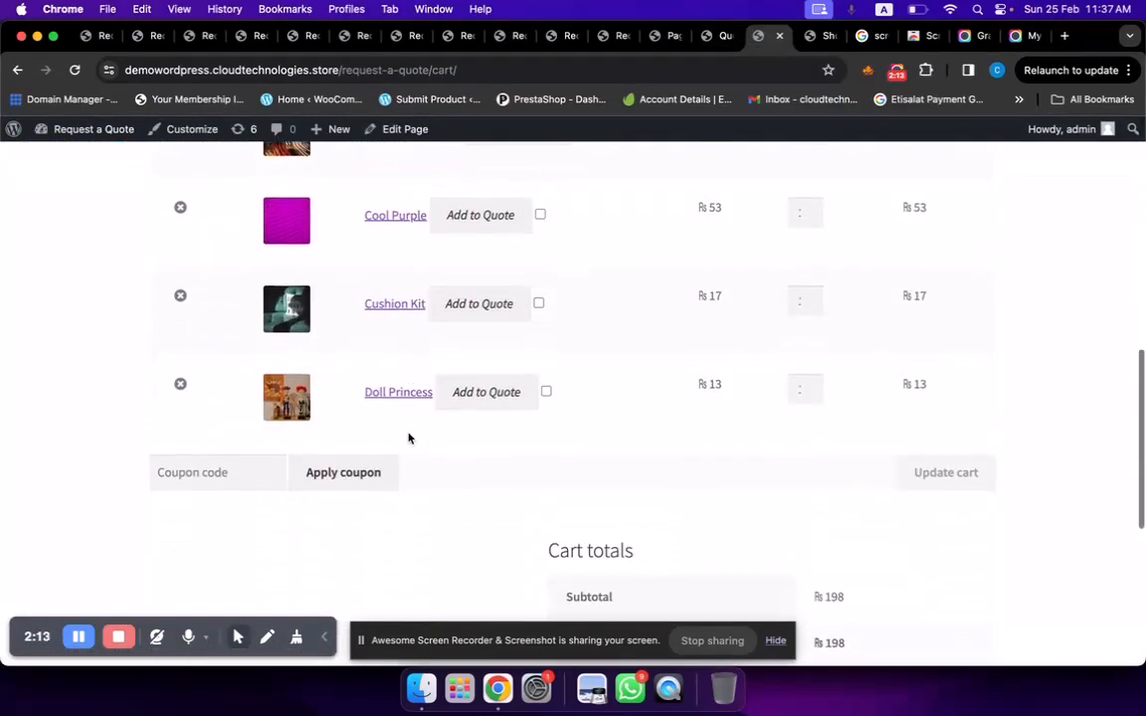
pyautogui.scroll(3, 409, 435)
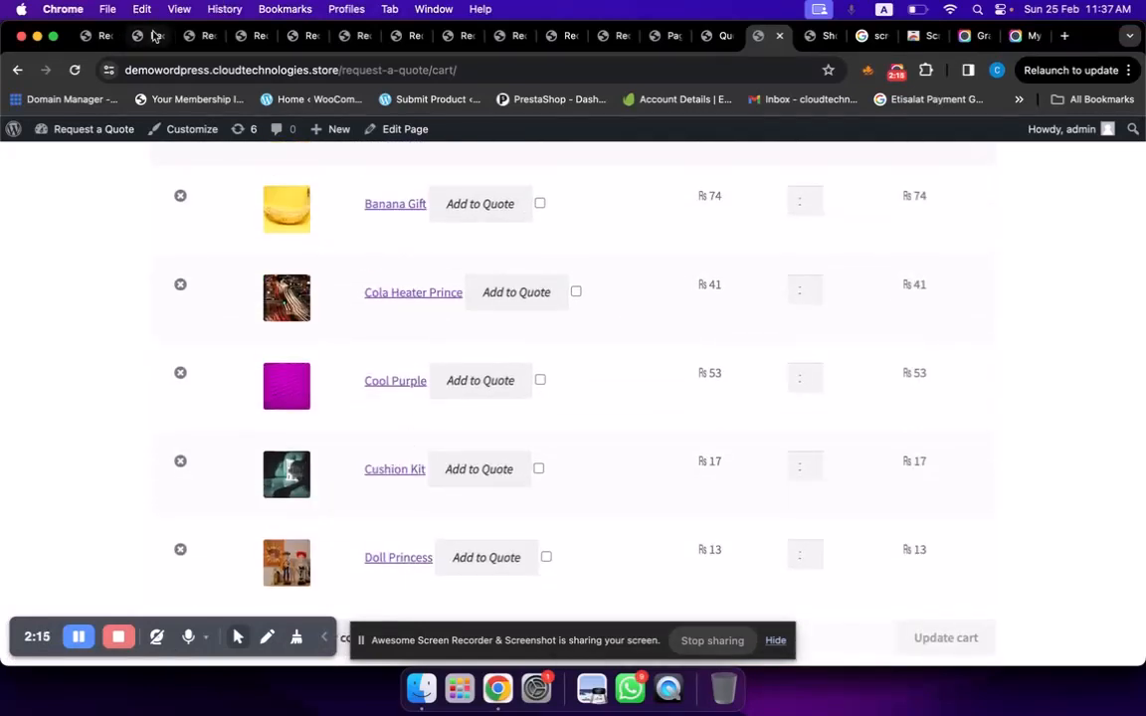
# Step: Return to the plugin's general settings and review the cart page quote button and checkbox options
pyautogui.click(148, 39)
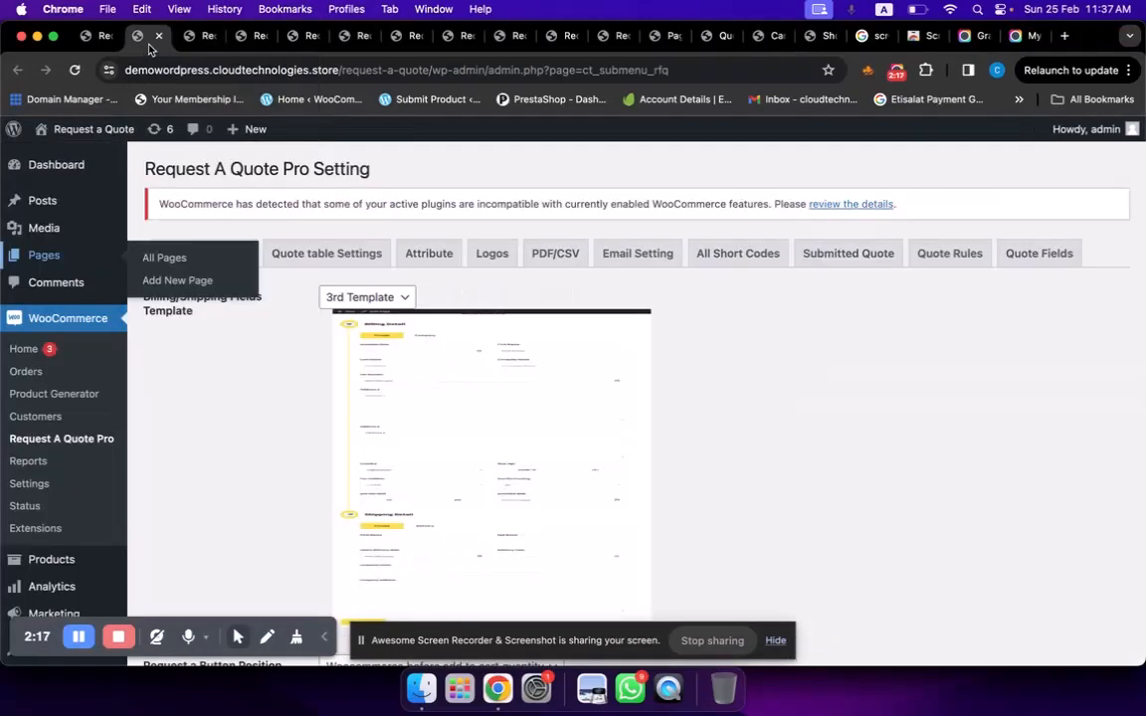
pyautogui.click(101, 34)
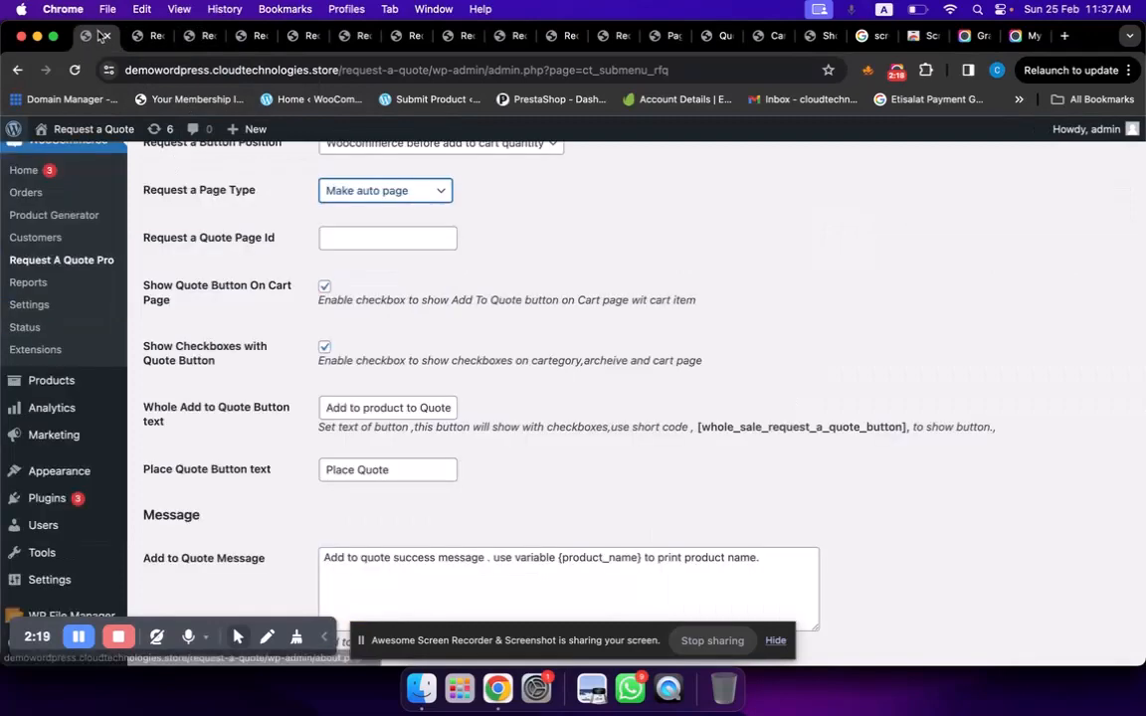
pyautogui.scroll(-1, 282, 343)
pyautogui.scroll(1, 363, 289)
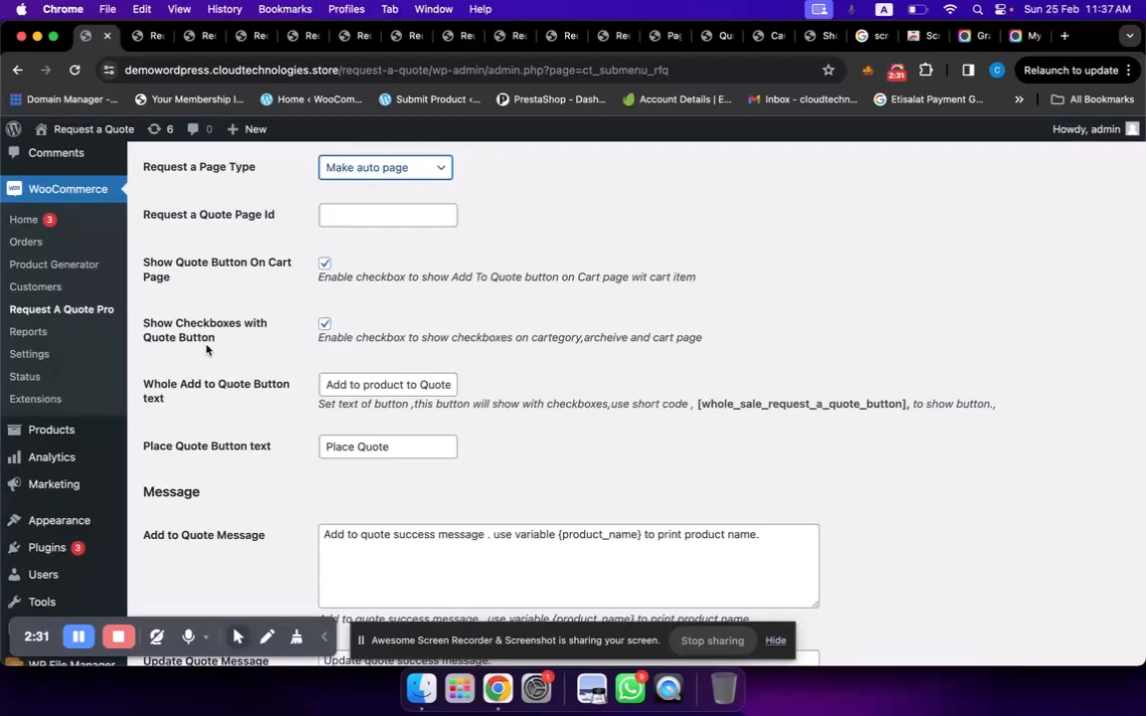
# Step: On the cart page, tick the quote checkboxes for Banana Gift, Cola Heater Prince, Cool Purple and Cushion Kit, and locate the whole-products quote button
pyautogui.click(757, 36)
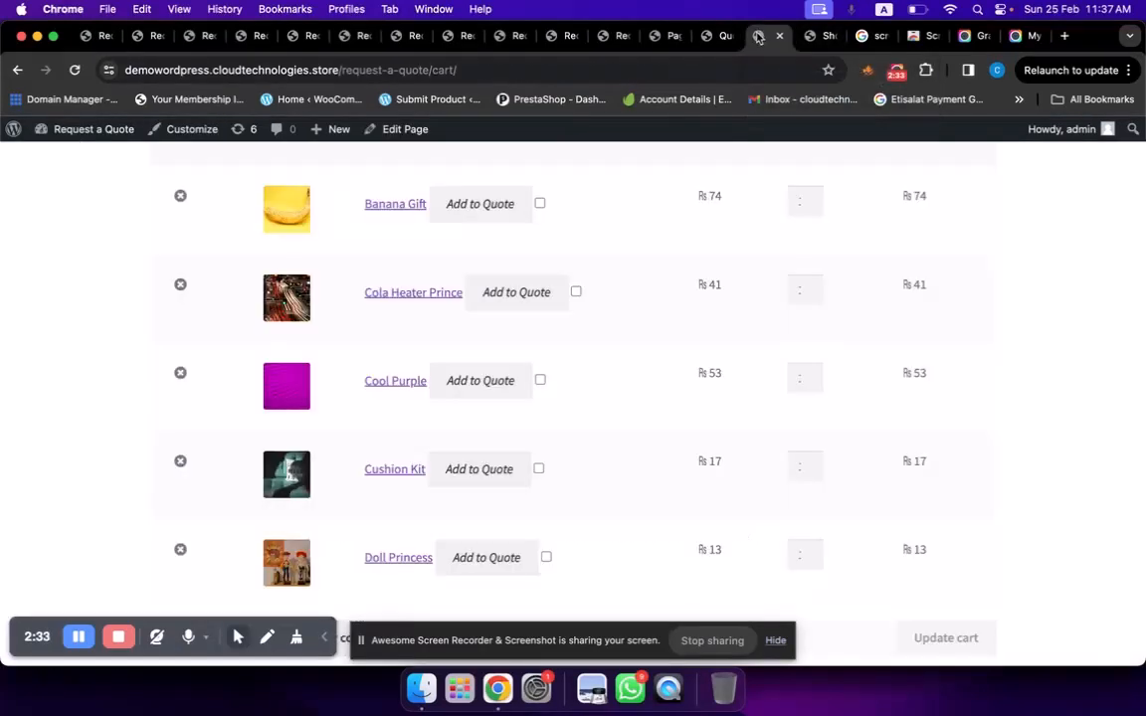
pyautogui.click(539, 203)
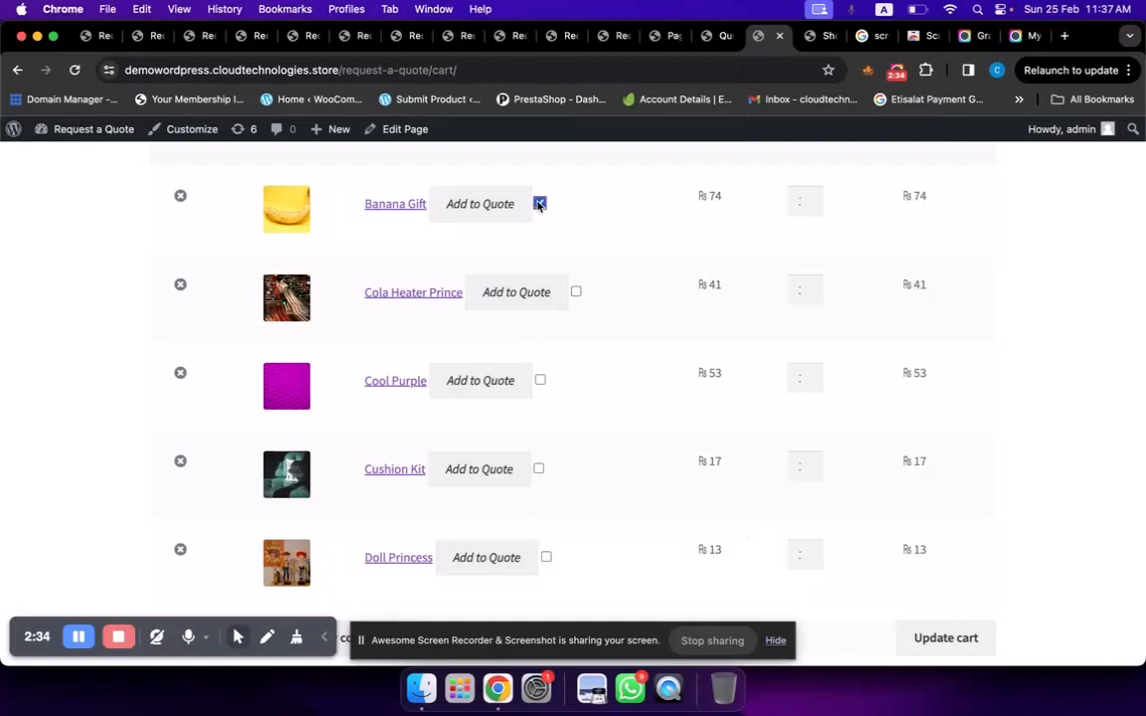
pyautogui.click(575, 291)
pyautogui.click(539, 380)
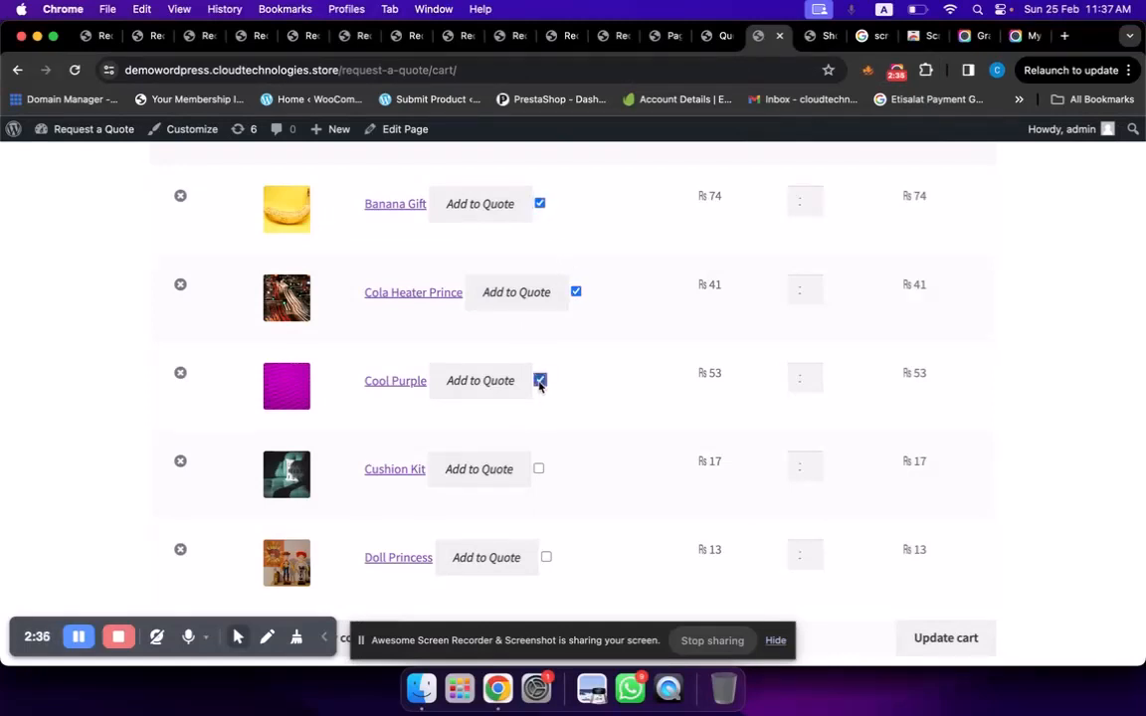
pyautogui.click(539, 468)
pyautogui.scroll(-3, 636, 335)
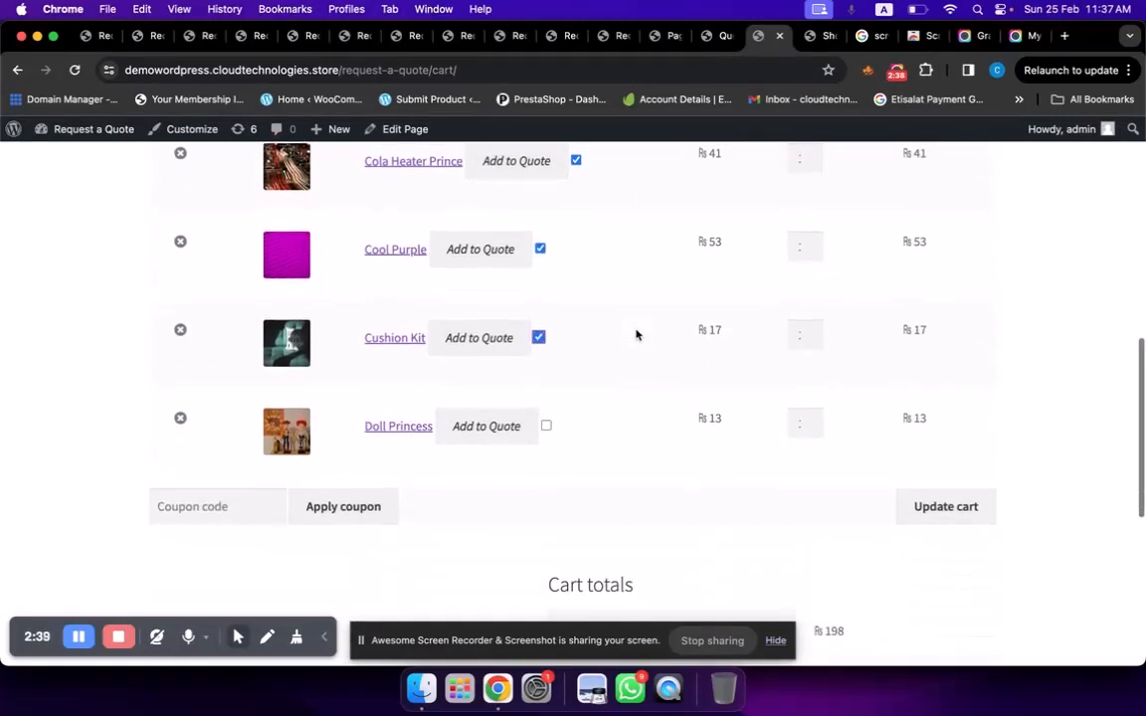
pyautogui.scroll(-4, 636, 336)
pyautogui.scroll(5, 637, 335)
pyautogui.scroll(8, 636, 335)
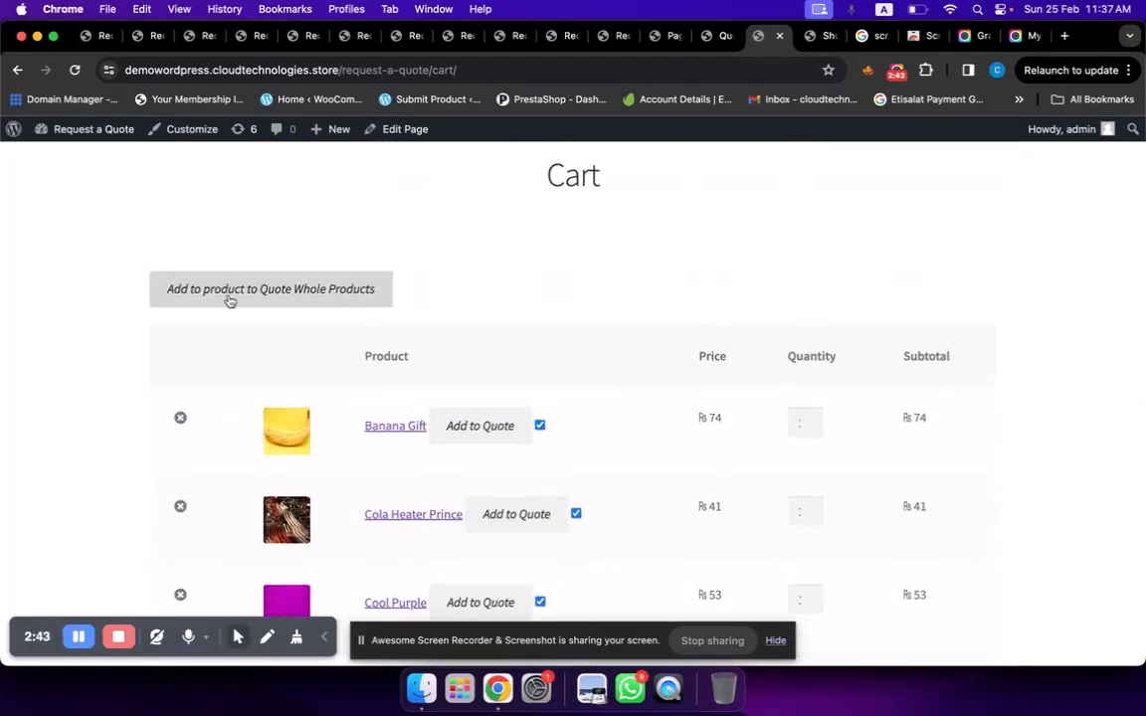
pyautogui.scroll(-1, 495, 289)
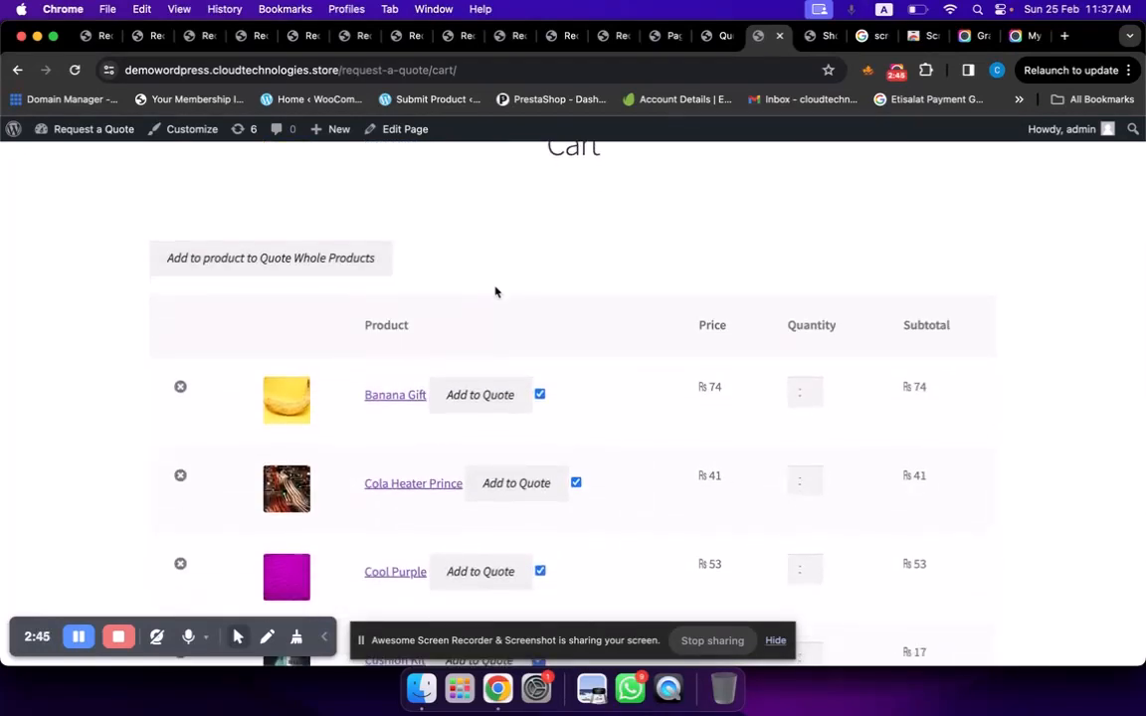
pyautogui.scroll(-1, 495, 292)
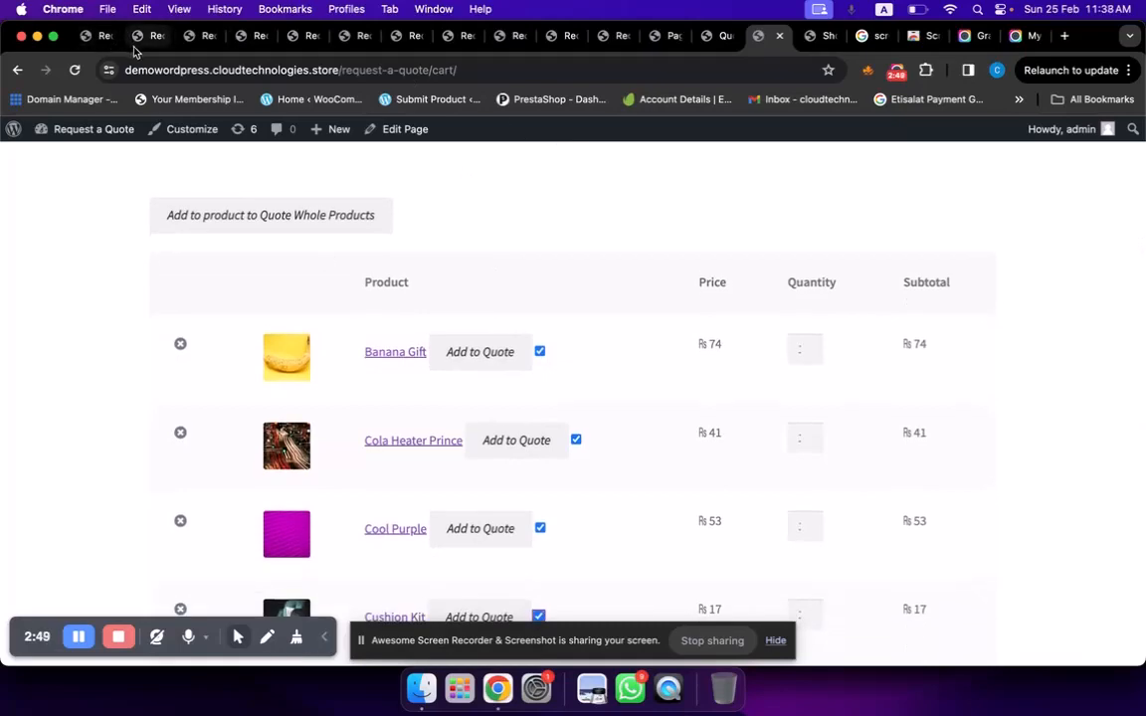
# Step: Return to the general settings and inspect the full Whole Add to Quote Button text, the Place Quote Button text and the message fields
pyautogui.click(91, 36)
pyautogui.scroll(-1, 557, 339)
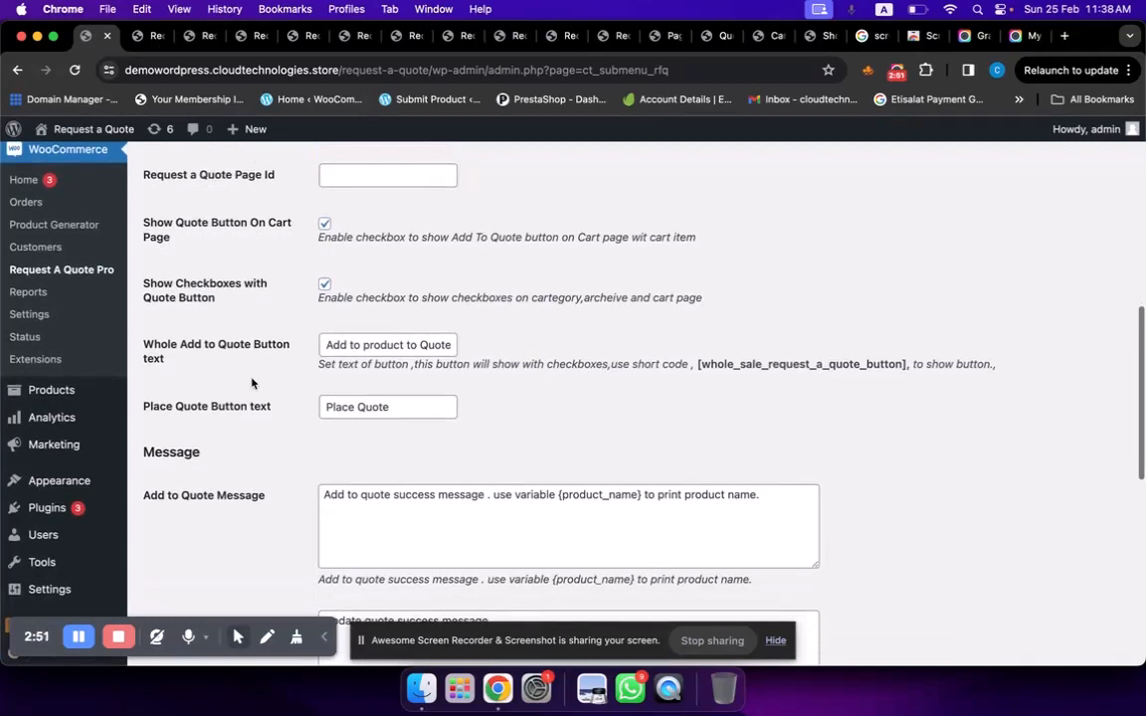
pyautogui.click(383, 346)
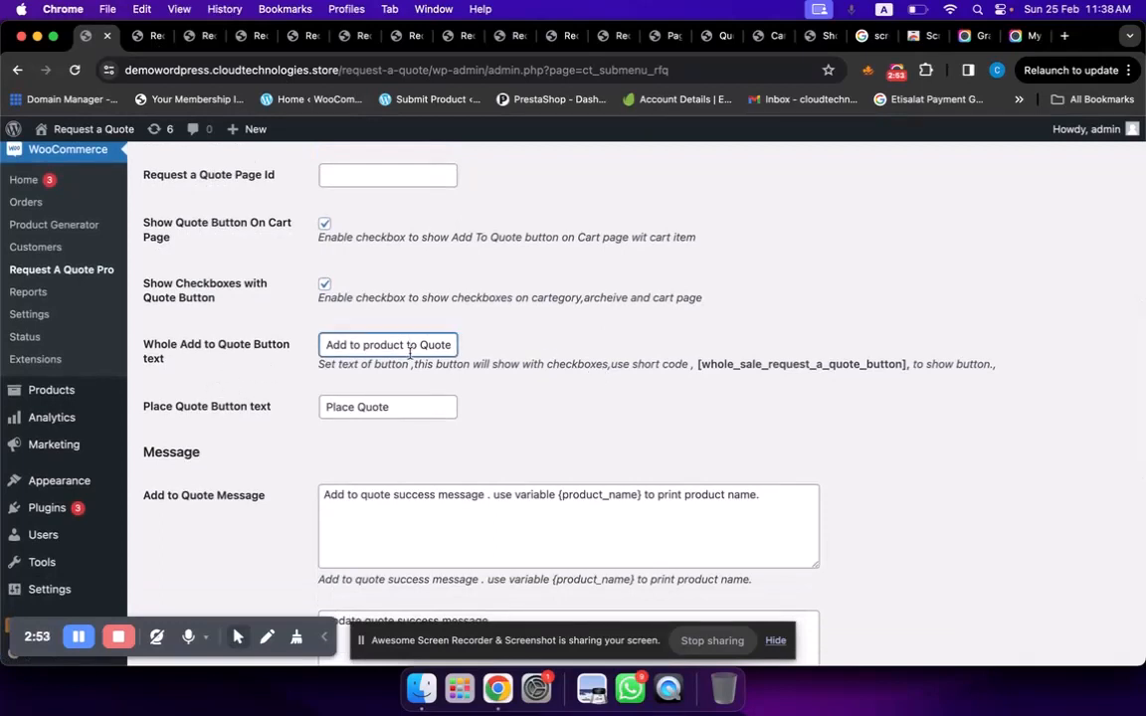
pyautogui.moveTo(383, 345); pyautogui.dragTo(463, 375)
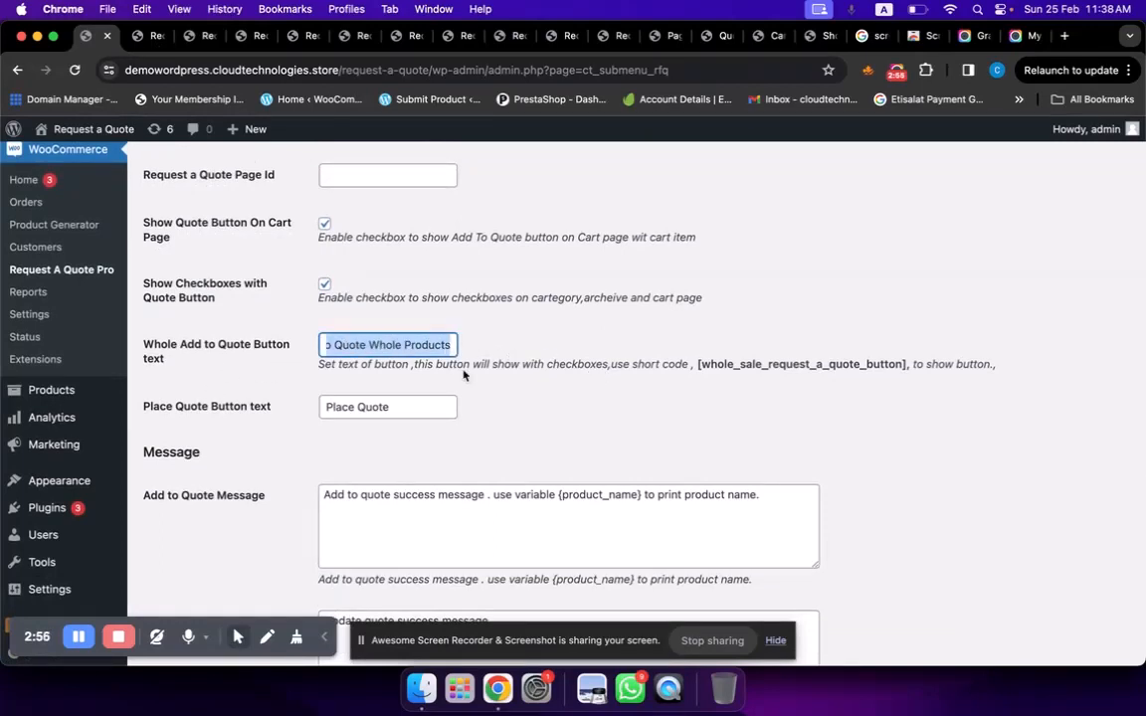
pyautogui.moveTo(464, 375); pyautogui.dragTo(282, 378)
pyautogui.click(281, 378)
pyautogui.scroll(-2, 281, 379)
pyautogui.scroll(-1, 282, 378)
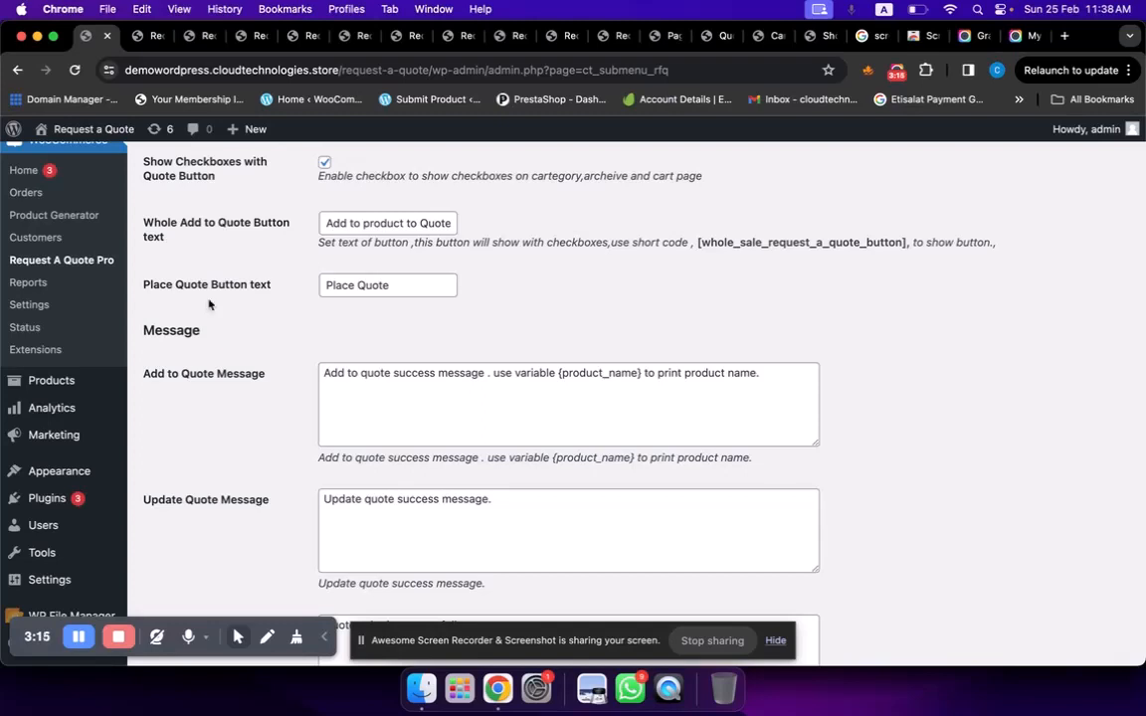
pyautogui.scroll(-1, 258, 368)
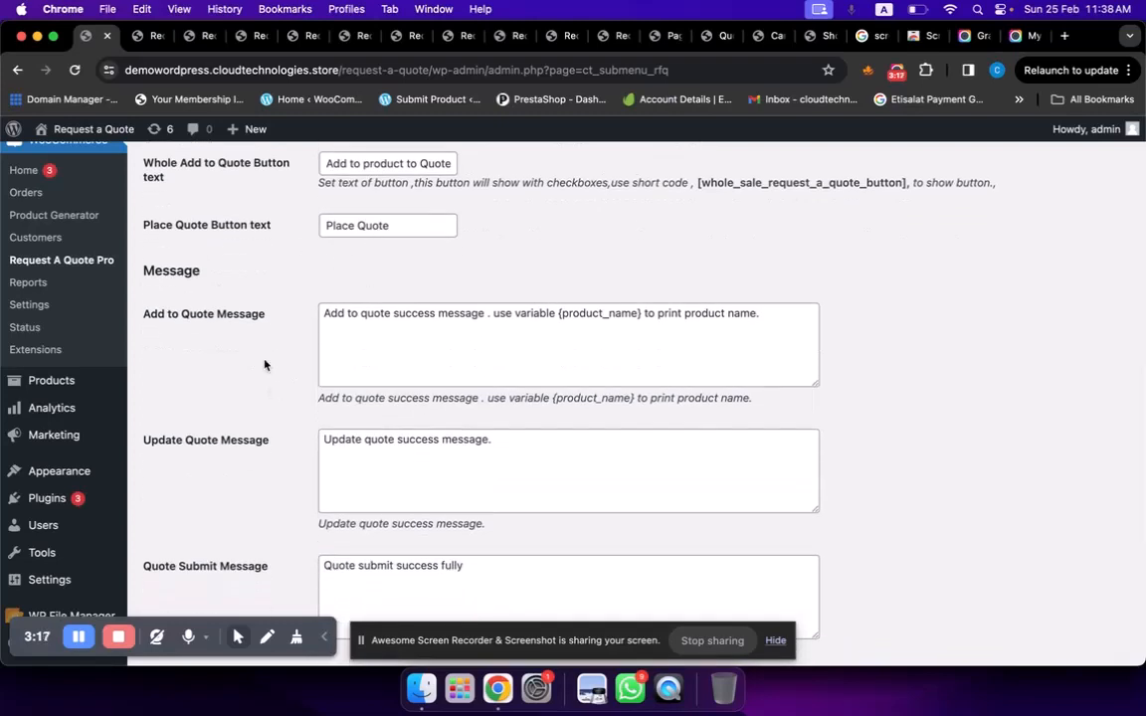
# Step: Review the Add to Quote, Update Quote and Quote Submit message fields and the redirect options in the general settings
pyautogui.scroll(-2, 265, 362)
pyautogui.scroll(-1, 277, 326)
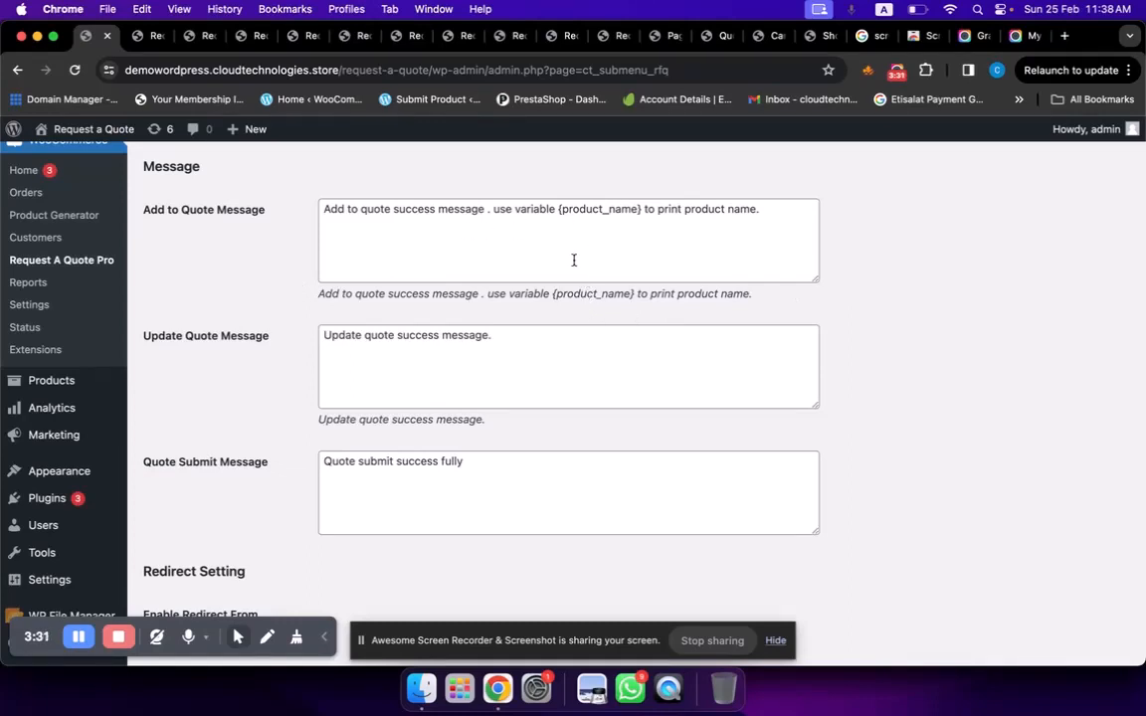
pyautogui.scroll(-1, 640, 332)
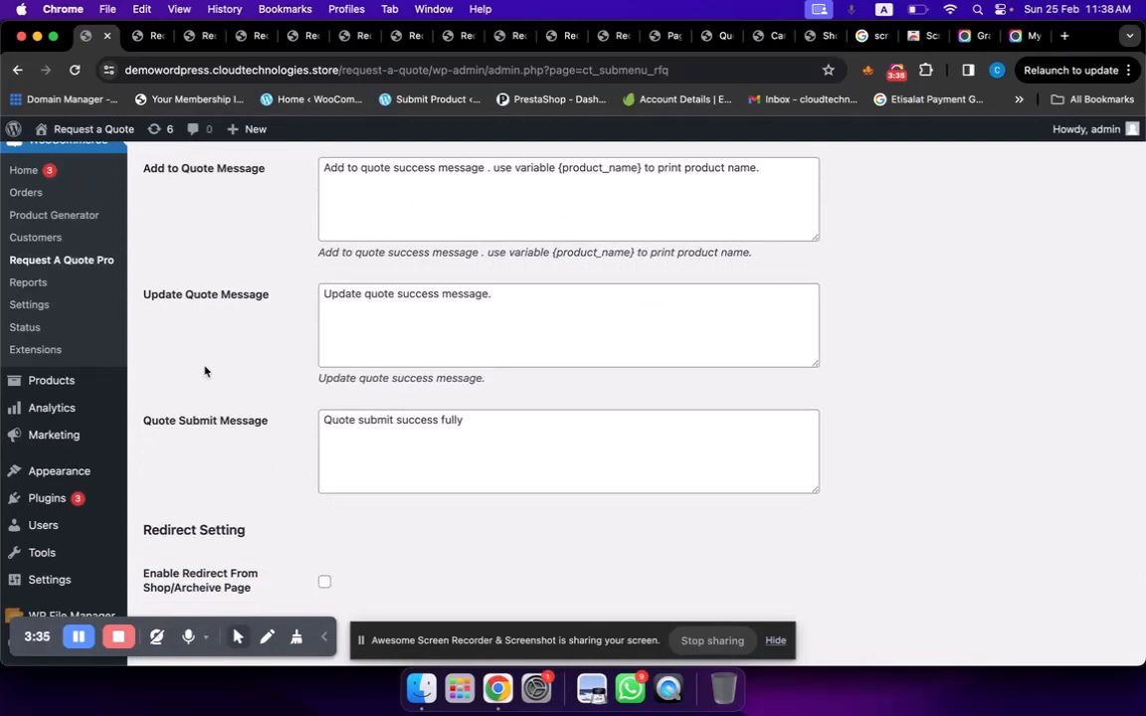
pyautogui.scroll(-5, 204, 371)
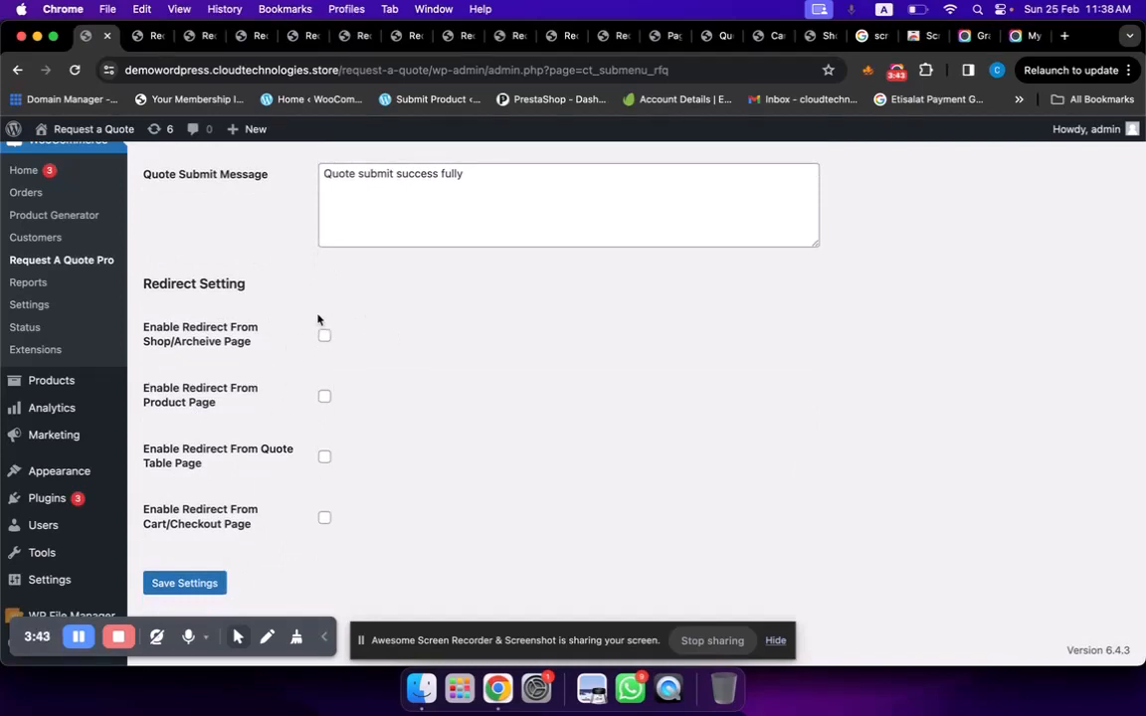
# Step: Open the Quote Table Settings and review the category, short description, word count, SKU, stock status and quantity box options
pyautogui.scroll(3, 384, 254)
pyautogui.scroll(15, 384, 253)
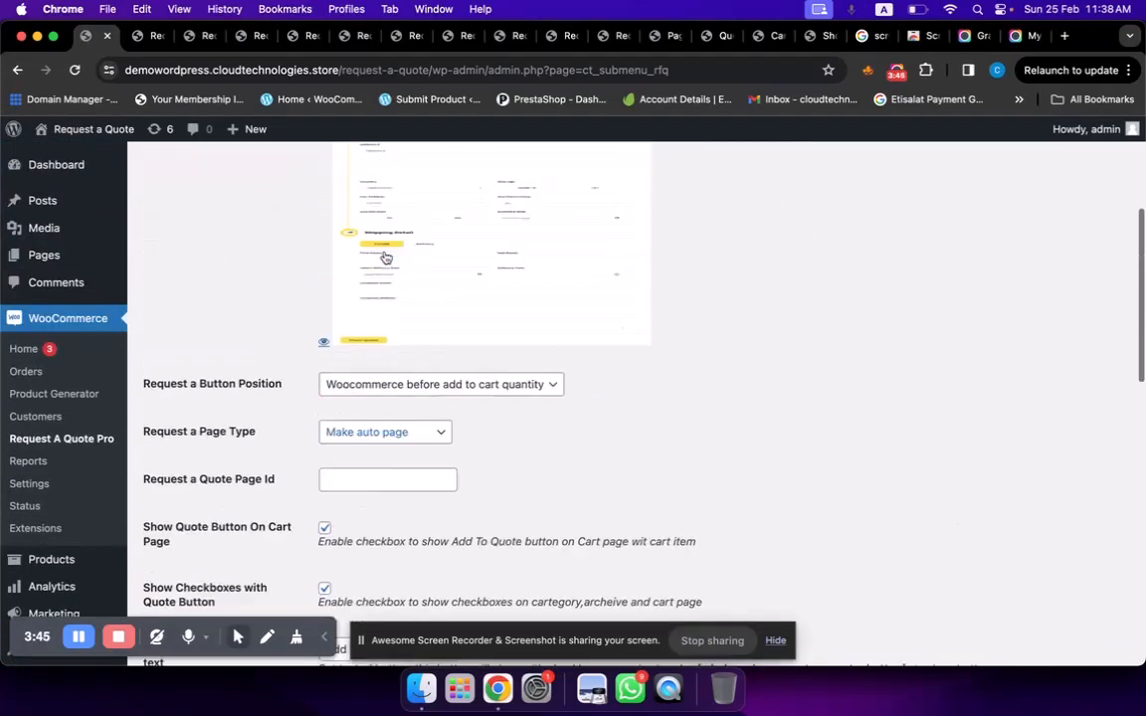
pyautogui.click(199, 44)
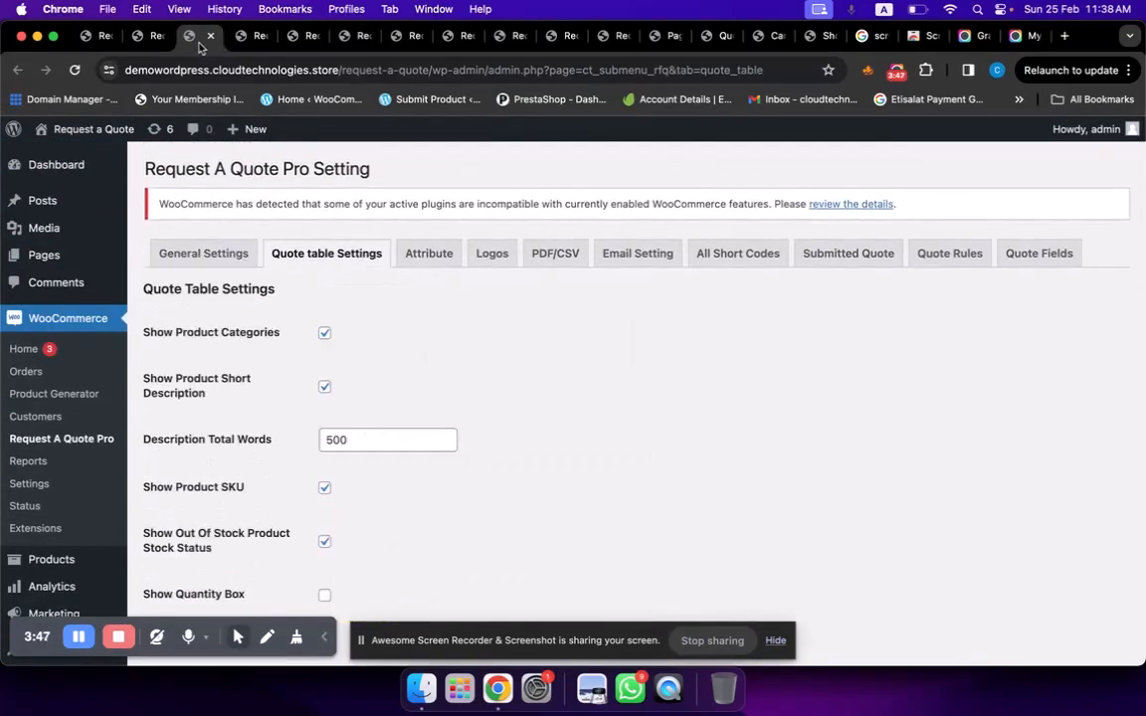
pyautogui.scroll(-1, 371, 443)
pyautogui.scroll(-2, 462, 292)
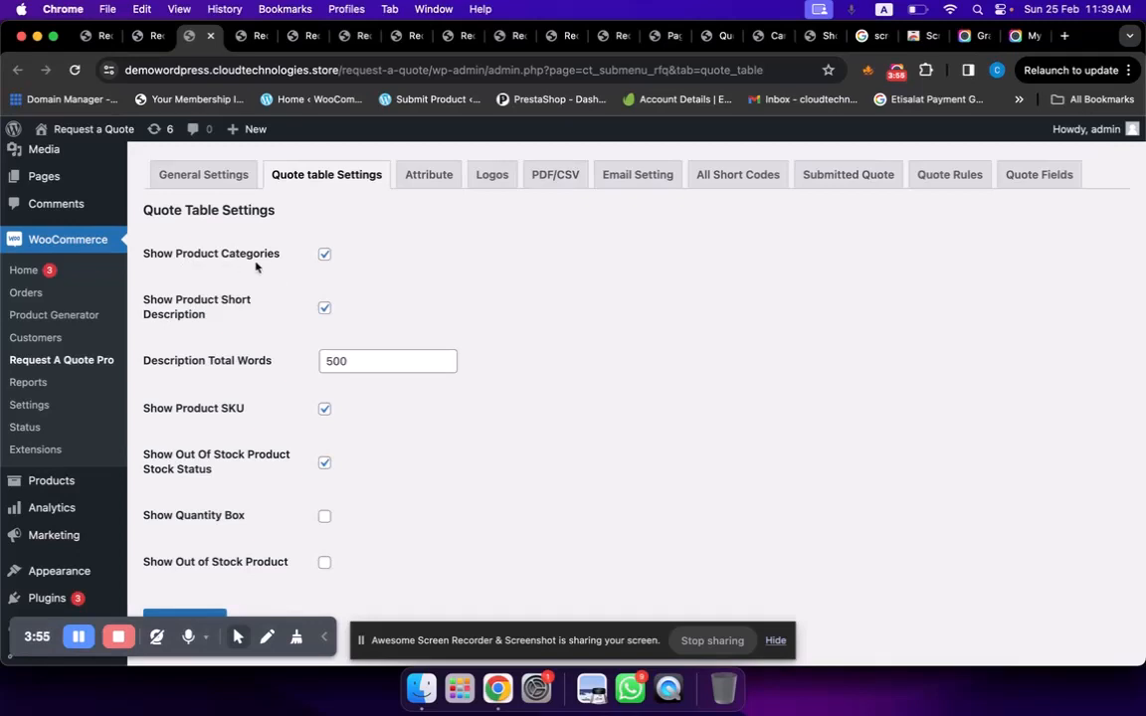
pyautogui.scroll(-2, 261, 289)
pyautogui.scroll(-2, 239, 284)
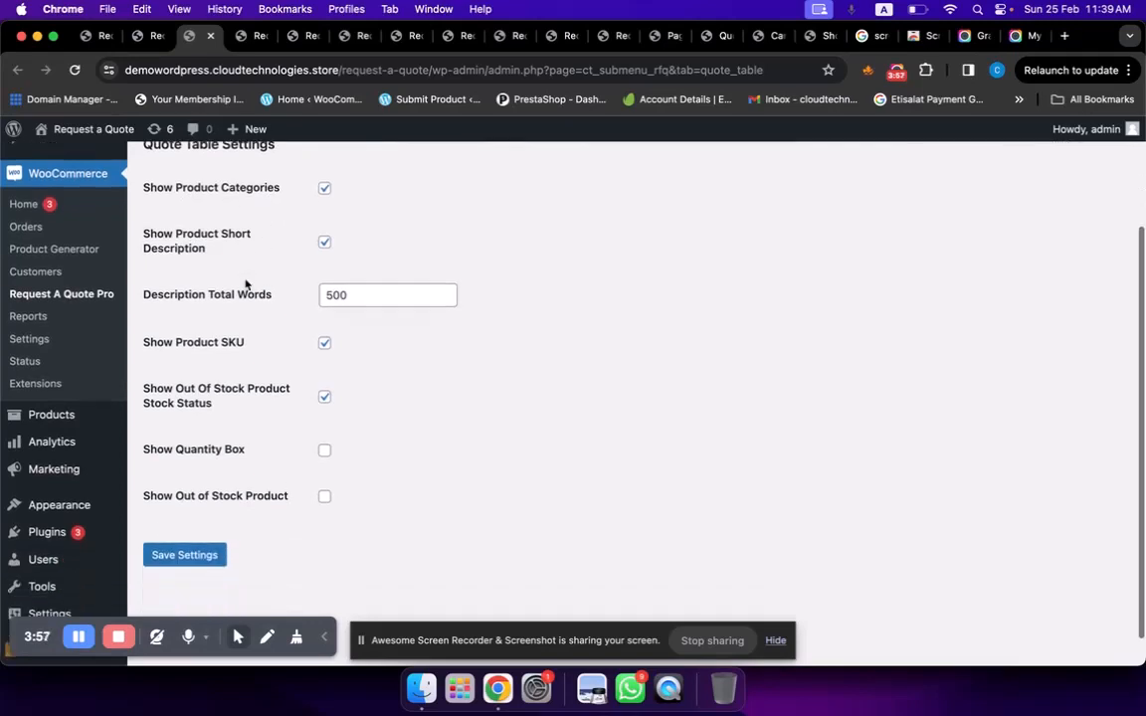
pyautogui.scroll(-1, 232, 314)
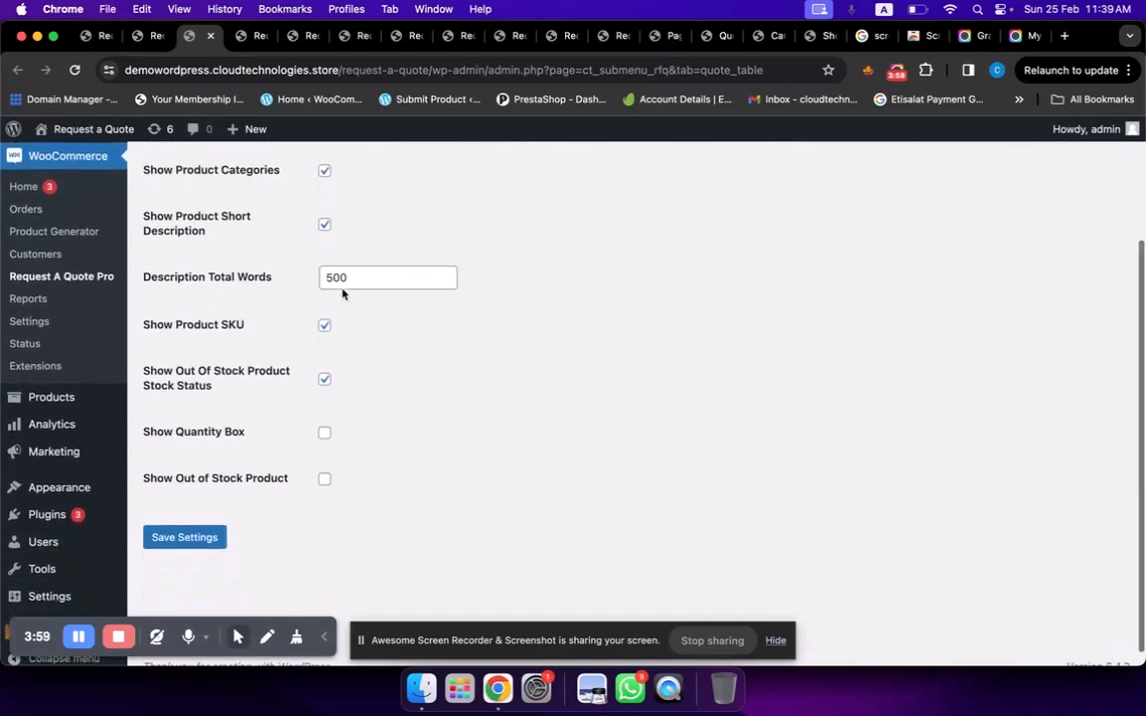
# Step: Open the storefront's Quote Table page from the cart page and examine its product columns and Add to Quote buttons
pyautogui.click(774, 37)
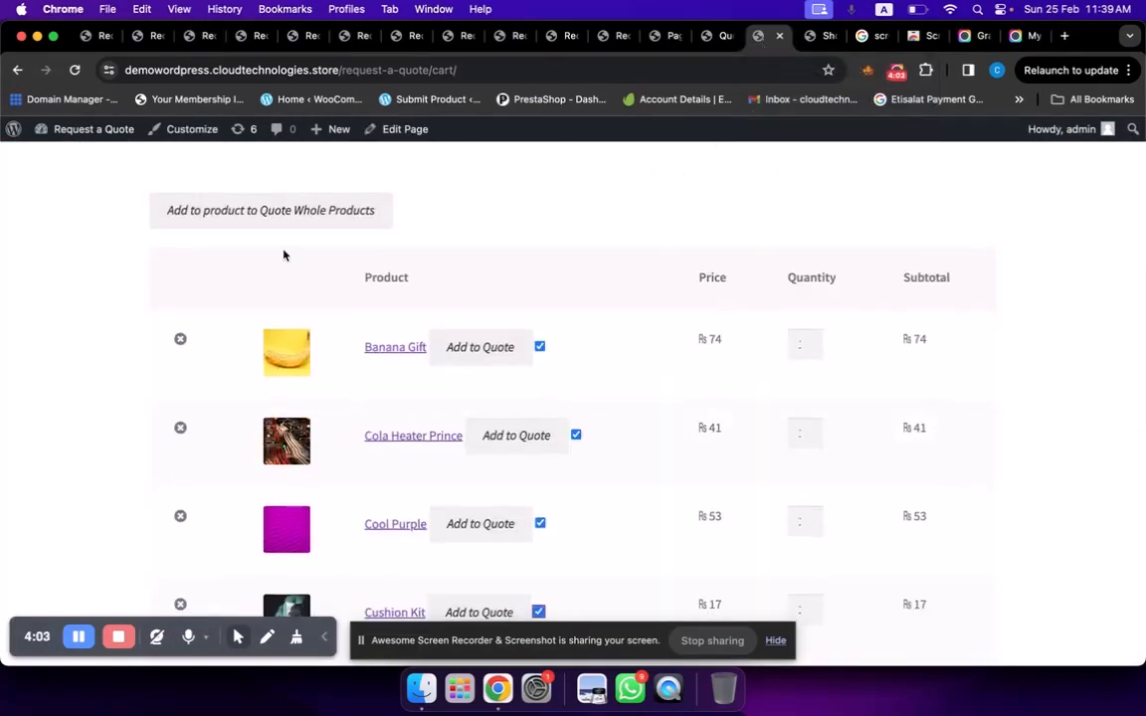
pyautogui.scroll(5, 381, 270)
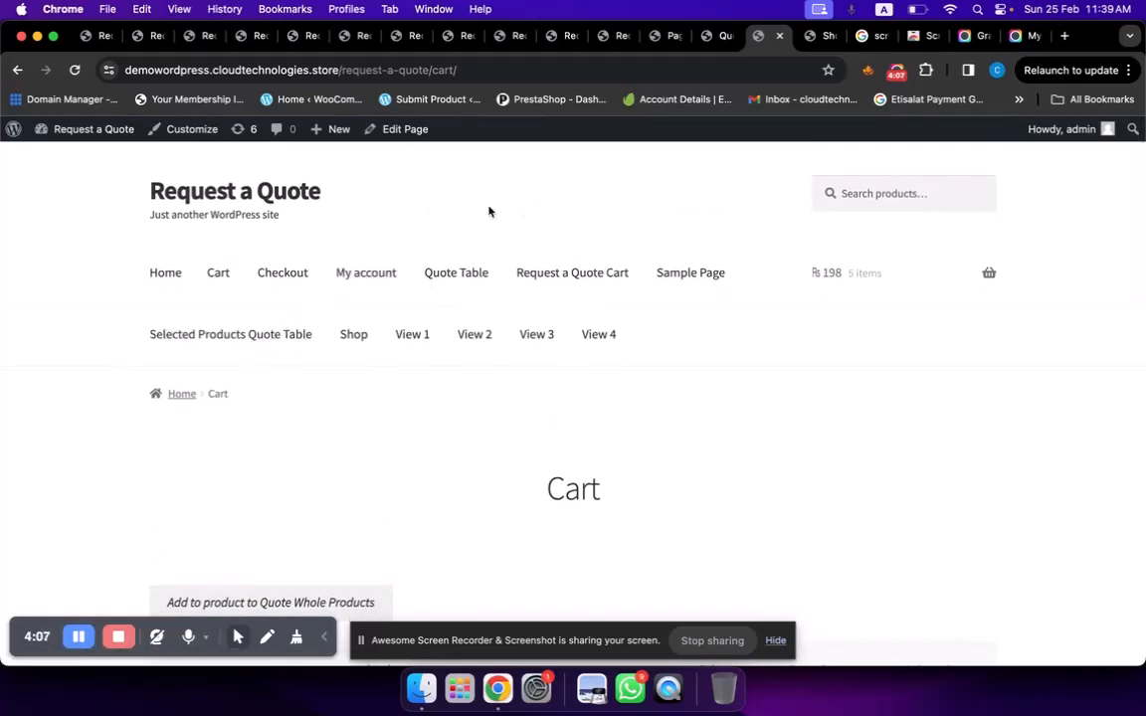
pyautogui.click(445, 280)
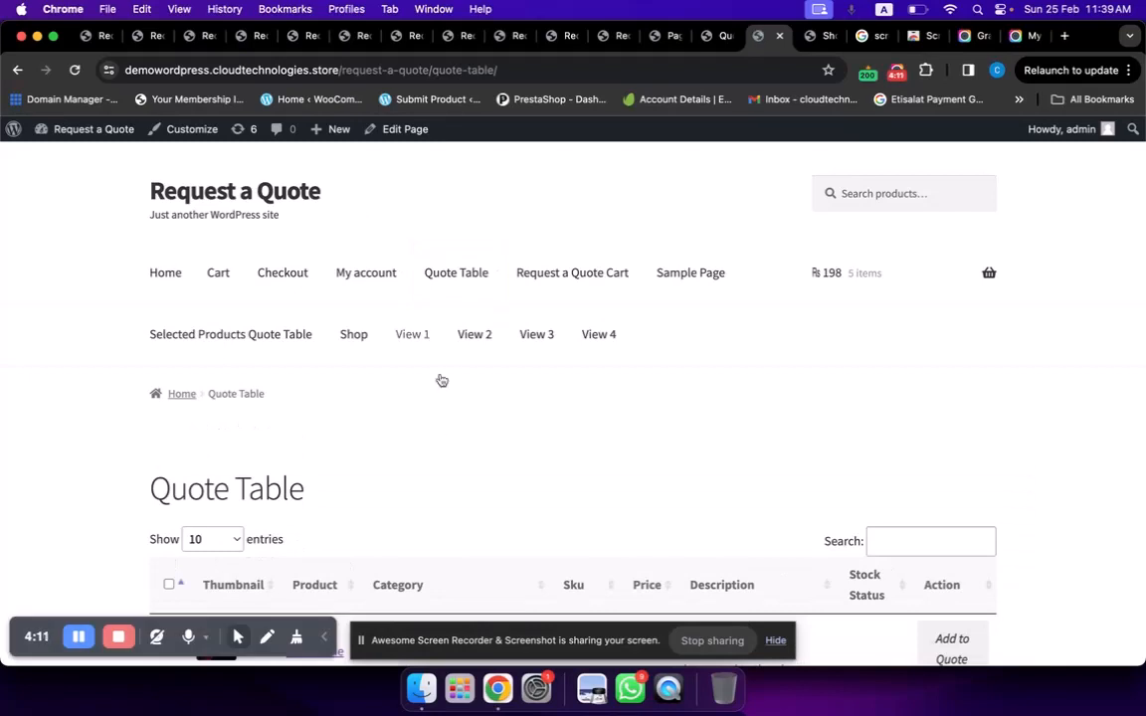
pyautogui.scroll(-2, 443, 398)
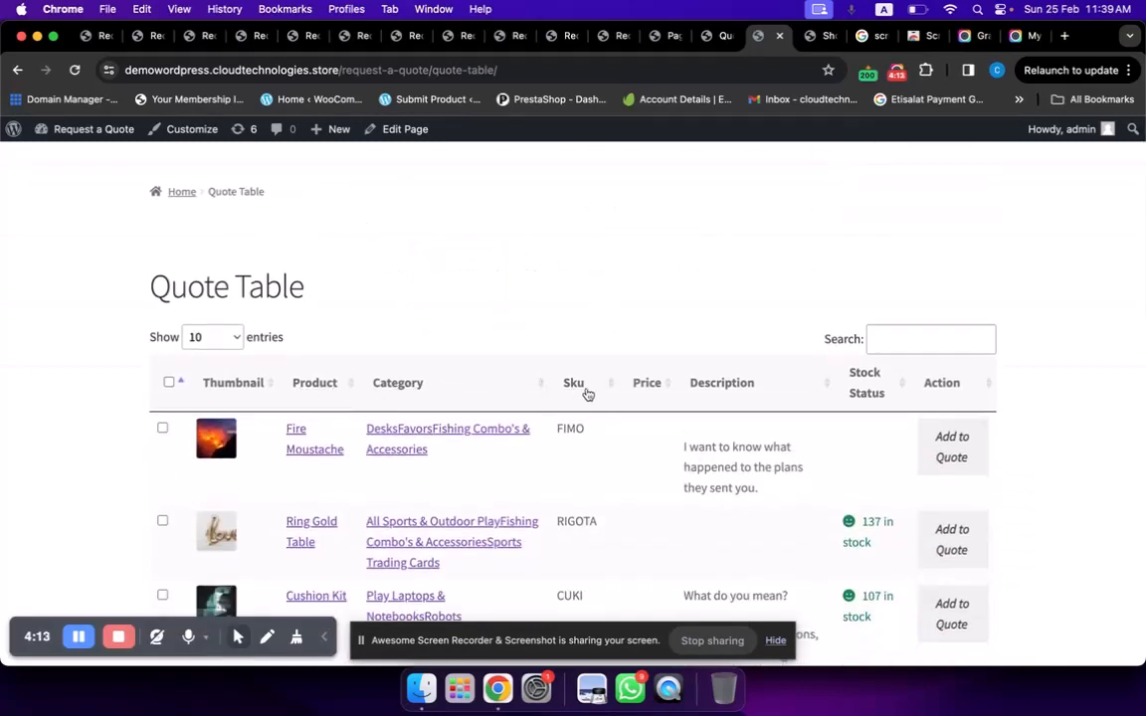
pyautogui.scroll(-1, 731, 295)
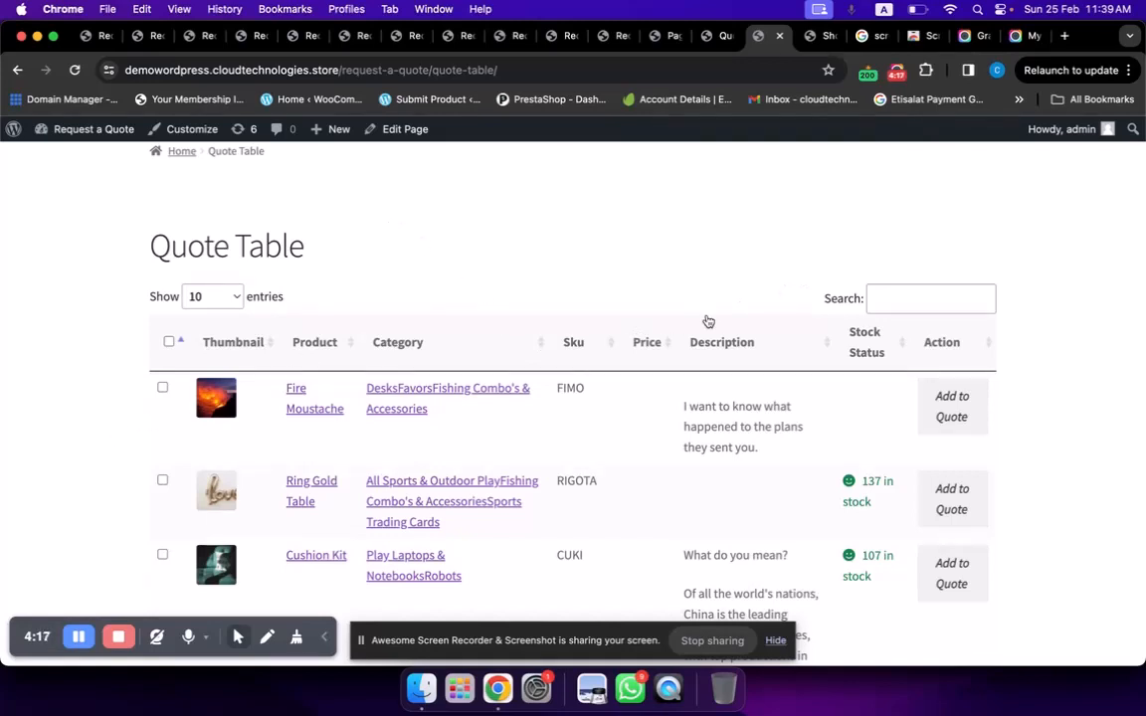
pyautogui.scroll(-1, 470, 286)
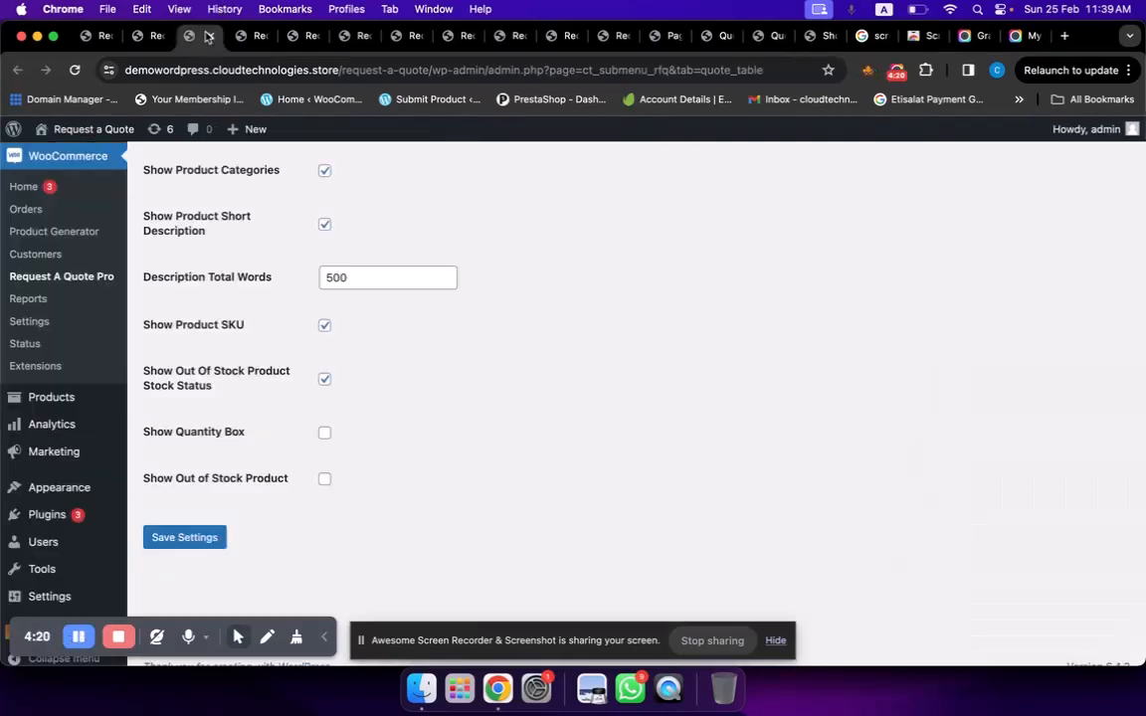
# Step: Recheck the Quote Table Settings and open the Attribute settings to review the options hiding cart subtotal and tax
pyautogui.click(191, 34)
pyautogui.scroll(3, 376, 341)
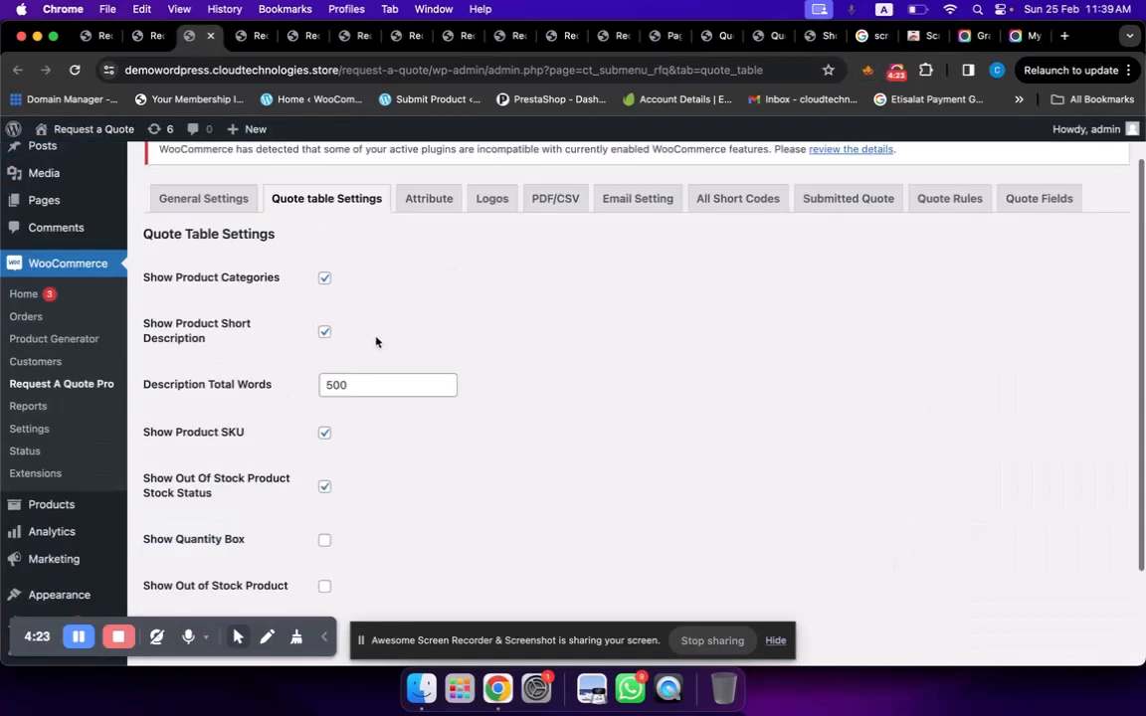
pyautogui.click(238, 36)
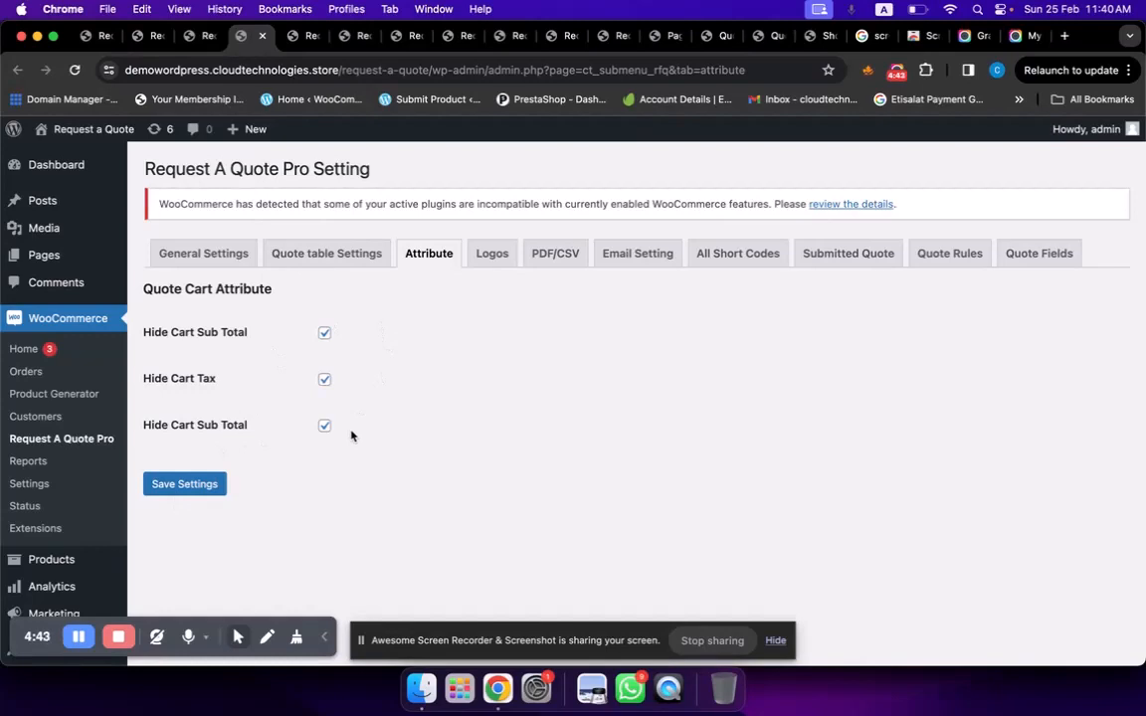
# Step: Open the Logos settings and inspect the company, billing, shipping and mini cart logo fields
pyautogui.click(288, 39)
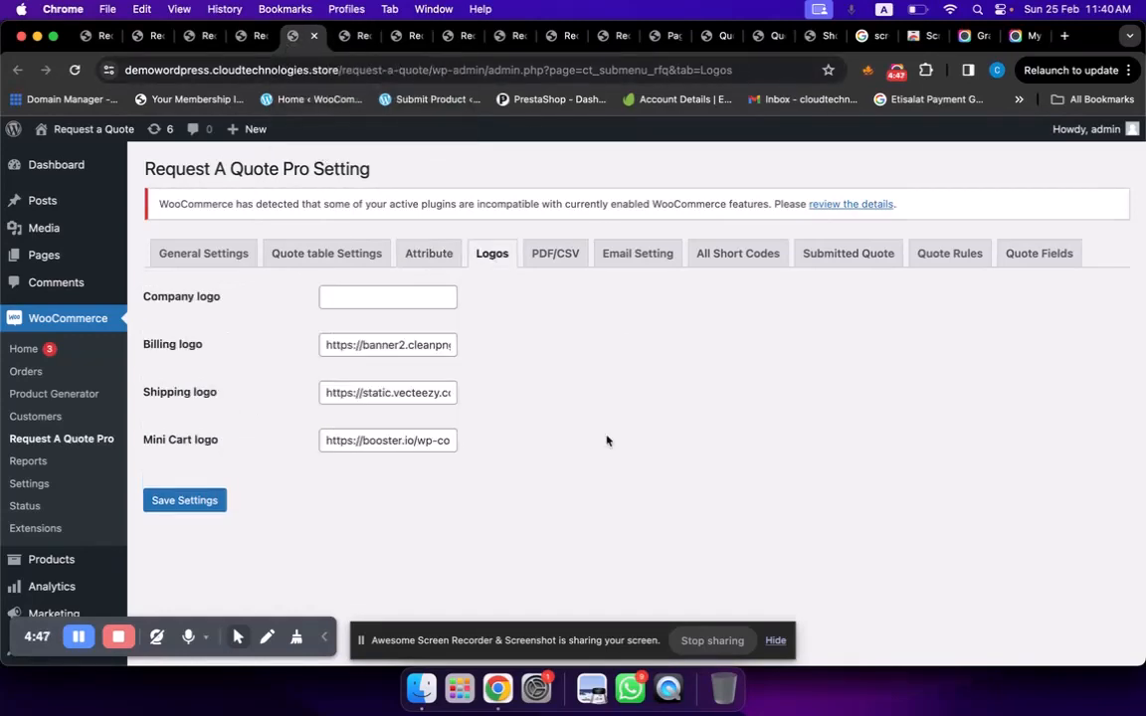
pyautogui.scroll(-1, 544, 587)
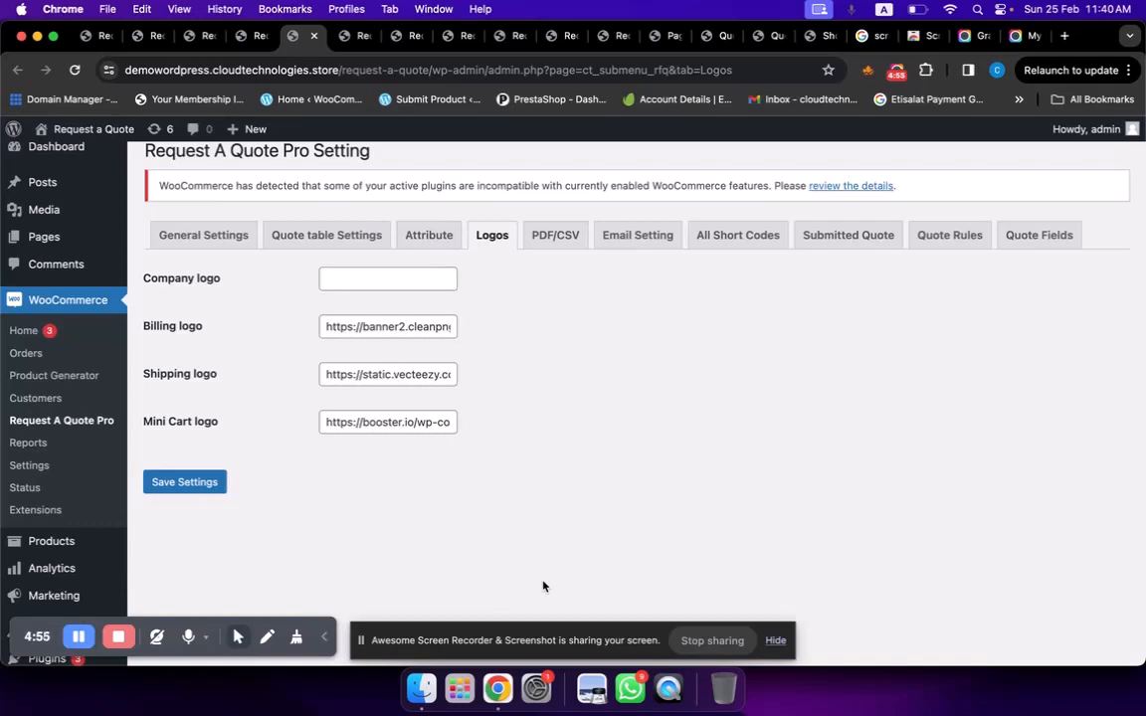
pyautogui.click(410, 285)
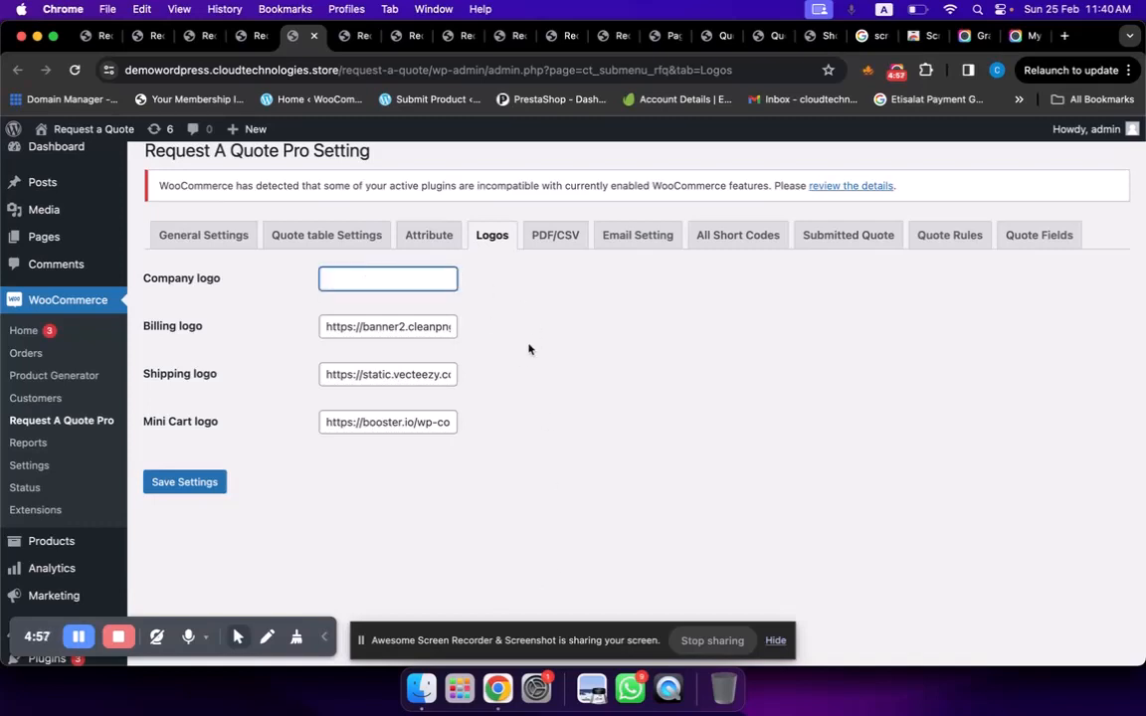
pyautogui.click(286, 372)
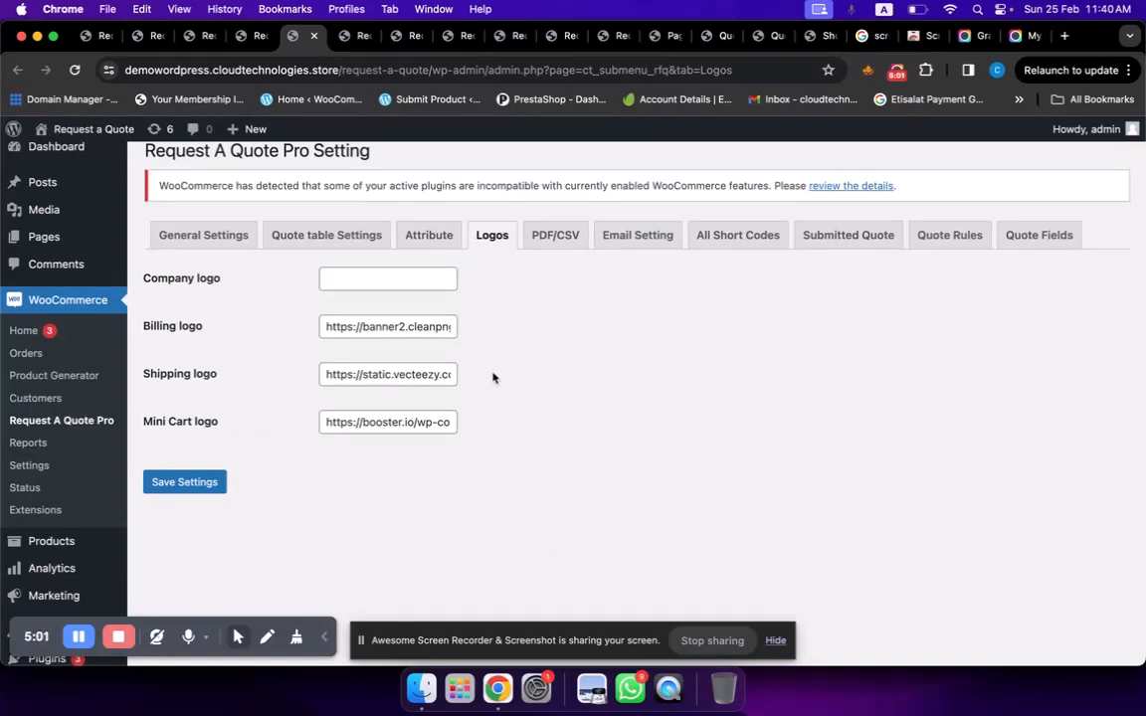
# Step: Open the PDF/CSV settings and preview Template 2nd, switching the selection back to Template 1st
pyautogui.click(554, 238)
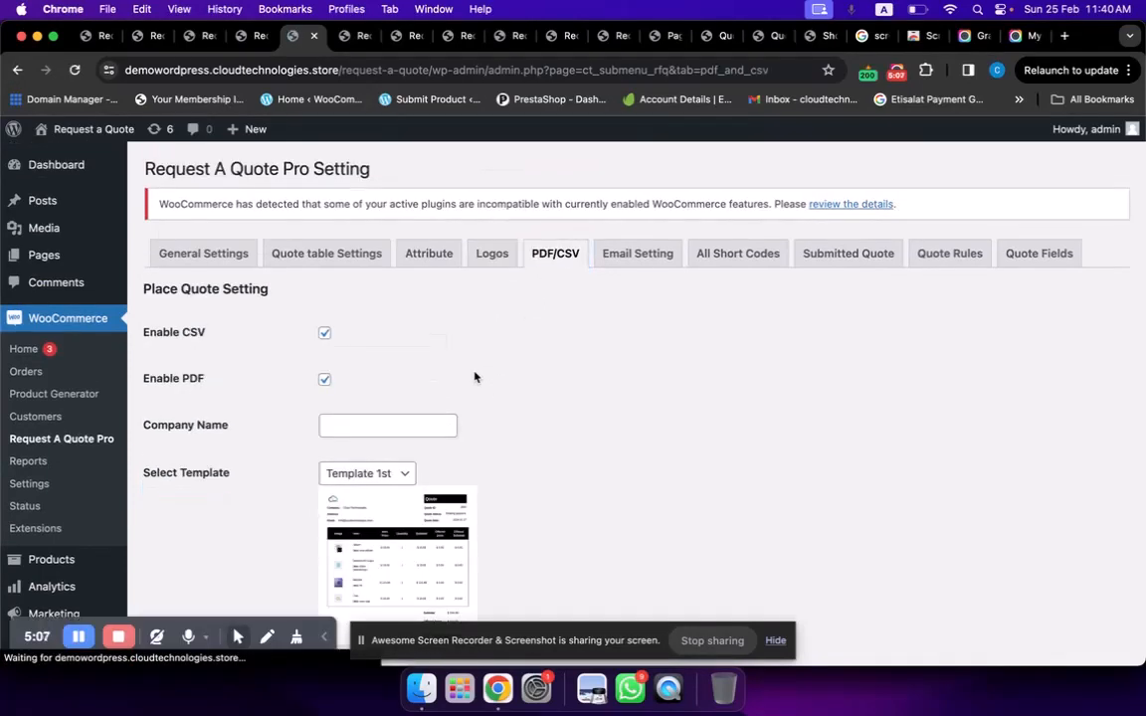
pyautogui.scroll(-2, 509, 333)
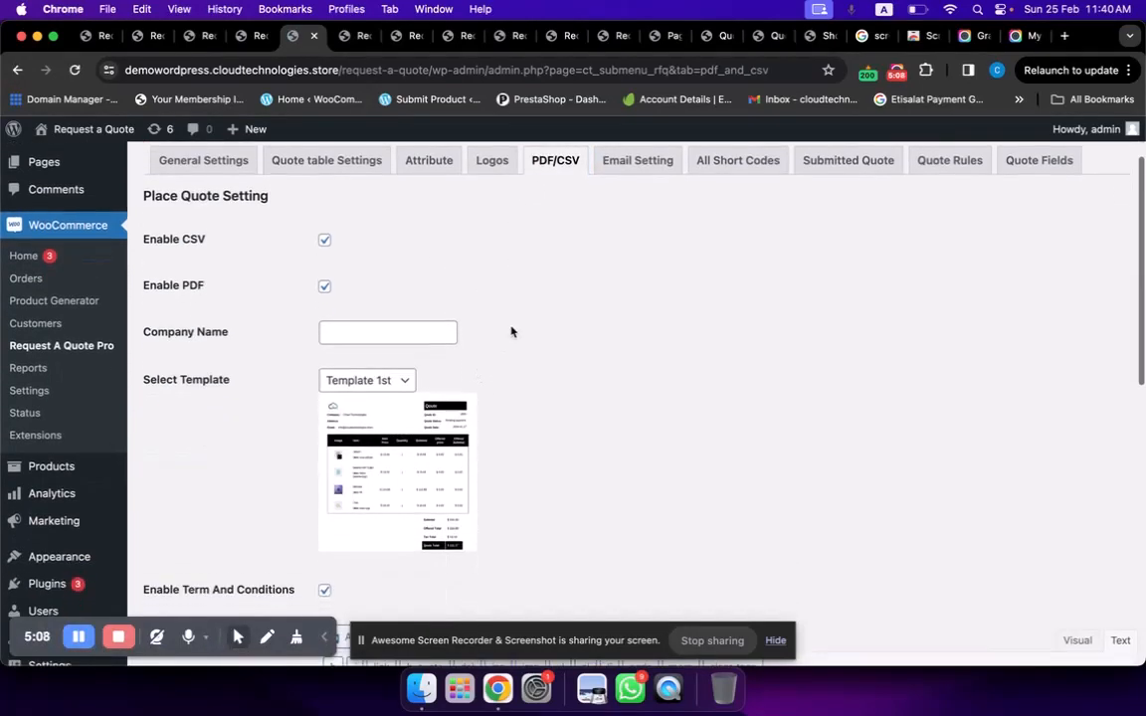
pyautogui.click(389, 382)
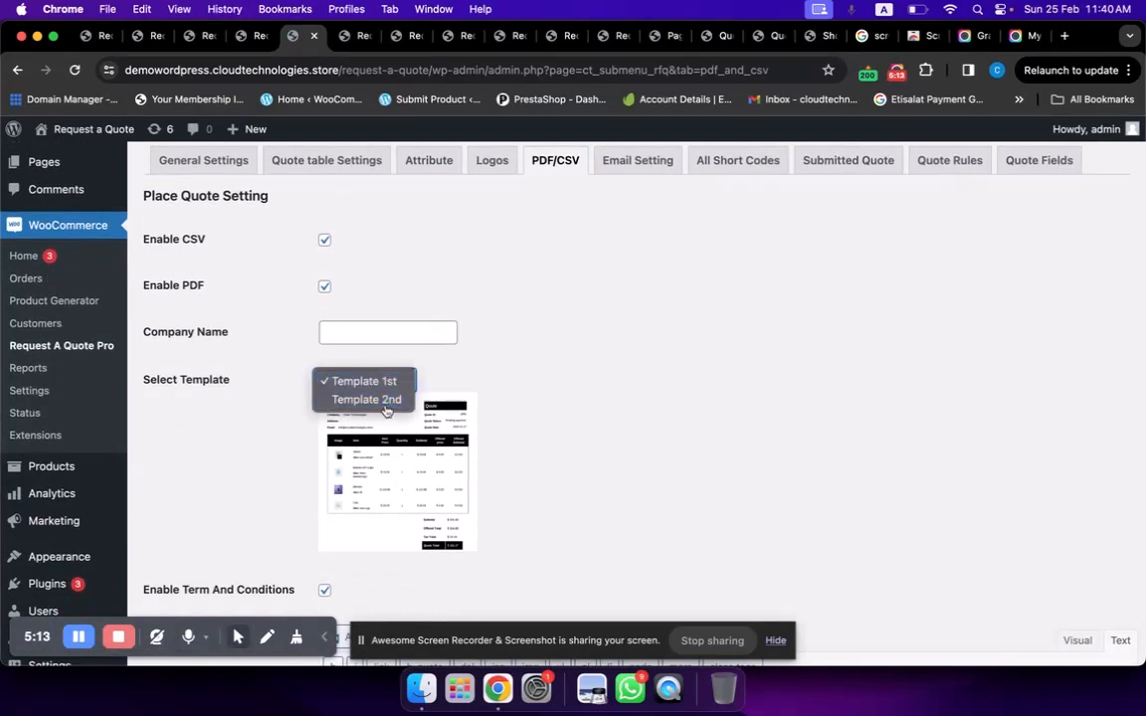
pyautogui.click(360, 399)
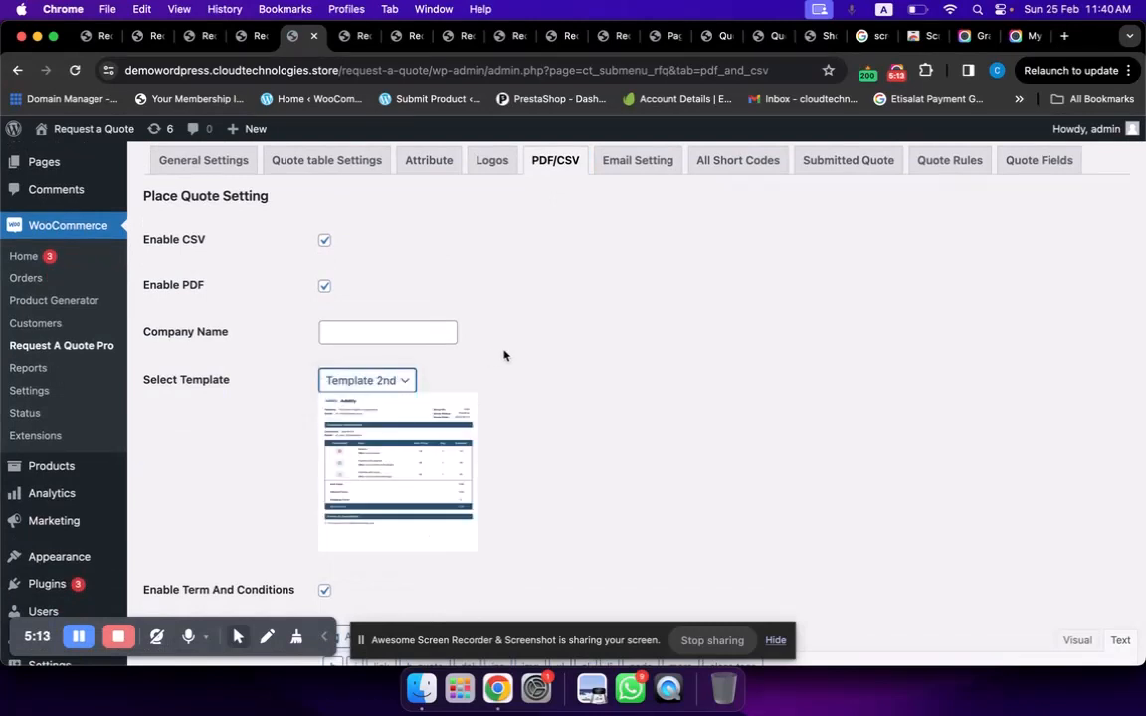
pyautogui.click(412, 379)
pyautogui.click(378, 361)
# Step: Review the Enable CSV and Enable PDF options, the company name, the template preview and the Term And Conditions text
pyautogui.scroll(-1, 499, 532)
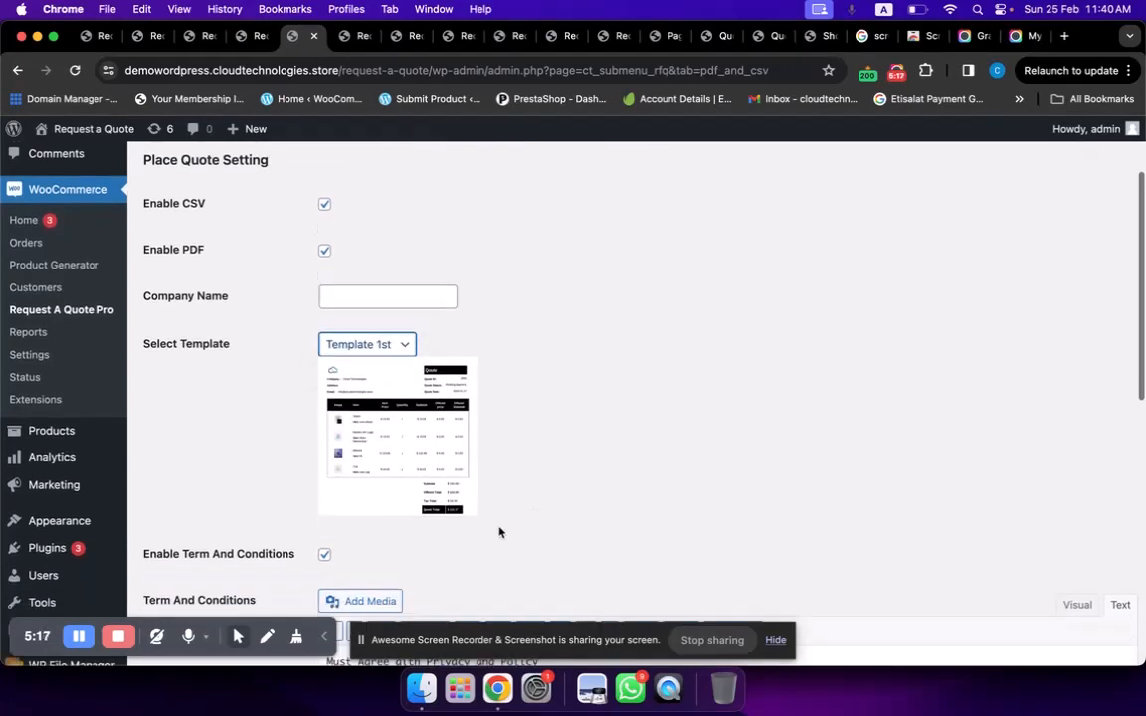
pyautogui.scroll(-1, 499, 532)
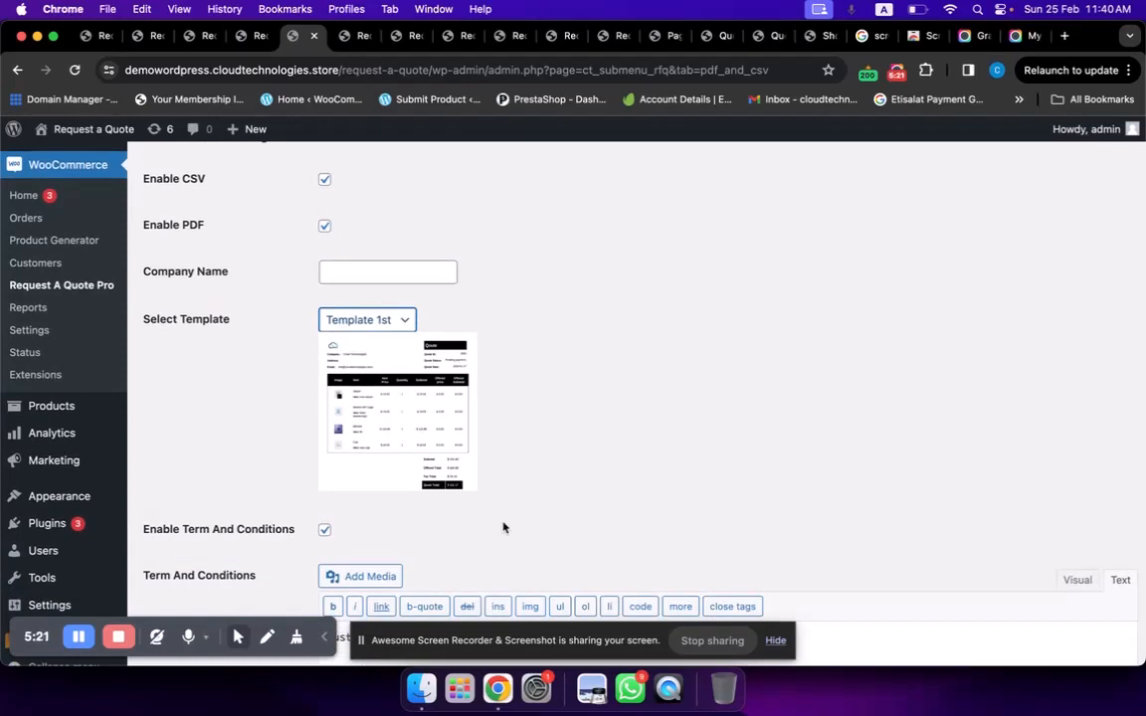
pyautogui.scroll(3, 527, 391)
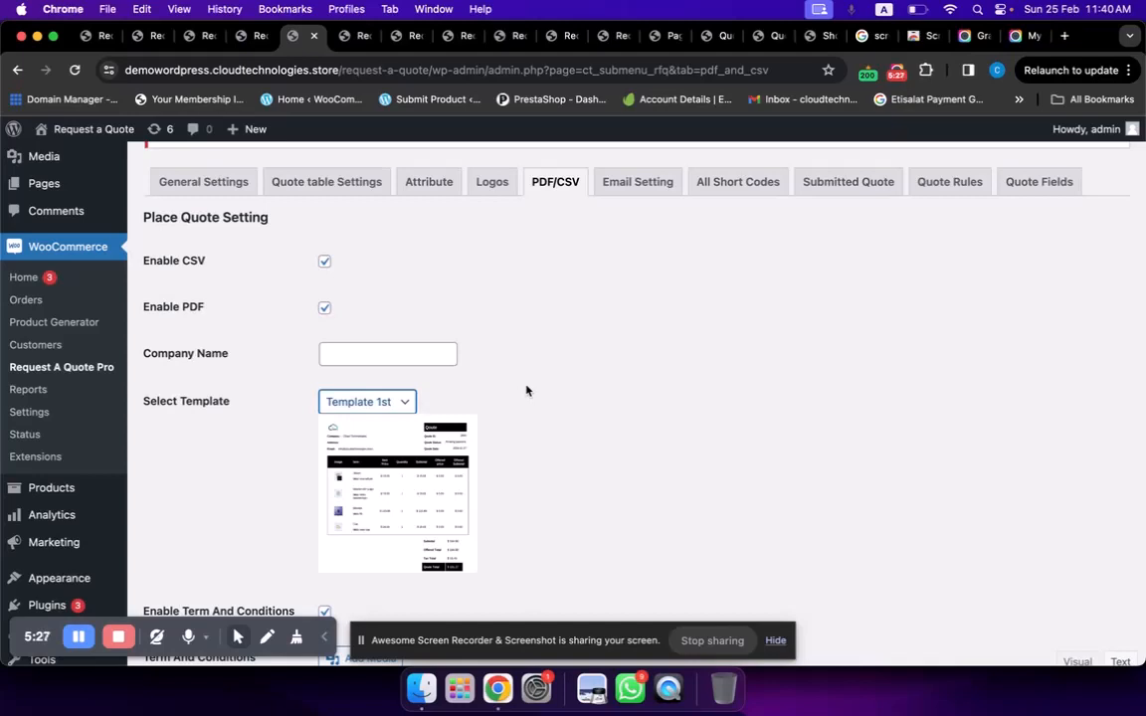
pyautogui.scroll(-1, 537, 348)
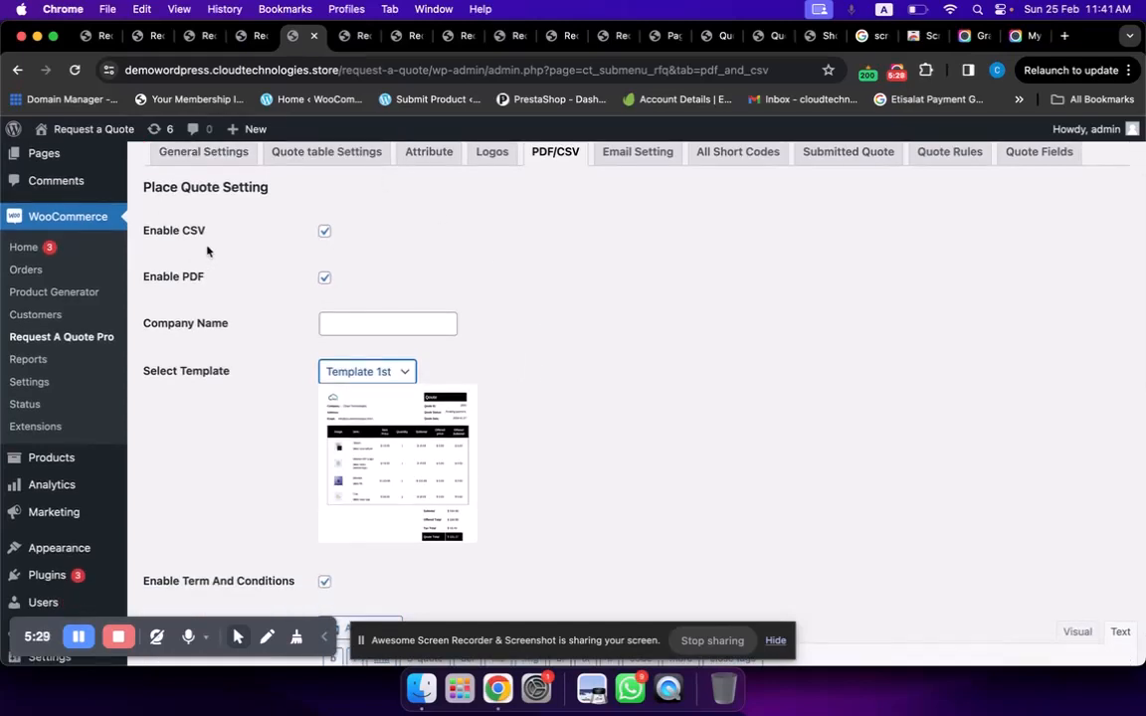
pyautogui.scroll(-3, 338, 360)
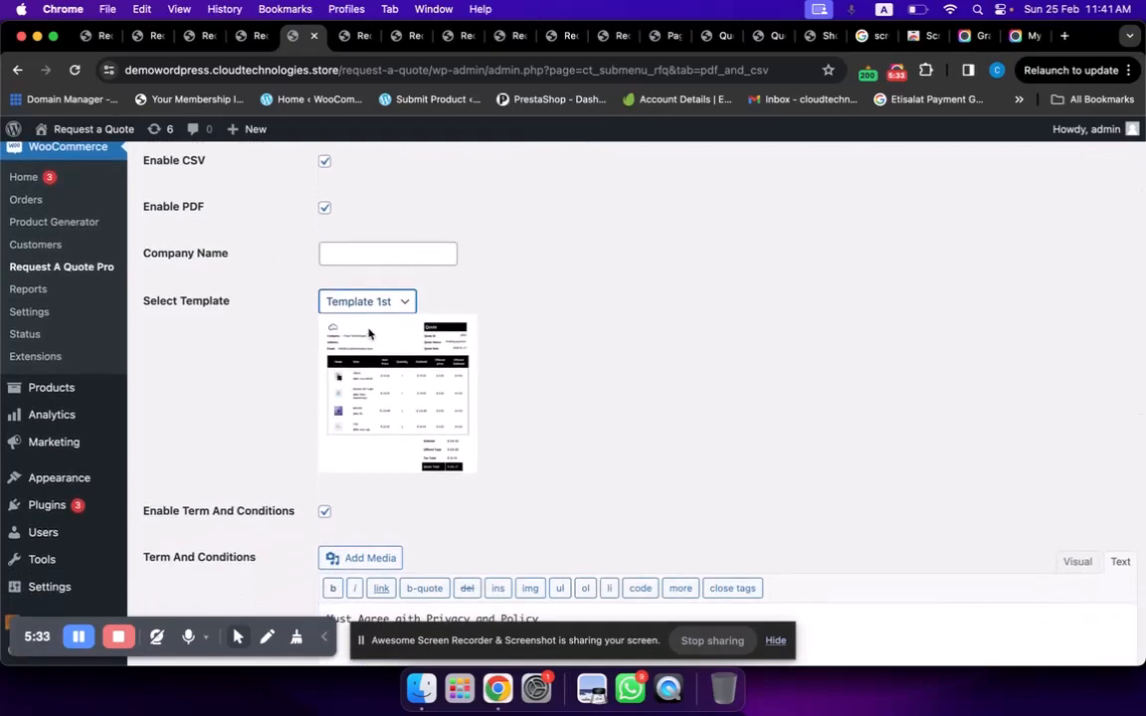
pyautogui.scroll(-5, 534, 358)
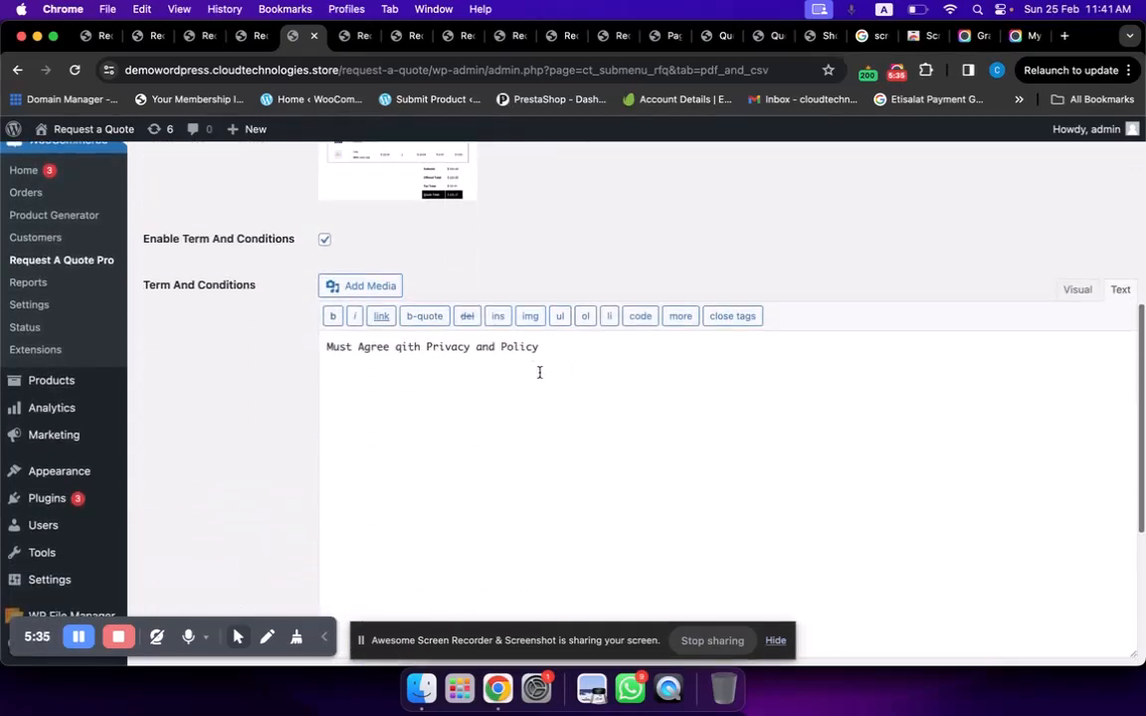
pyautogui.scroll(-1, 210, 458)
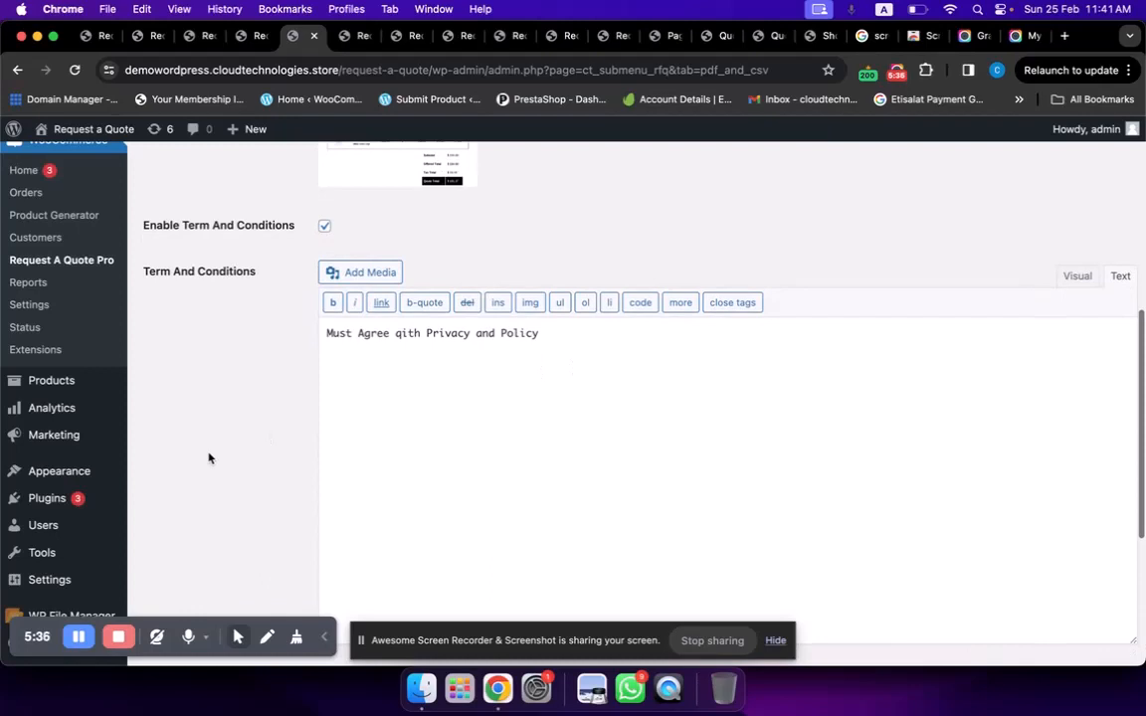
pyautogui.click(596, 363)
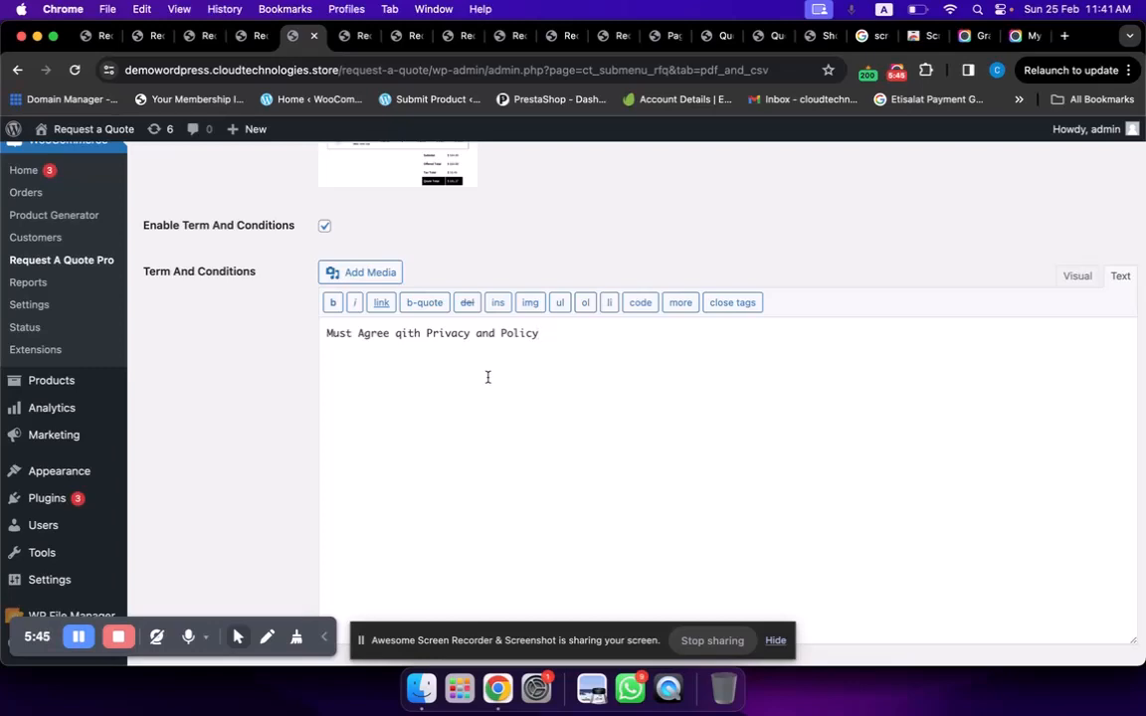
# Step: Examine the layout and text background colours and browse the columns available under Show Columns in PDF/CSV
pyautogui.scroll(-5, 242, 417)
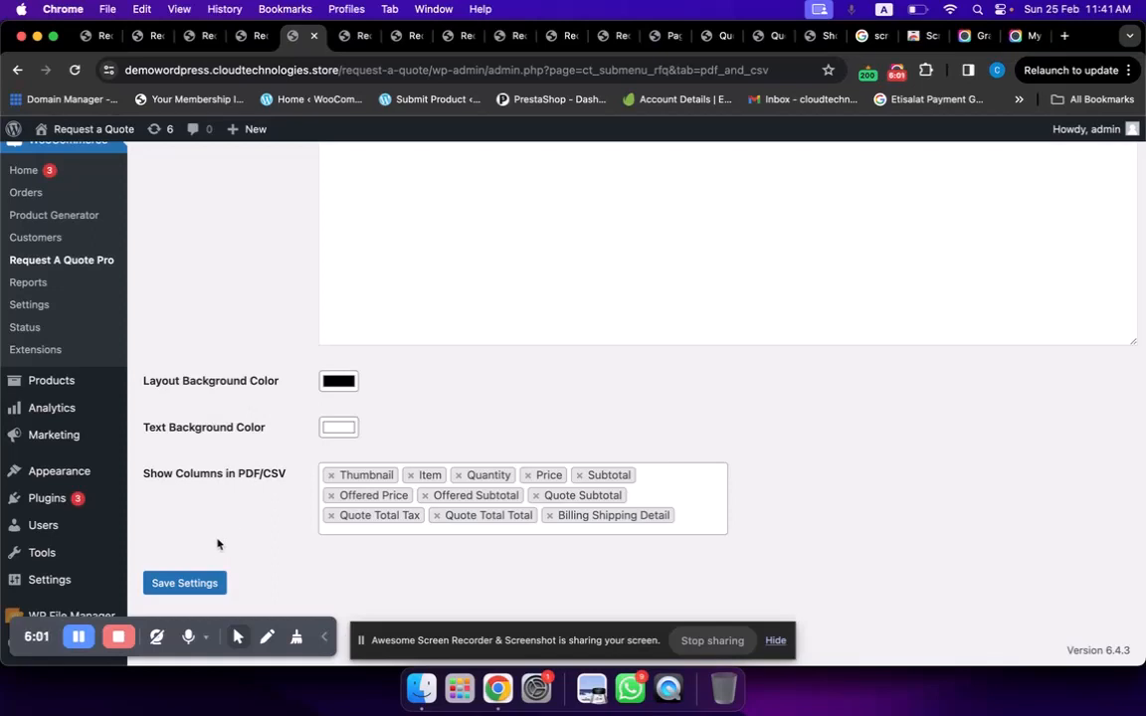
pyautogui.click(708, 505)
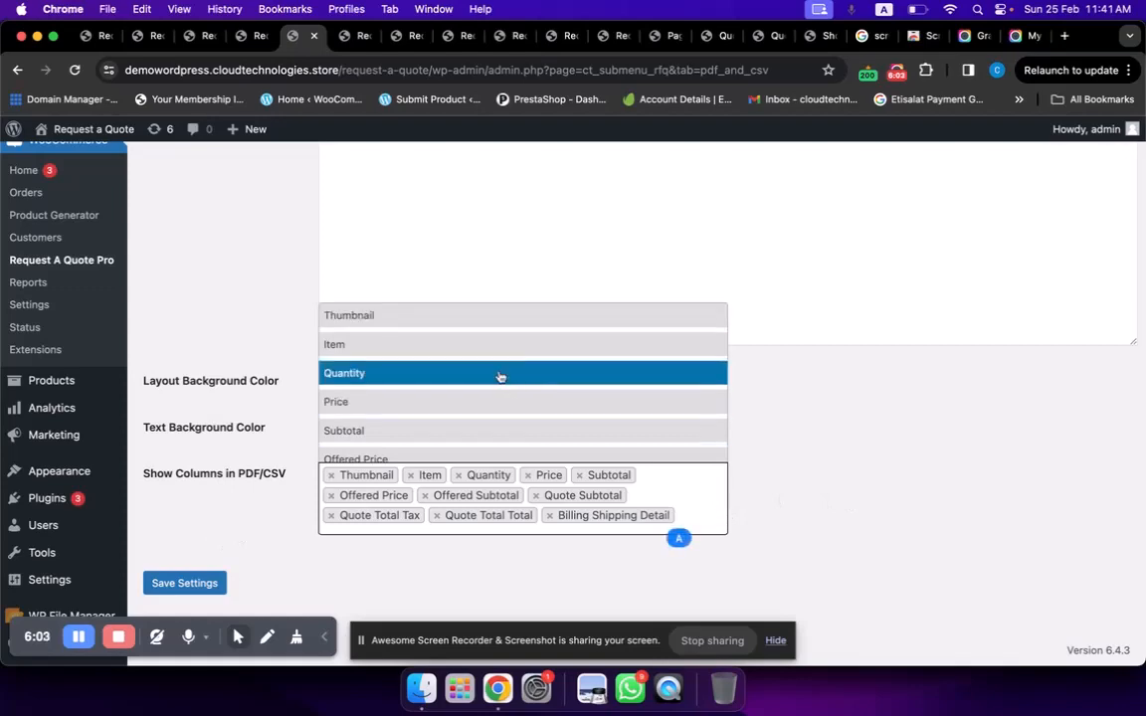
pyautogui.scroll(-1, 579, 347)
pyautogui.scroll(-3, 579, 348)
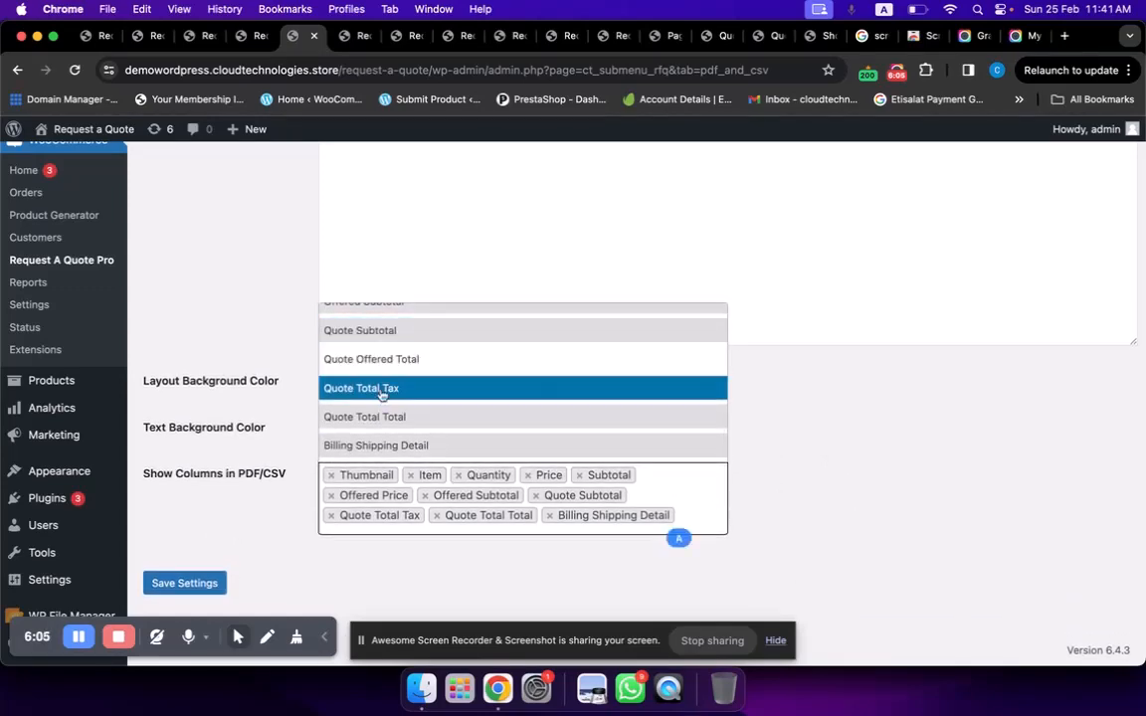
# Step: Close the PDF/CSV column list, open the Email Setting section and review the supportive variables and the email content for each quote status
pyautogui.click(864, 487)
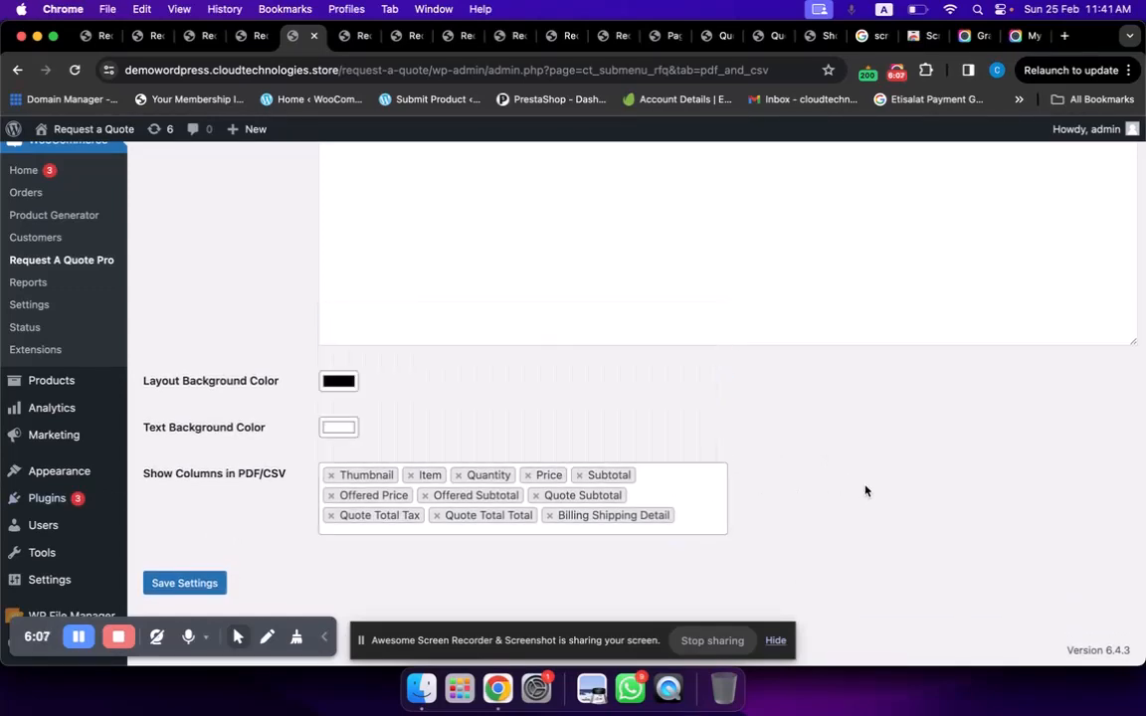
pyautogui.scroll(10, 713, 325)
pyautogui.scroll(3, 713, 325)
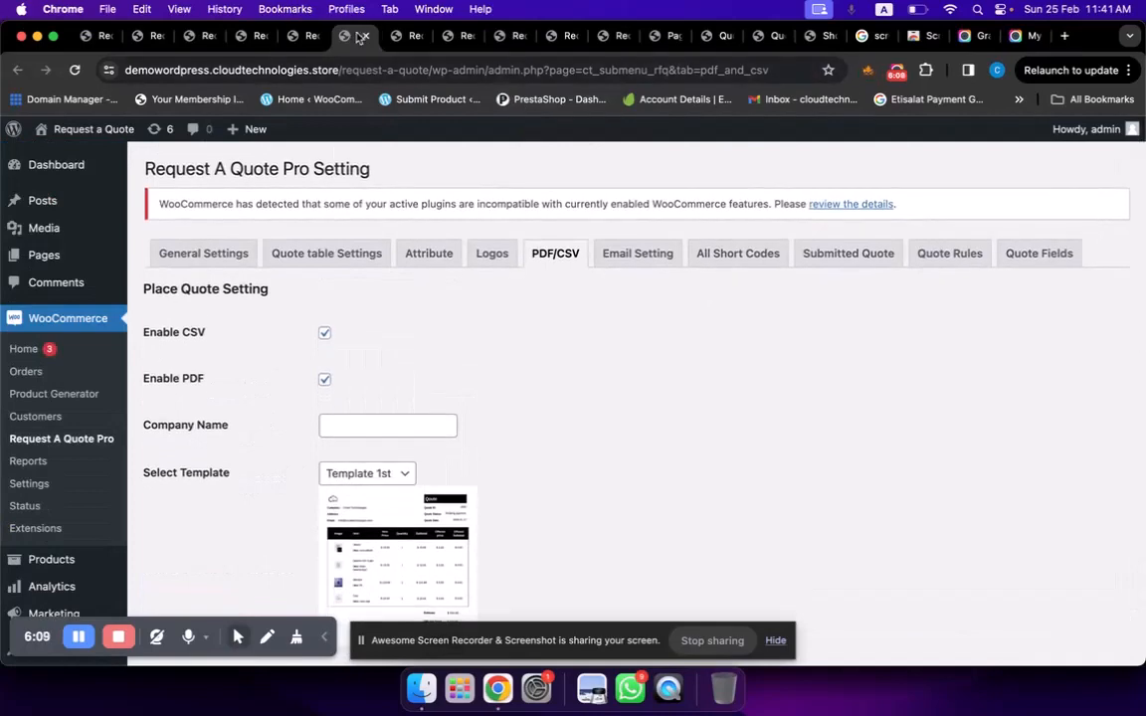
pyautogui.click(405, 37)
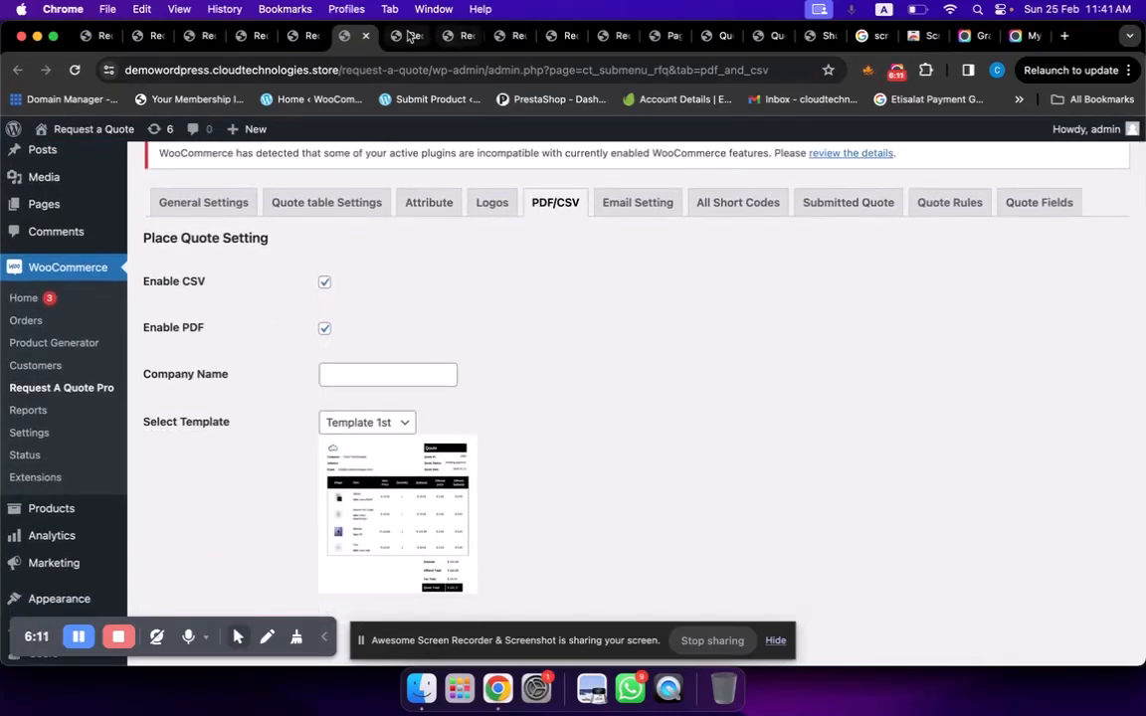
pyautogui.scroll(-5, 674, 448)
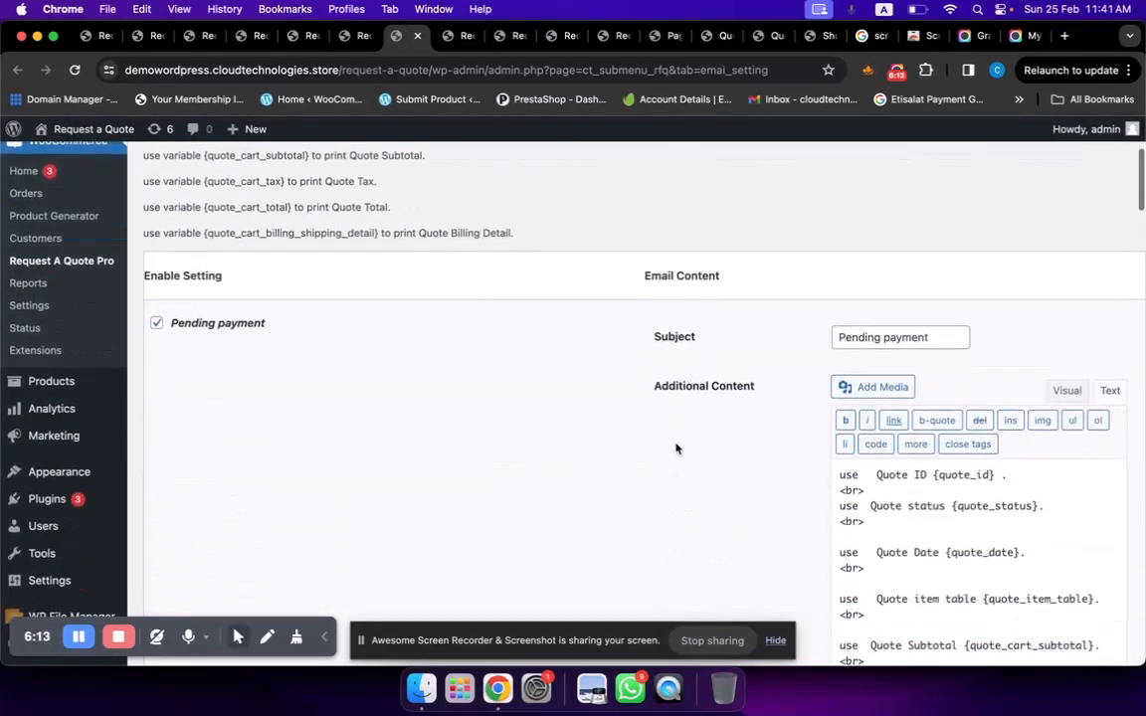
pyautogui.scroll(-2, 451, 471)
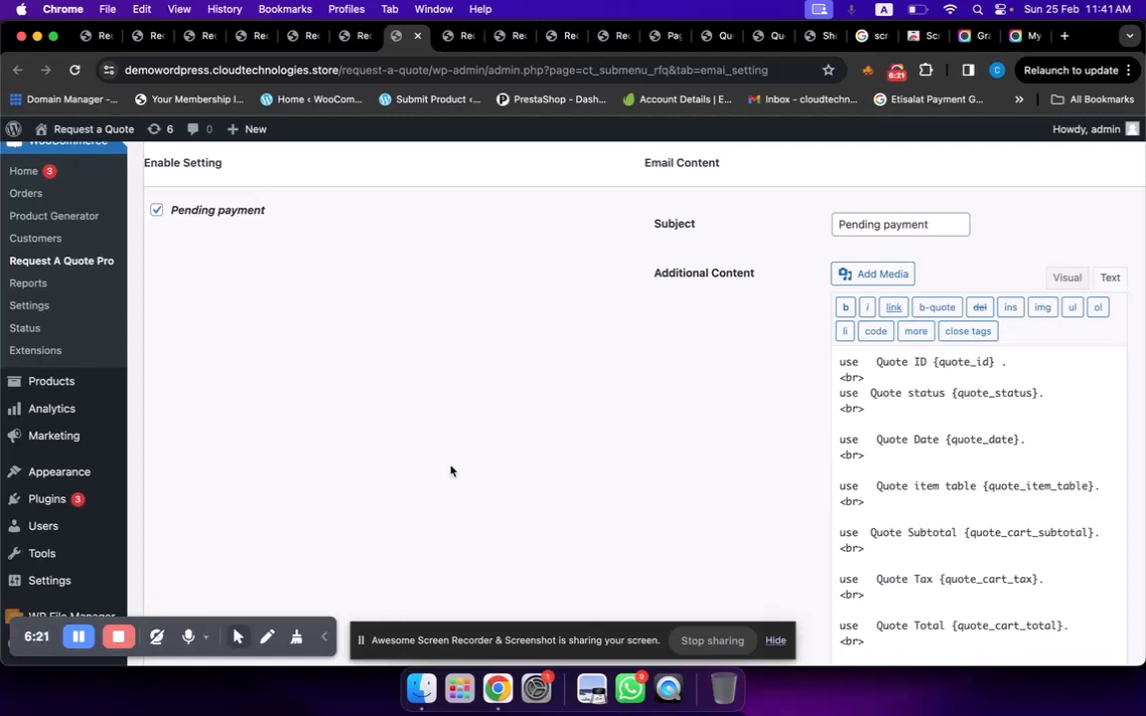
pyautogui.scroll(-10, 747, 396)
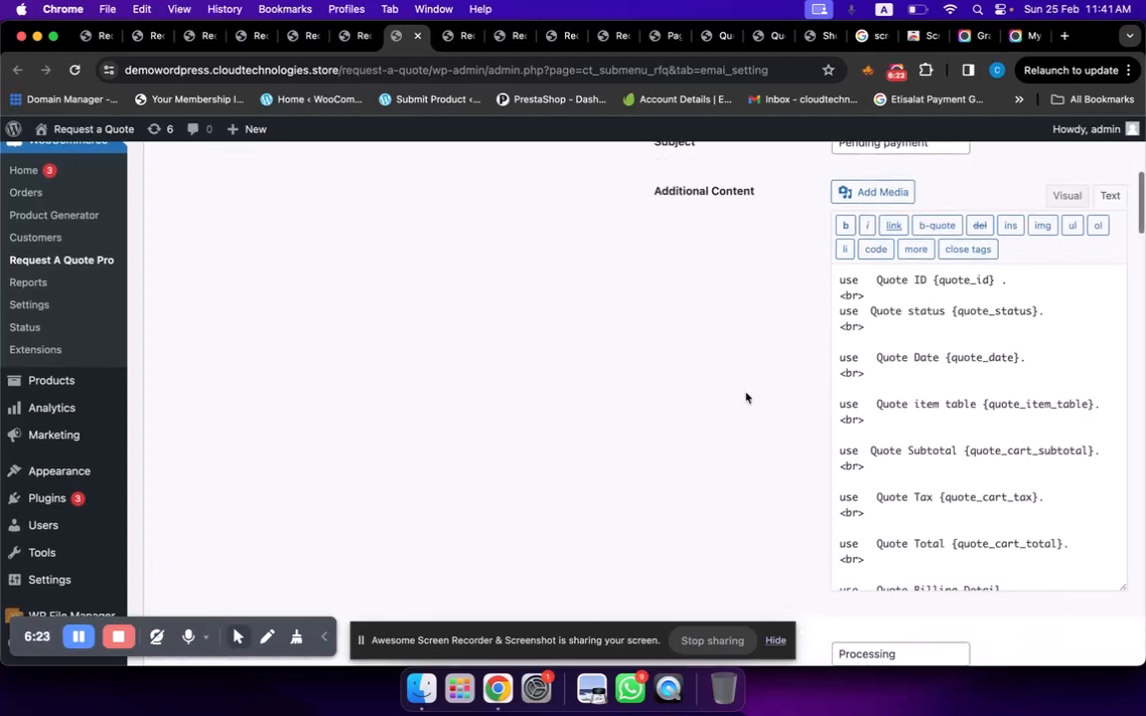
pyautogui.scroll(-12, 746, 398)
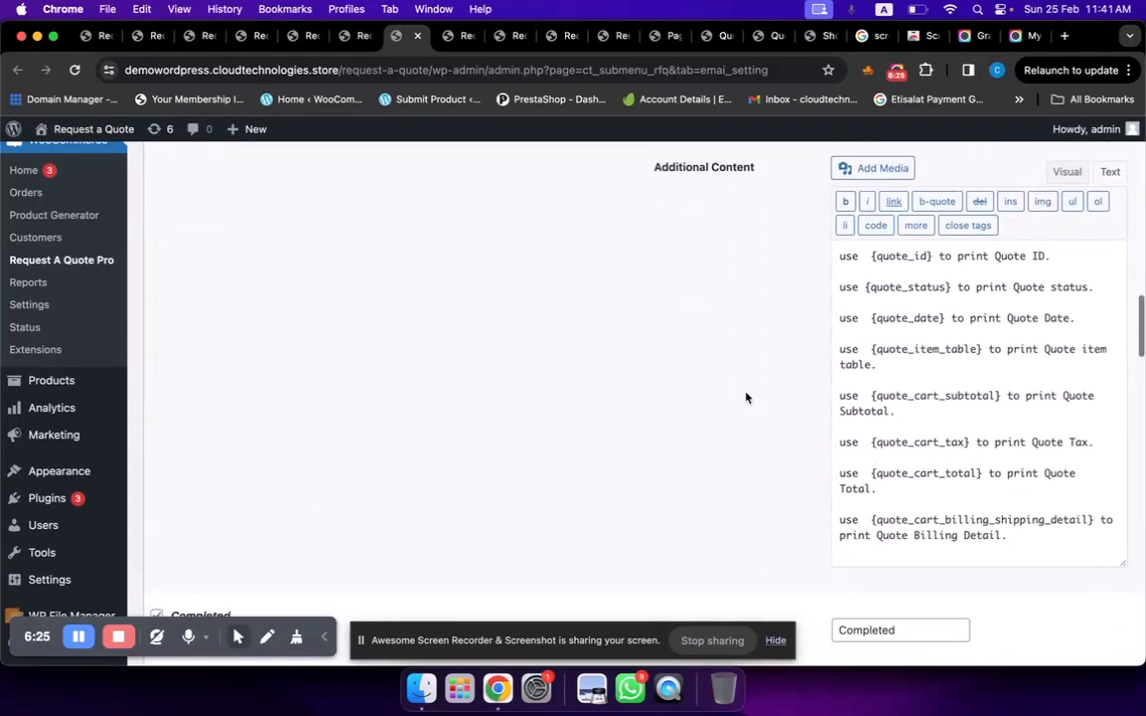
pyautogui.scroll(-12, 746, 397)
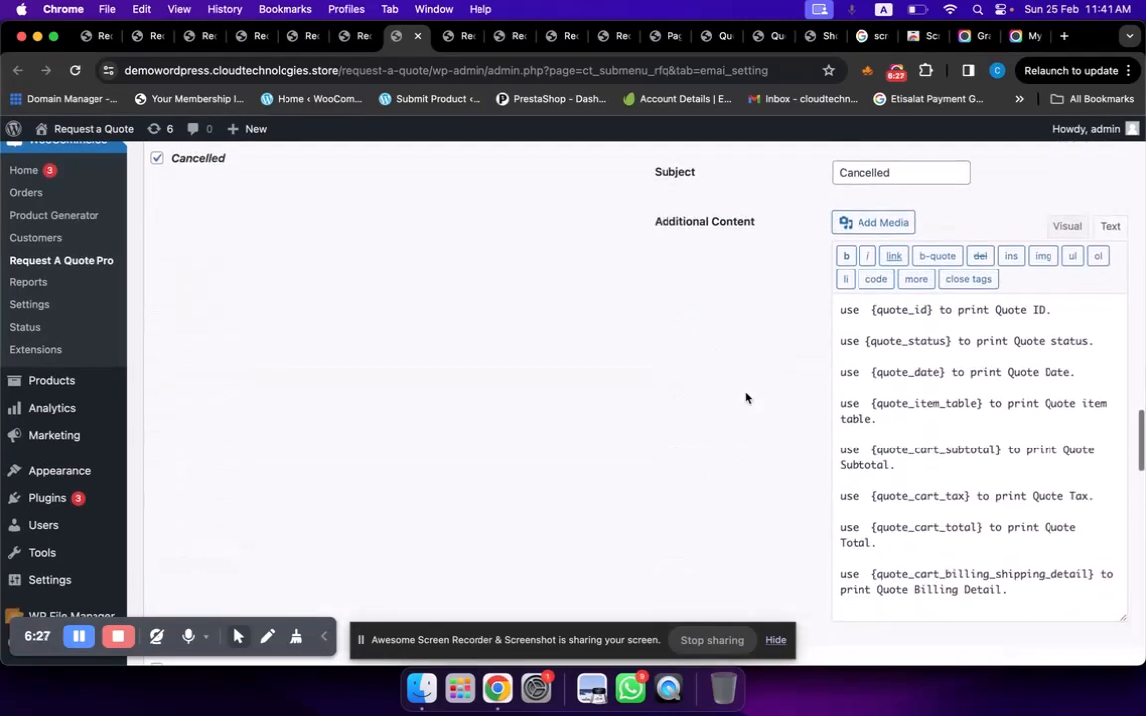
pyautogui.scroll(-5, 747, 397)
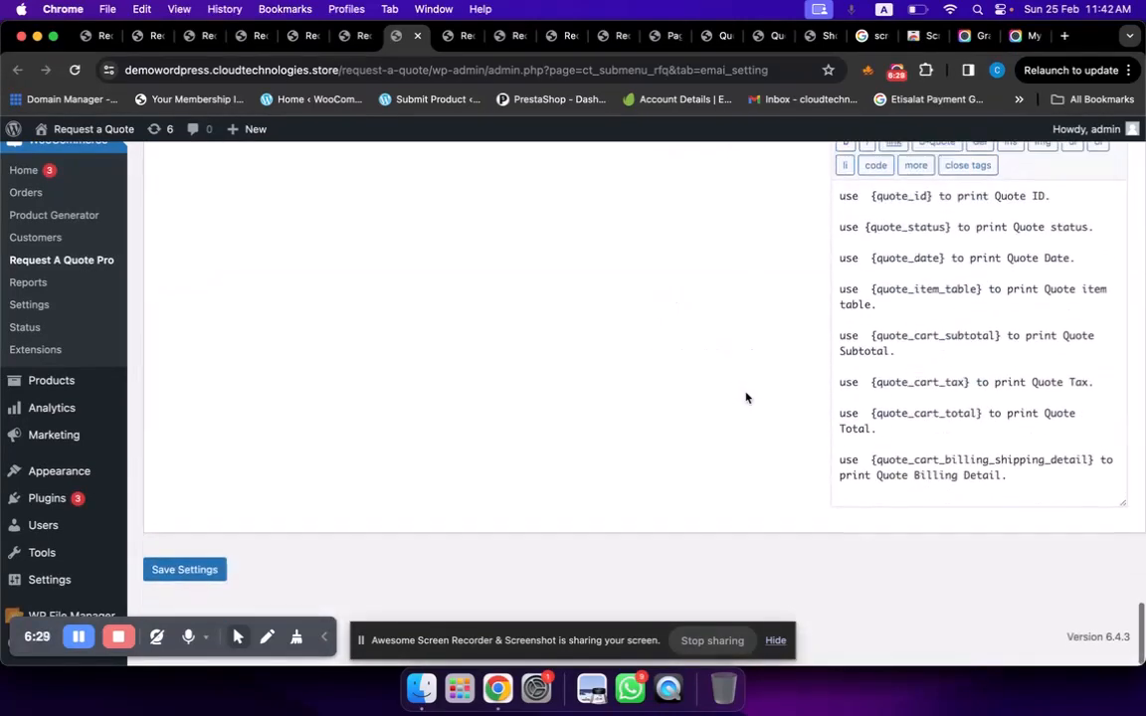
pyautogui.scroll(20, 747, 397)
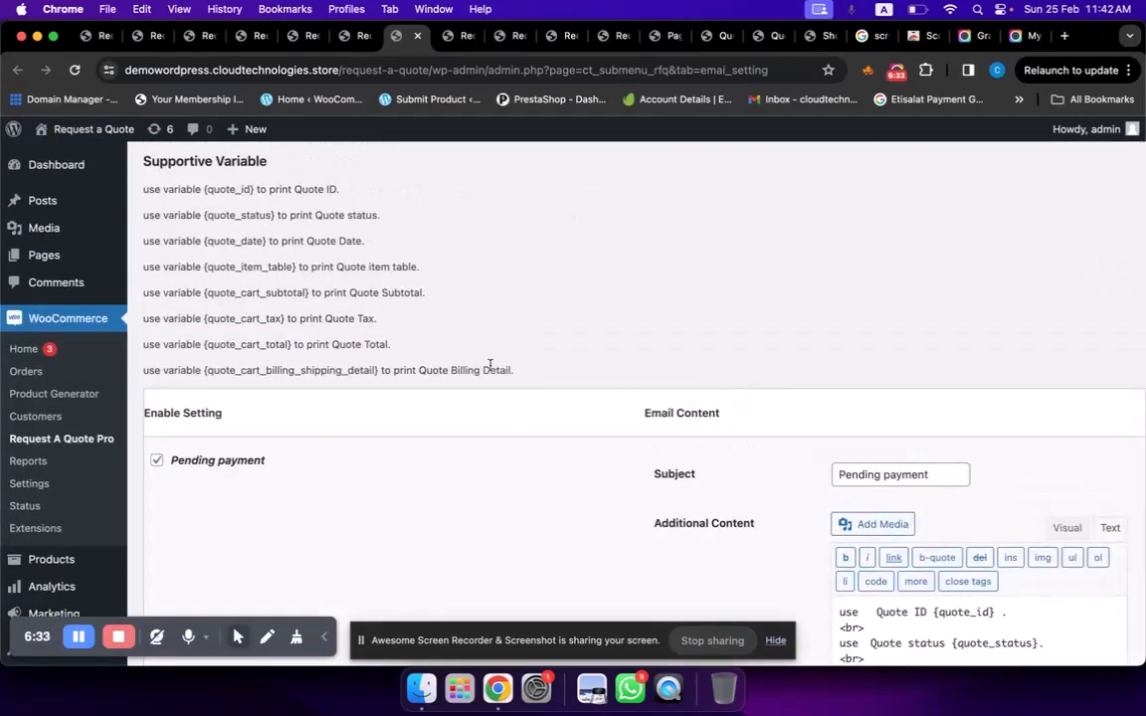
# Step: View the All Short Codes list, then open the Submitted Quote list and inspect its columns, row actions and Instant Notify option
pyautogui.click(447, 38)
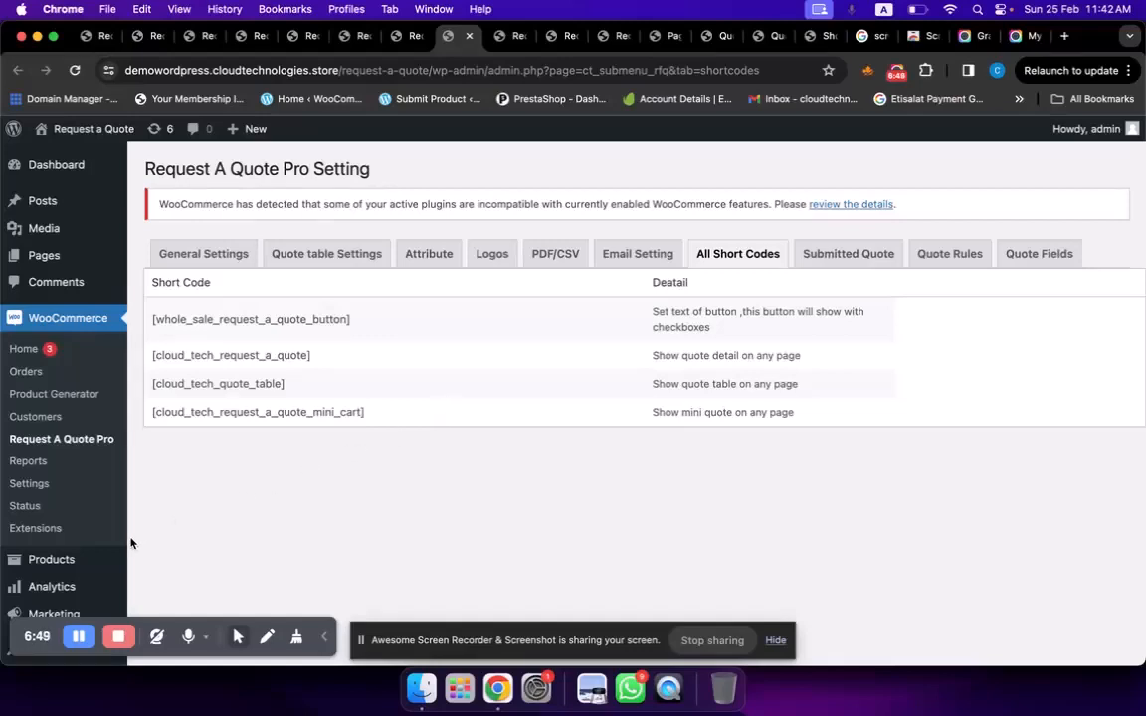
pyautogui.click(506, 44)
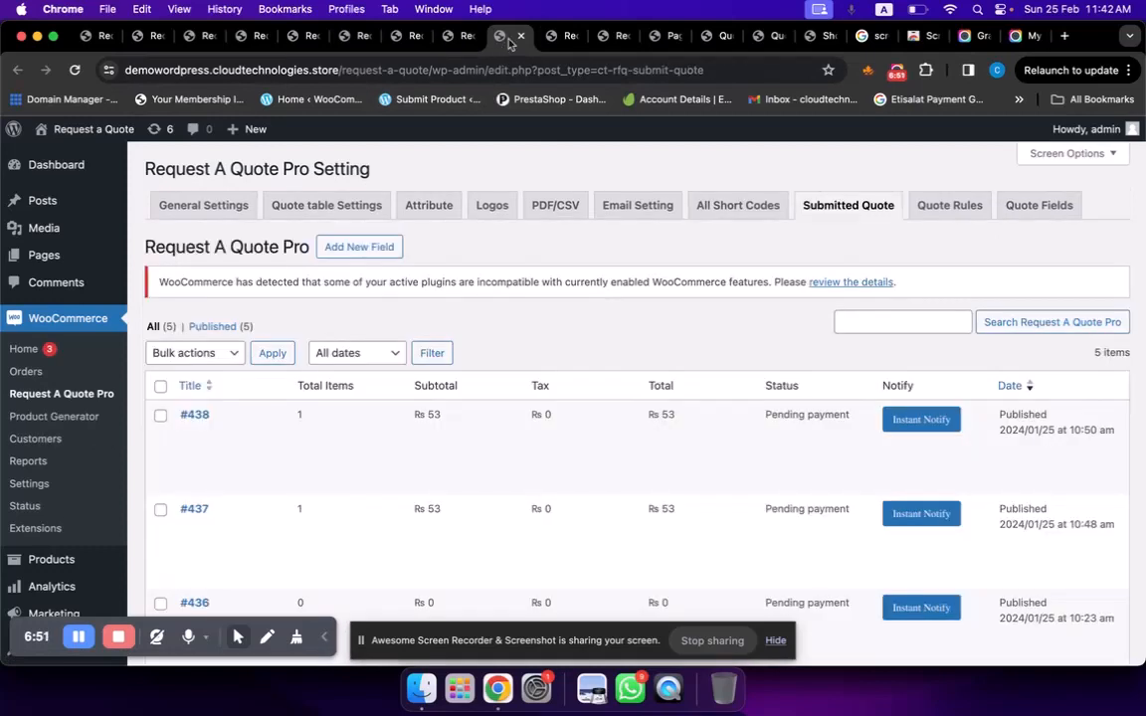
pyautogui.scroll(-1, 507, 301)
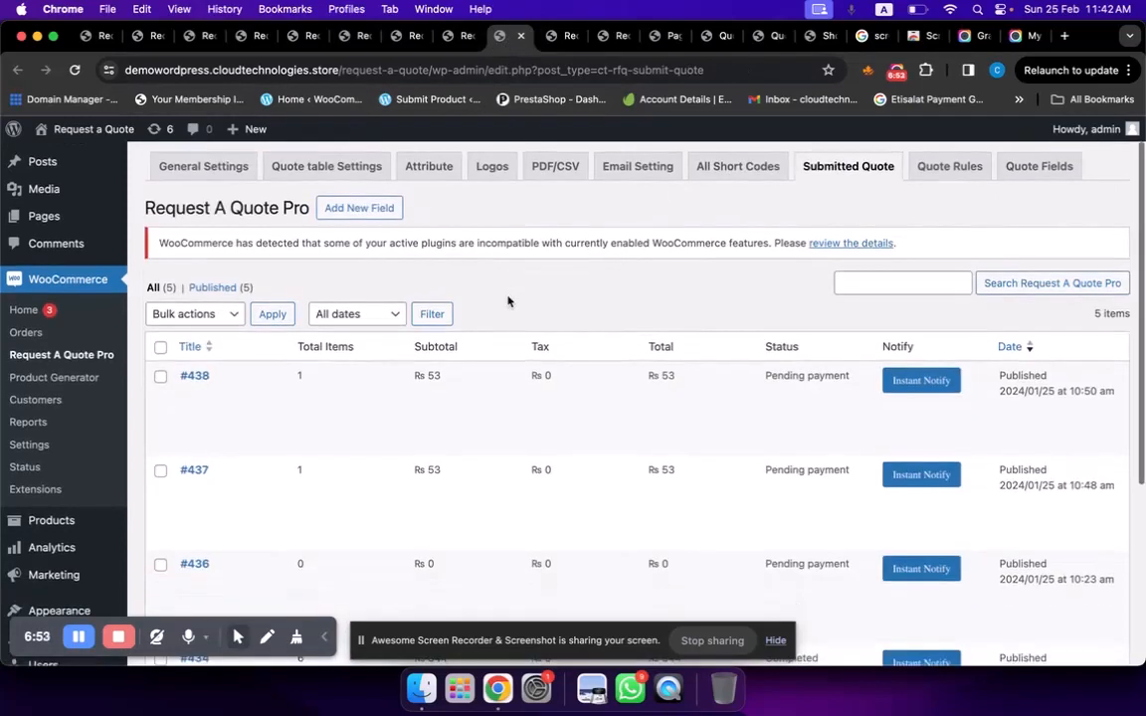
pyautogui.scroll(1, 507, 300)
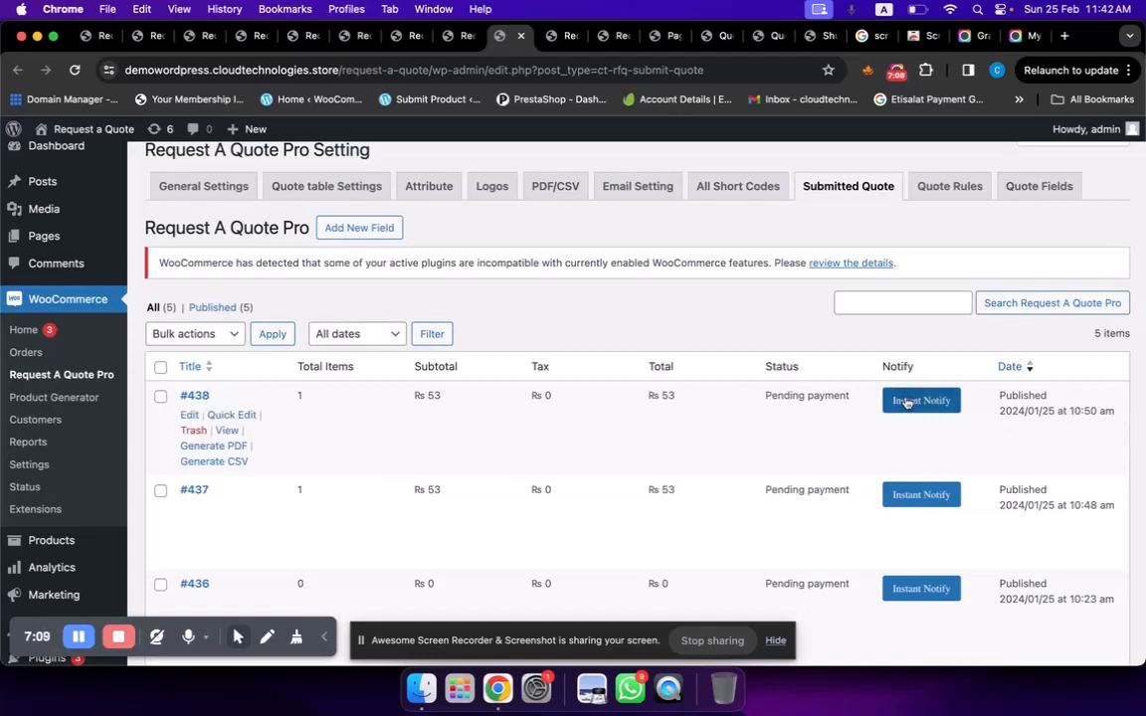
pyautogui.moveTo(60, 567)
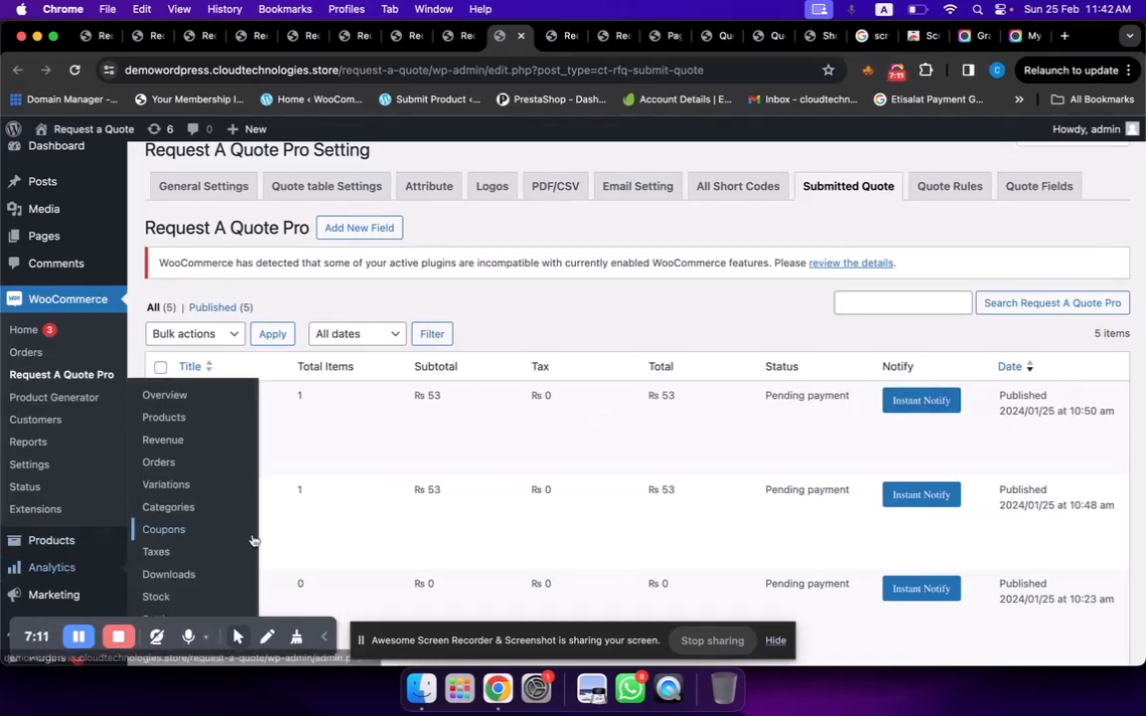
pyautogui.scroll(-1, 604, 331)
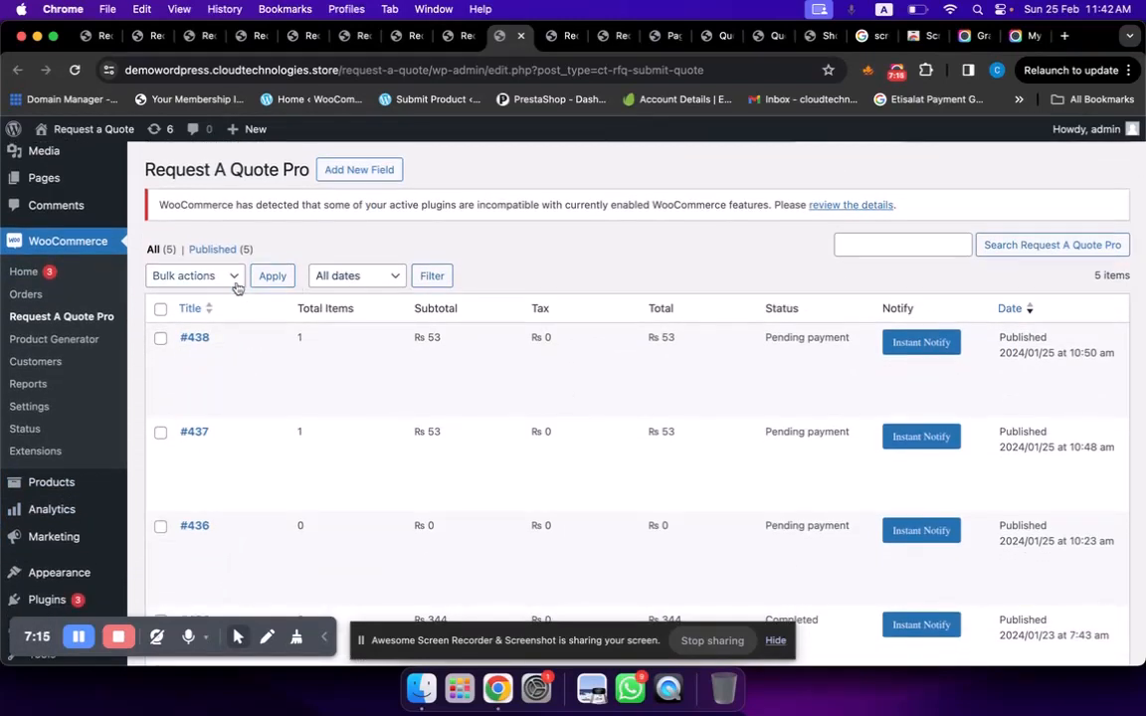
# Step: Open the newest submitted quote for editing and review its Quote Details, Quote Cart Details and Quote Setting options
pyautogui.click(186, 358)
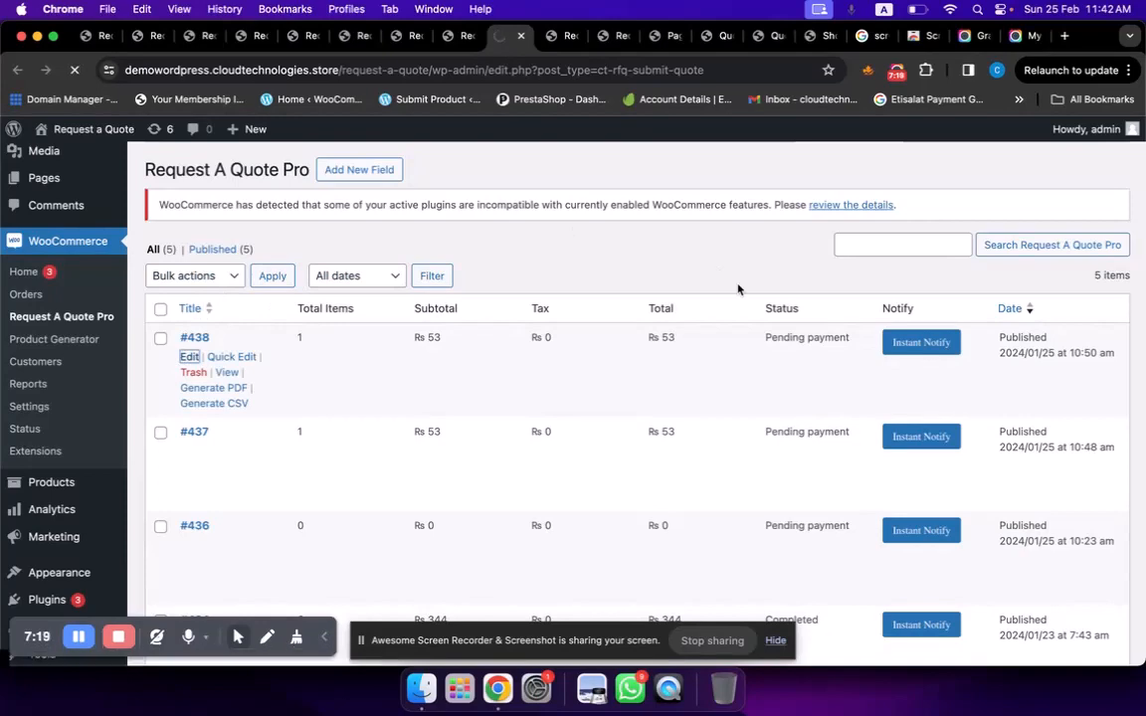
pyautogui.scroll(-2, 493, 318)
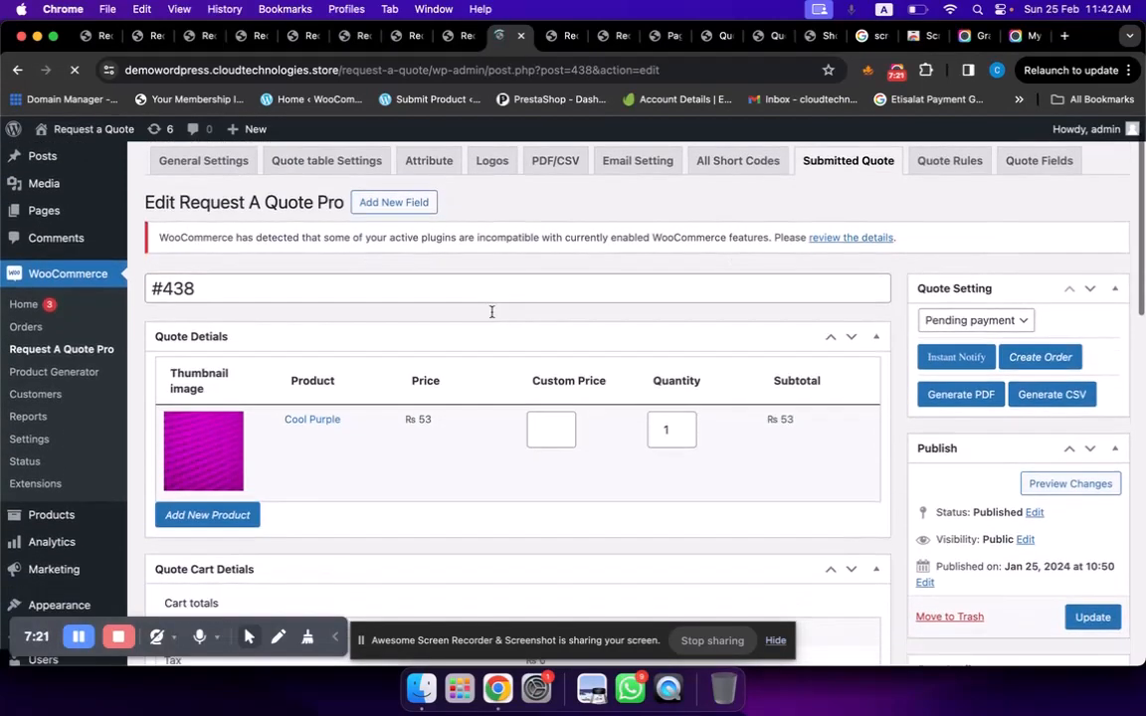
pyautogui.scroll(-2, 298, 458)
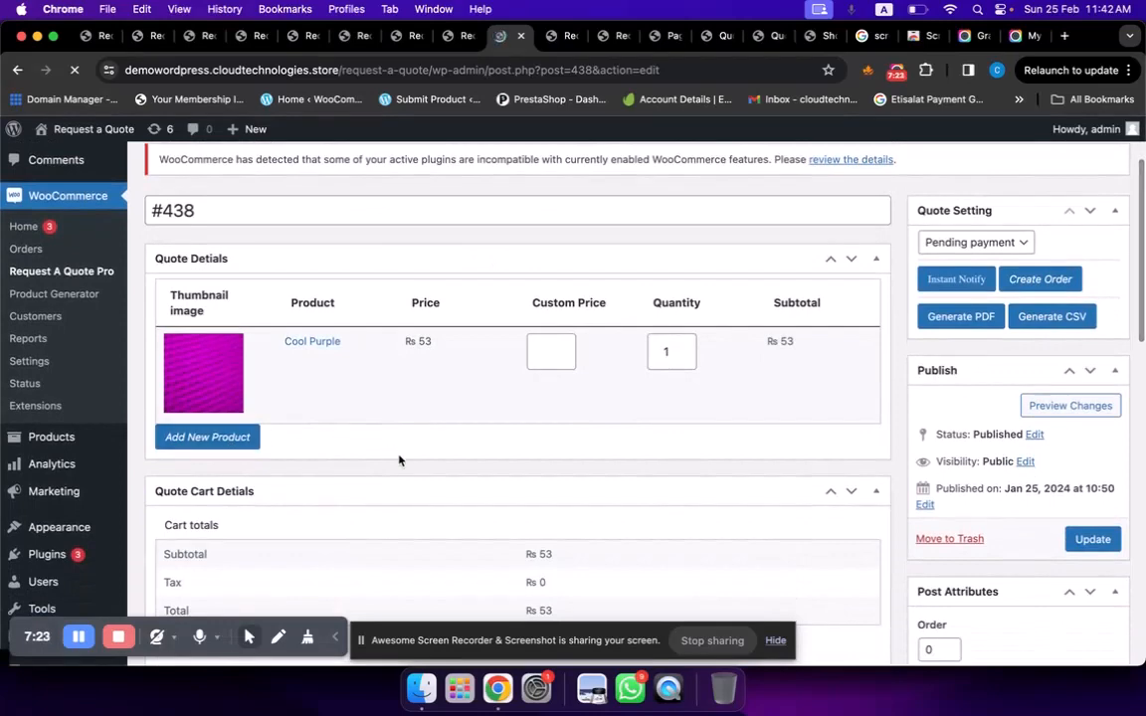
pyautogui.scroll(-2, 399, 461)
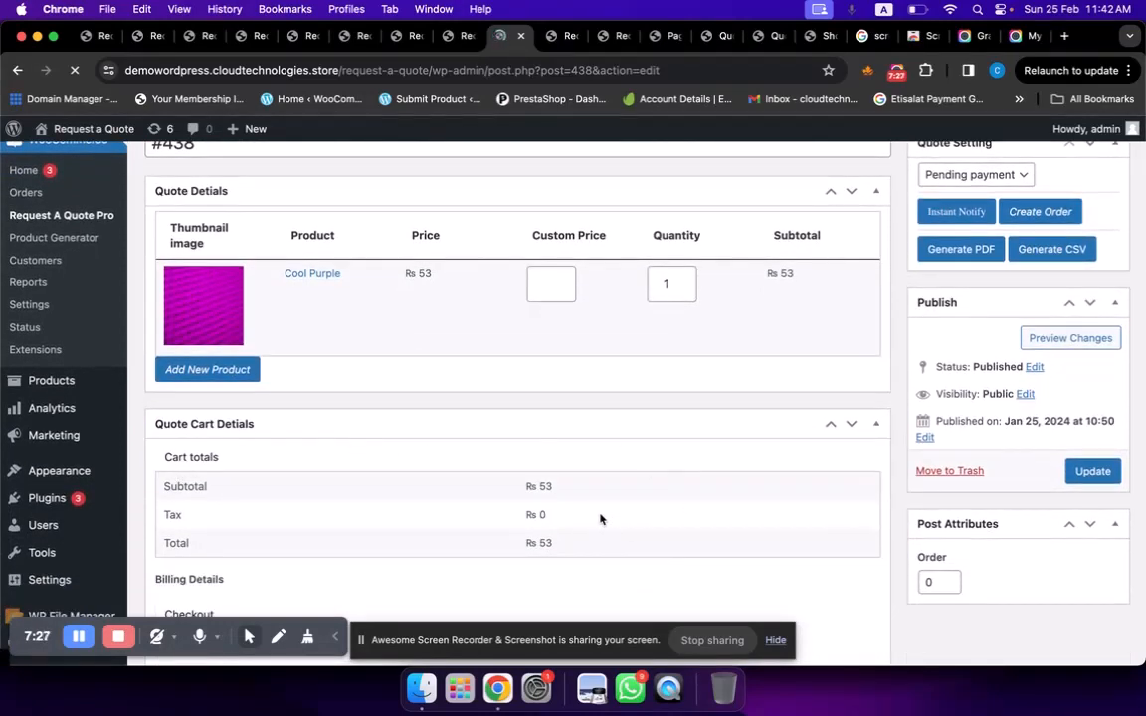
pyautogui.scroll(1, 914, 293)
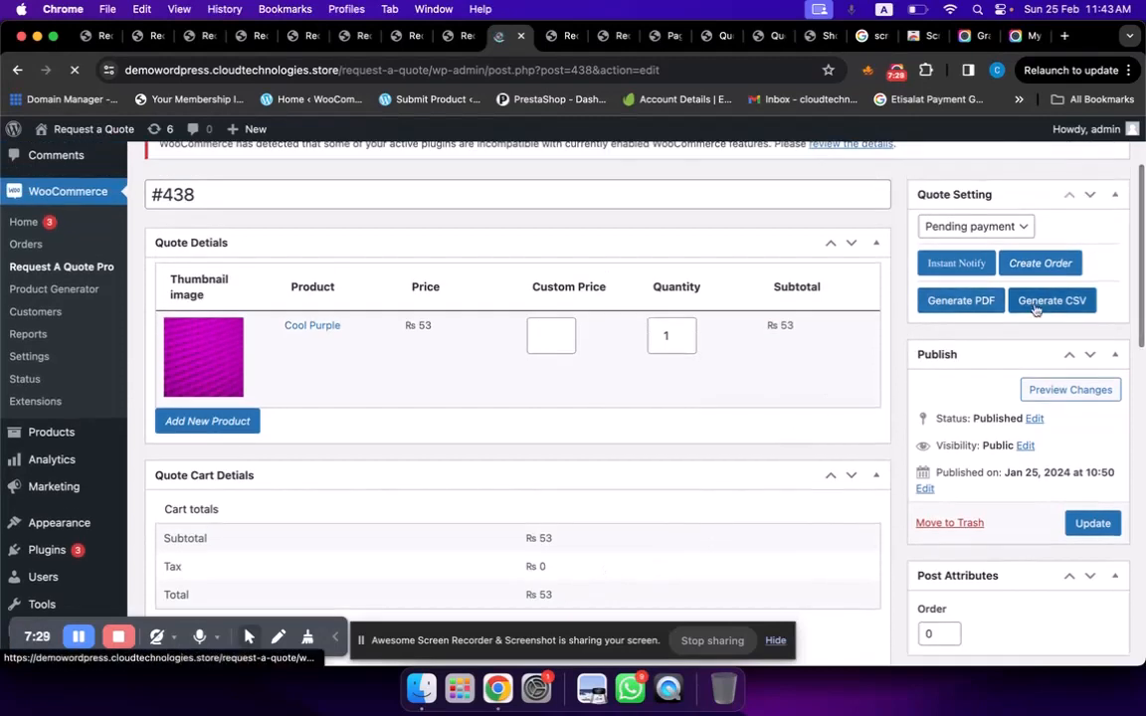
pyautogui.scroll(1, 1024, 233)
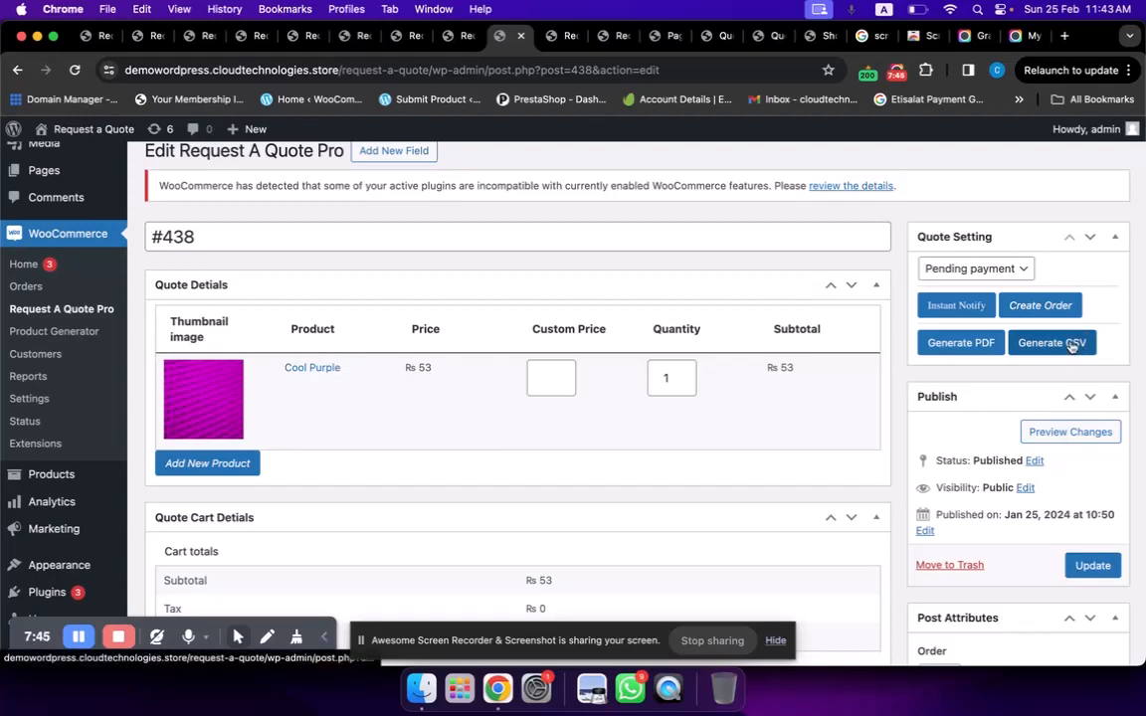
# Step: Generate the PDF of the open quote, check it in the recent downloads, and generate its CSV
pyautogui.click(959, 347)
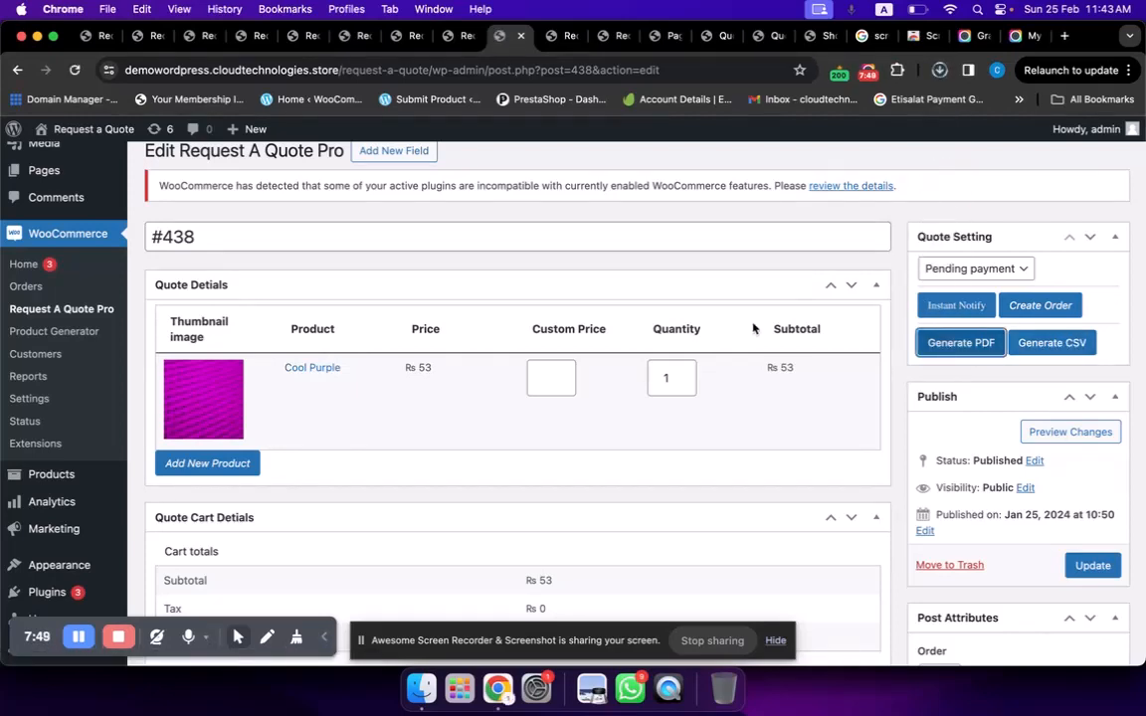
pyautogui.click(939, 70)
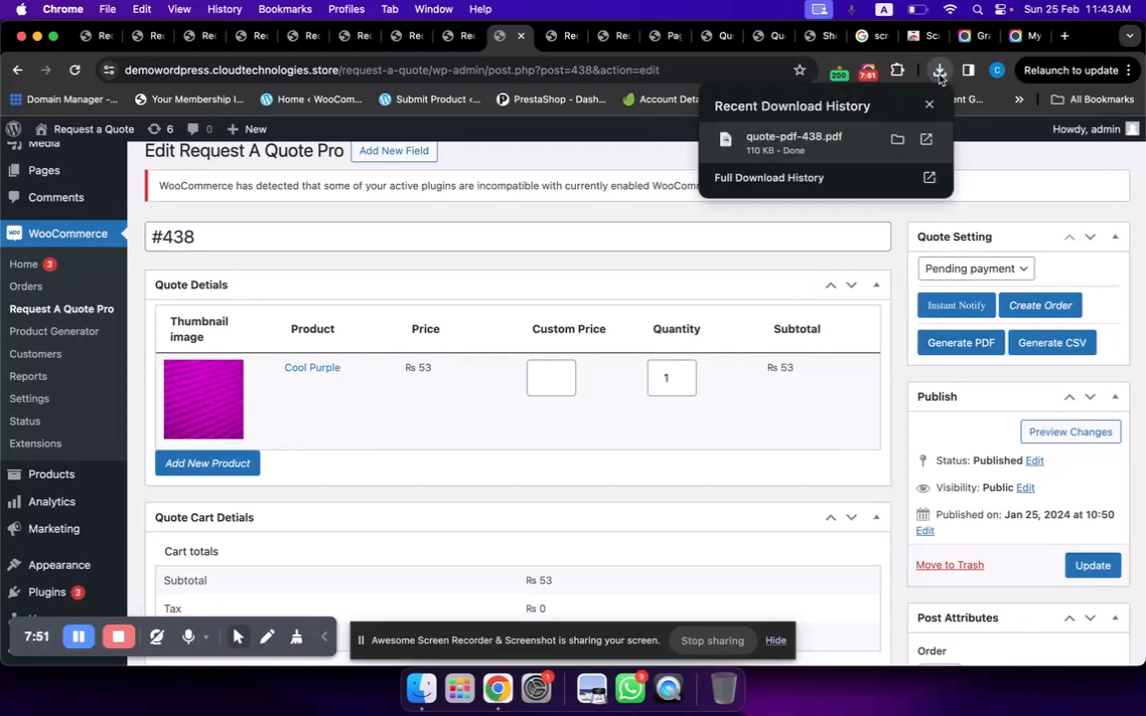
pyautogui.click(1044, 348)
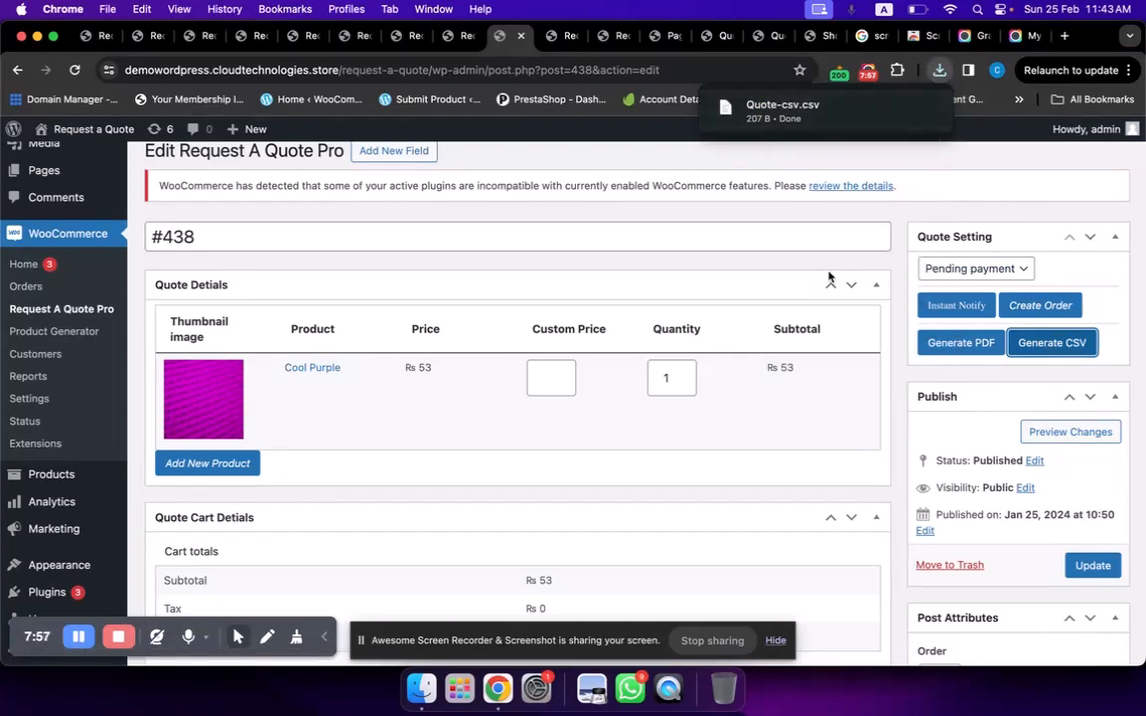
# Step: Return from the open quote to the Submitted Quote list and look over its entries
pyautogui.click(562, 38)
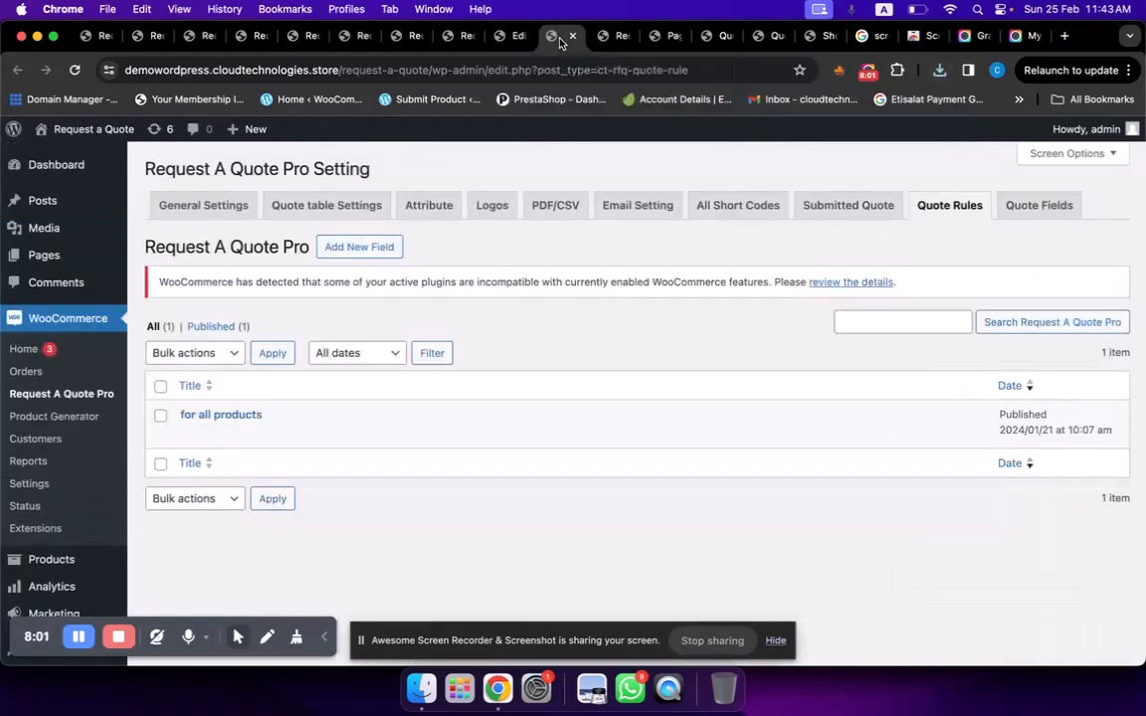
pyautogui.click(503, 36)
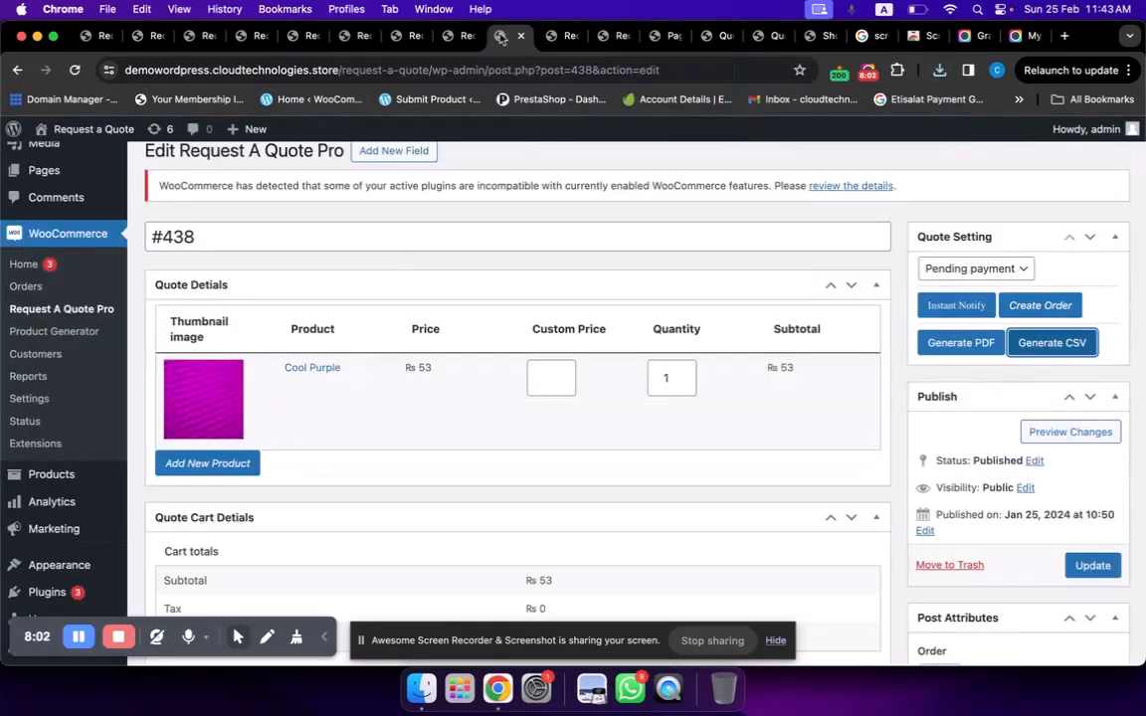
pyautogui.click(17, 70)
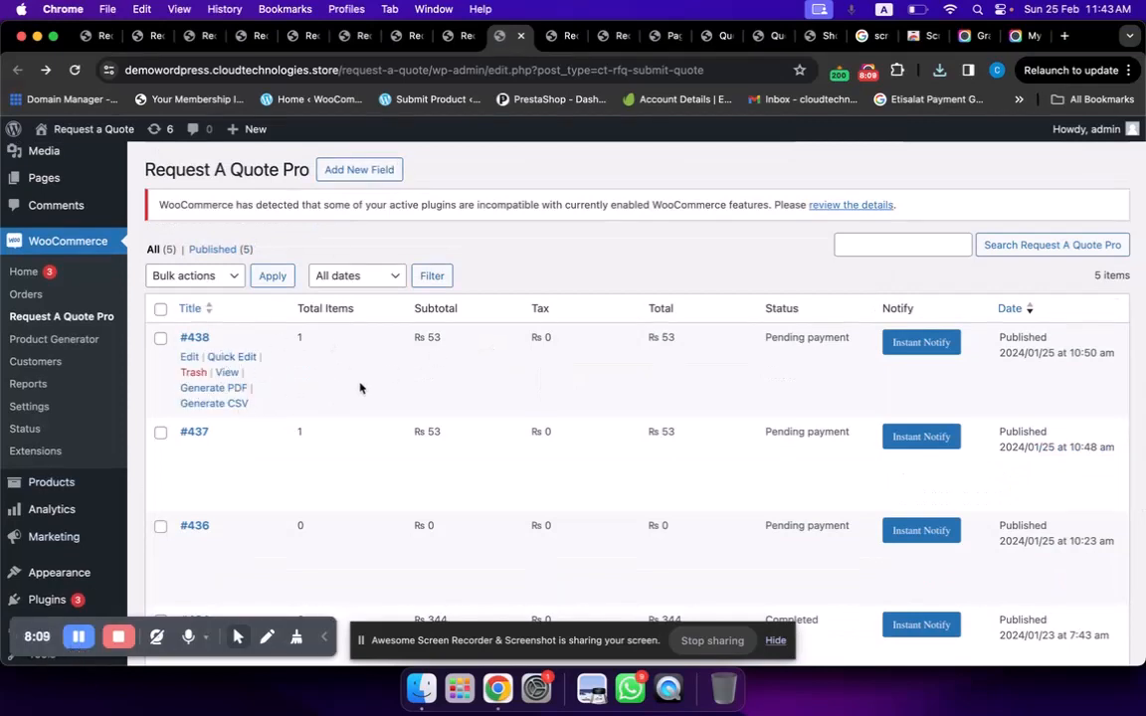
pyautogui.scroll(-2, 360, 388)
pyautogui.scroll(3, 360, 393)
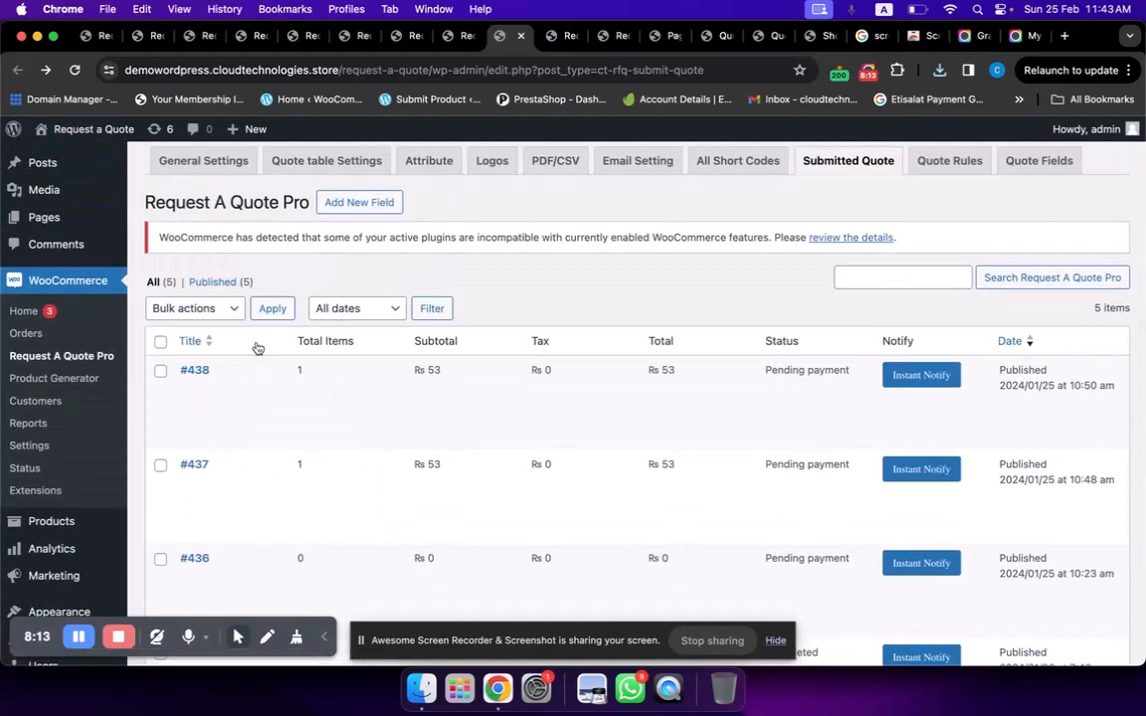
pyautogui.scroll(-5, 402, 442)
pyautogui.scroll(6, 402, 443)
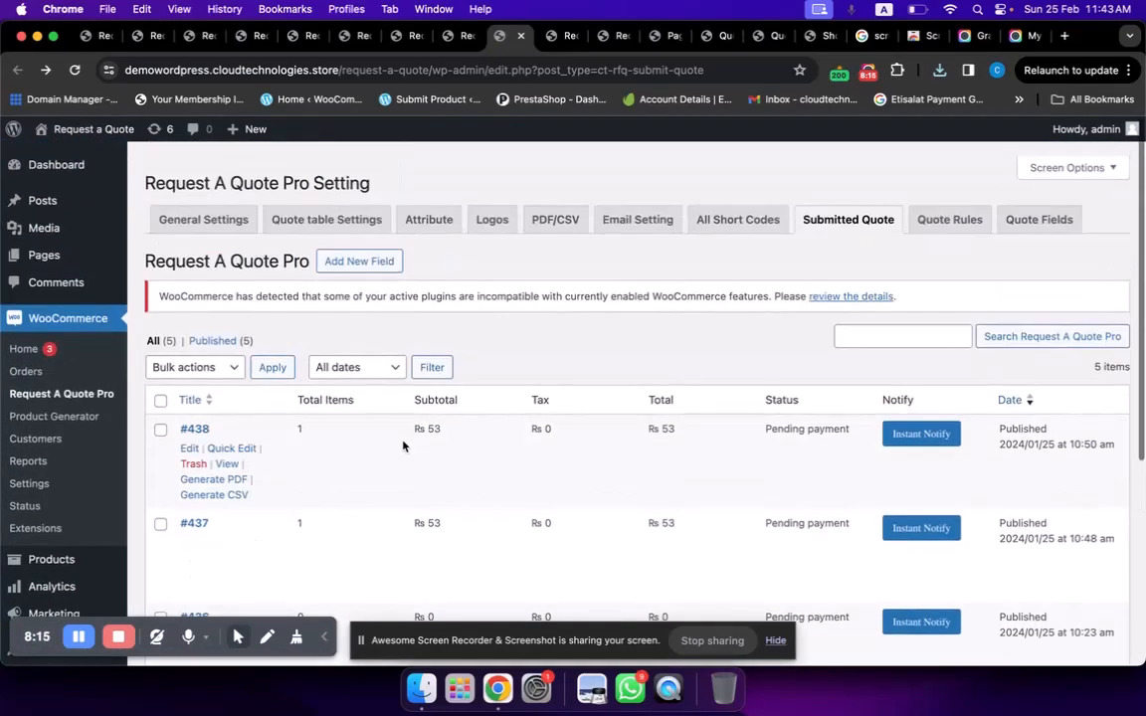
# Step: Select all submitted quotes, review the available bulk actions, and generate PDFs for the selection in bulk
pyautogui.scroll(-1, 298, 428)
pyautogui.scroll(-2, 159, 386)
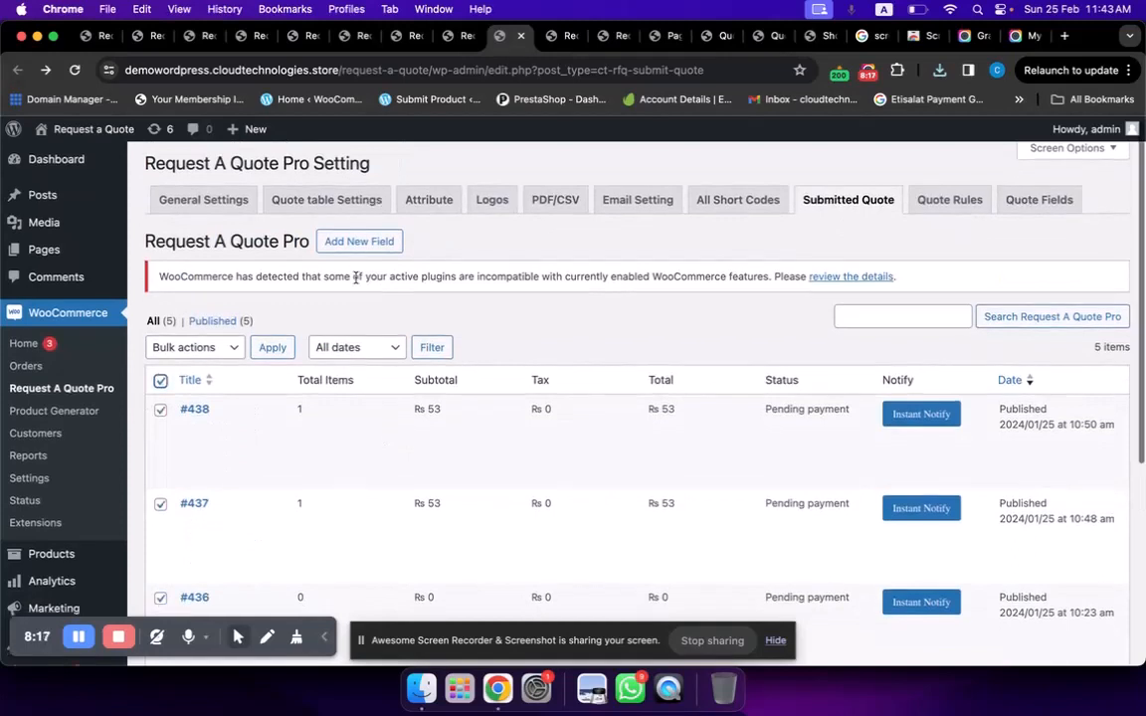
pyautogui.click(210, 289)
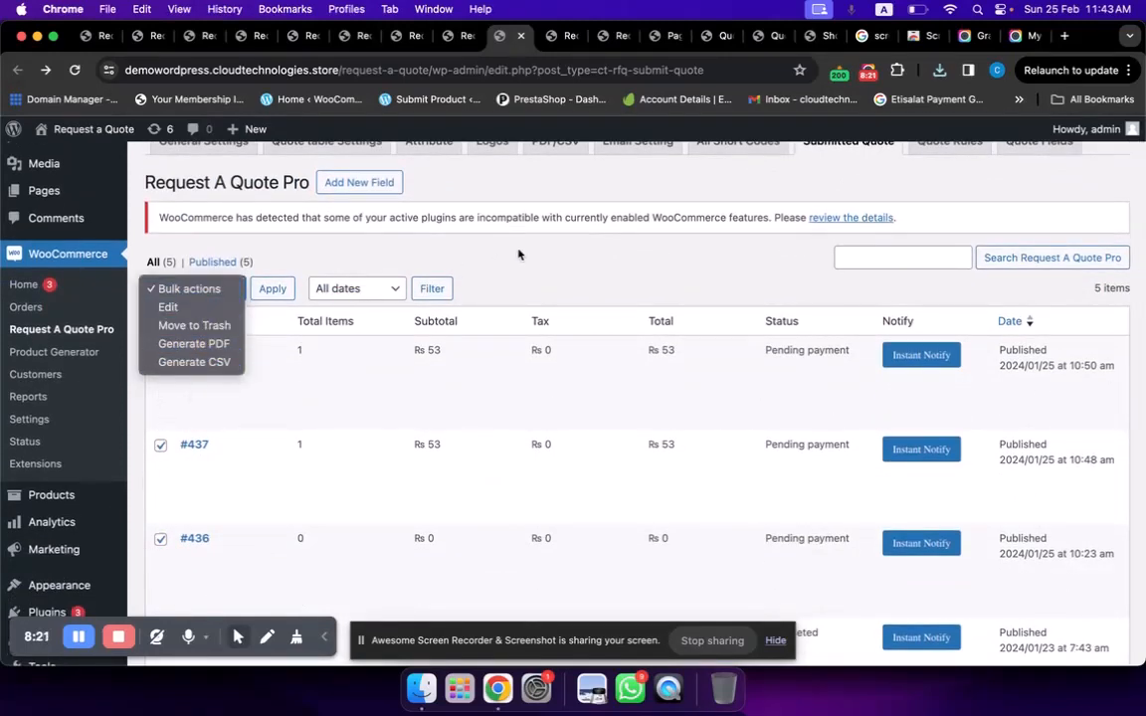
pyautogui.click(199, 404)
pyautogui.scroll(-5, 262, 379)
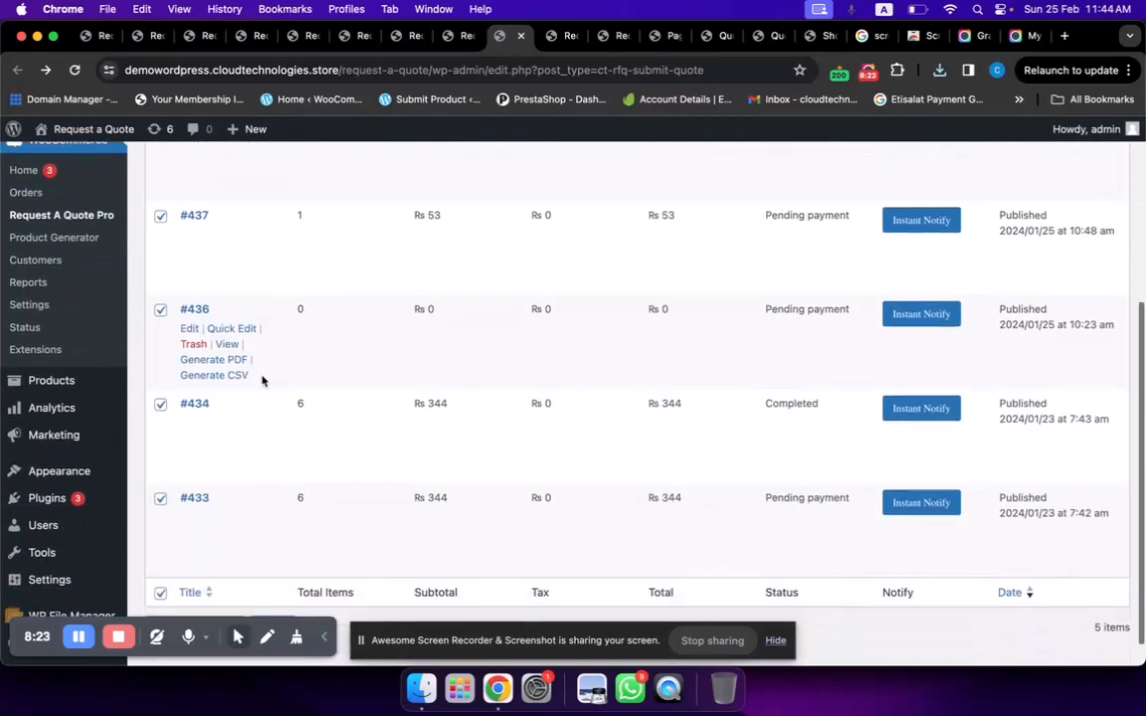
pyautogui.scroll(6, 264, 378)
pyautogui.click(211, 307)
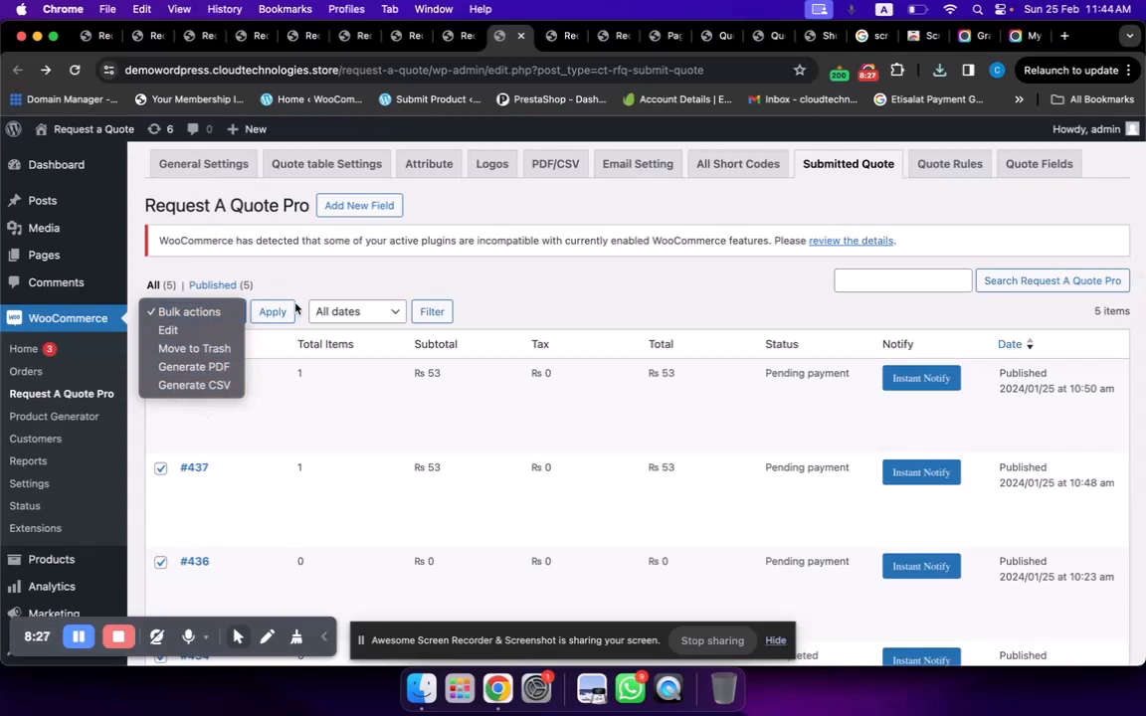
pyautogui.click(474, 297)
pyautogui.click(181, 310)
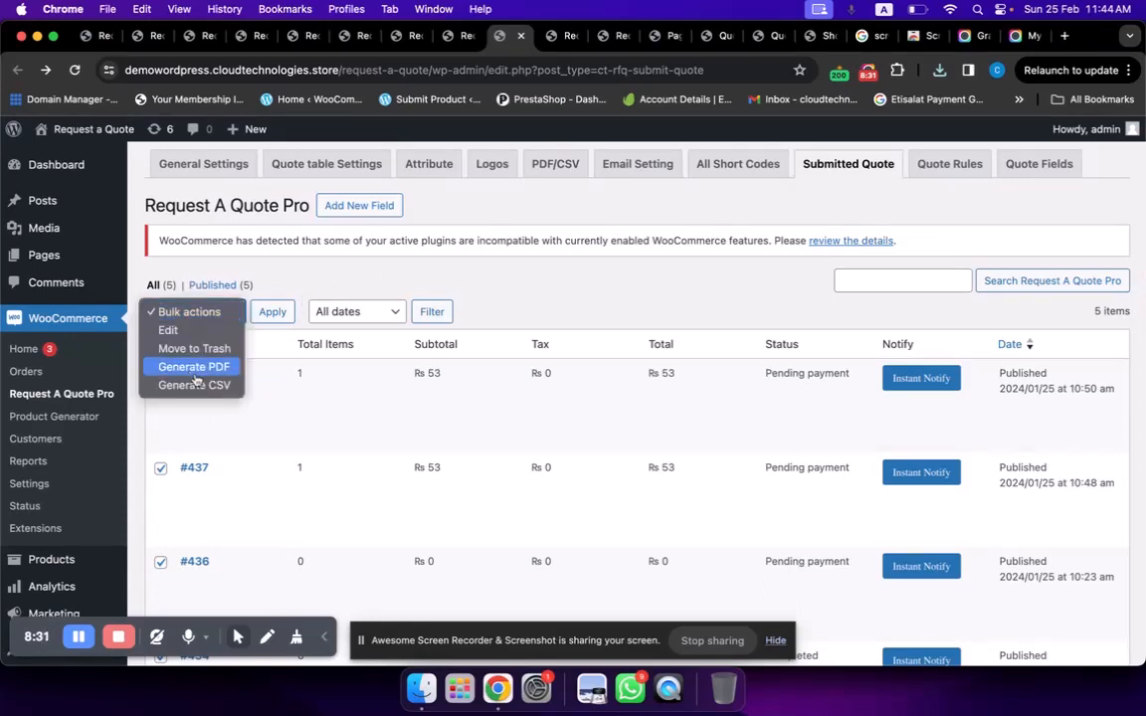
pyautogui.click(195, 368)
pyautogui.click(272, 312)
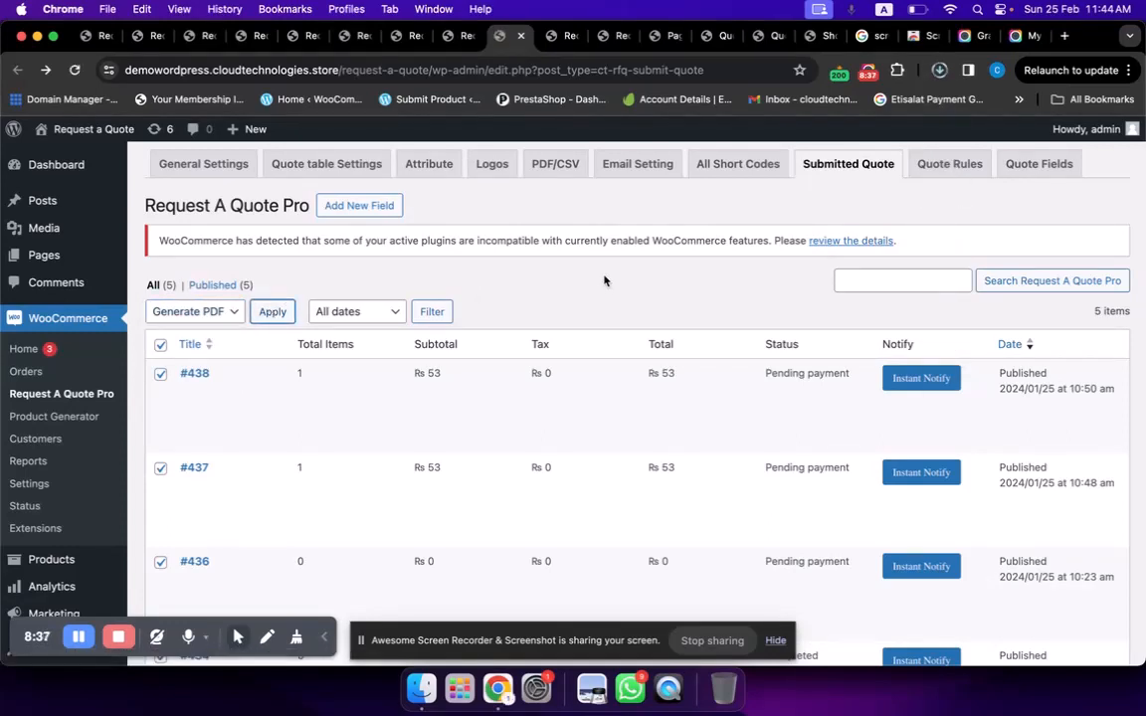
# Step: Switch to the Quote Rules list and open the "for all products" rule for editing
pyautogui.click(560, 37)
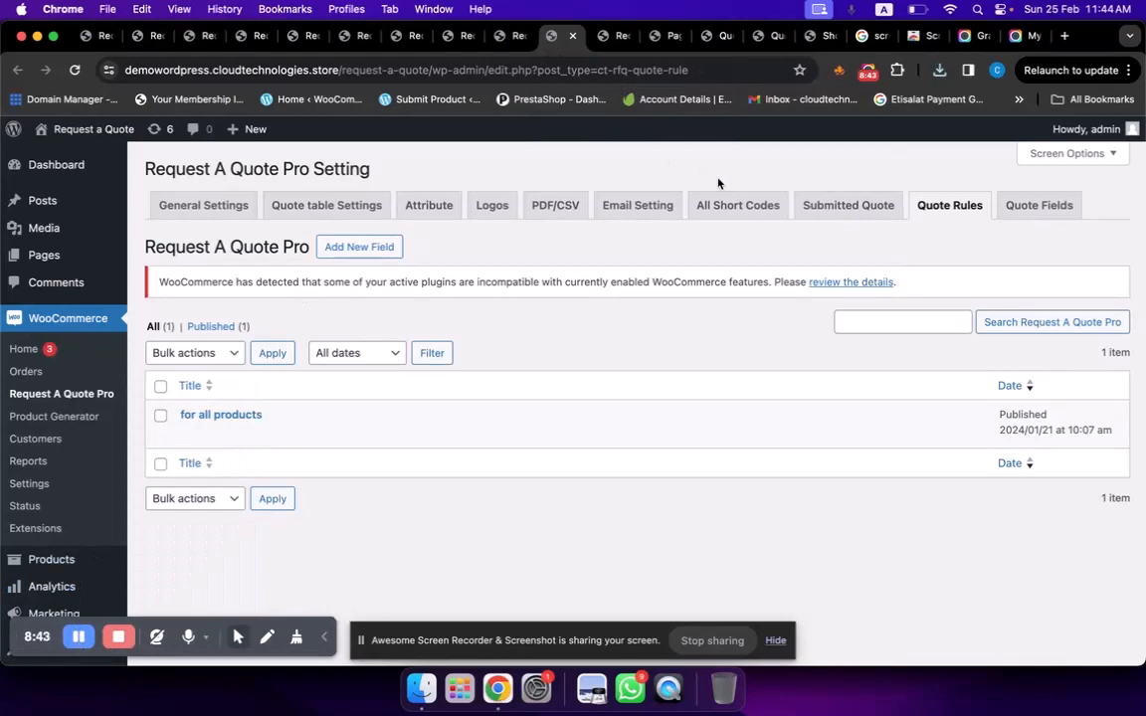
pyautogui.moveTo(360, 440)
pyautogui.moveTo(169, 413)
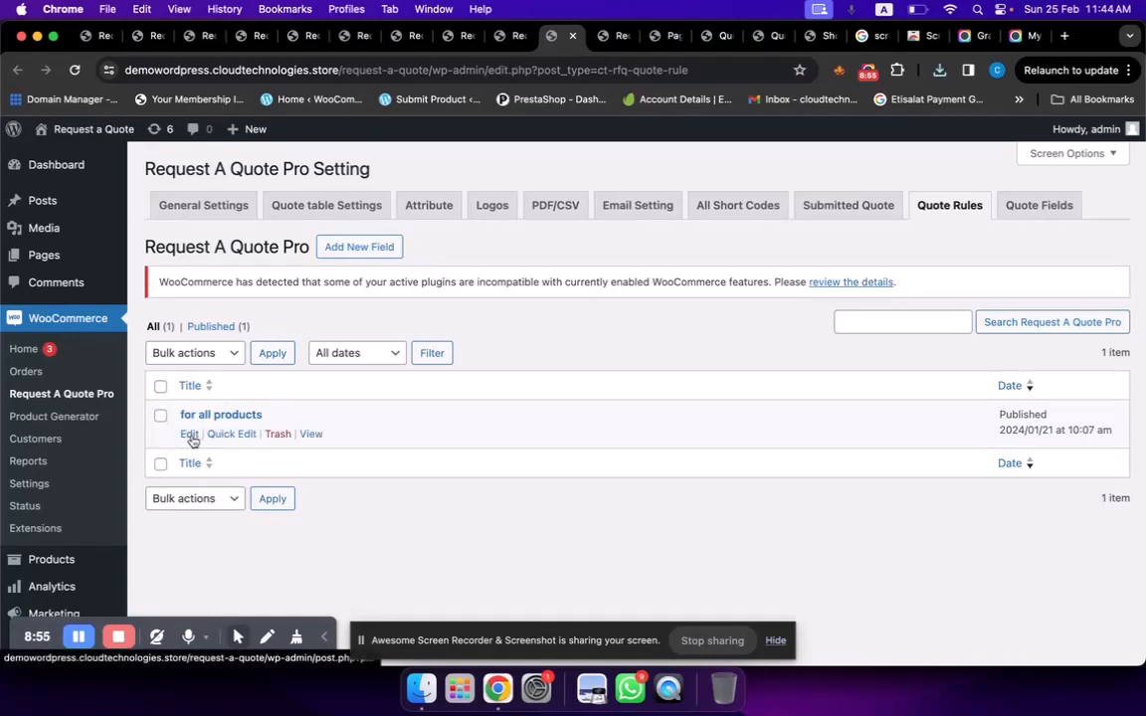
pyautogui.click(189, 435)
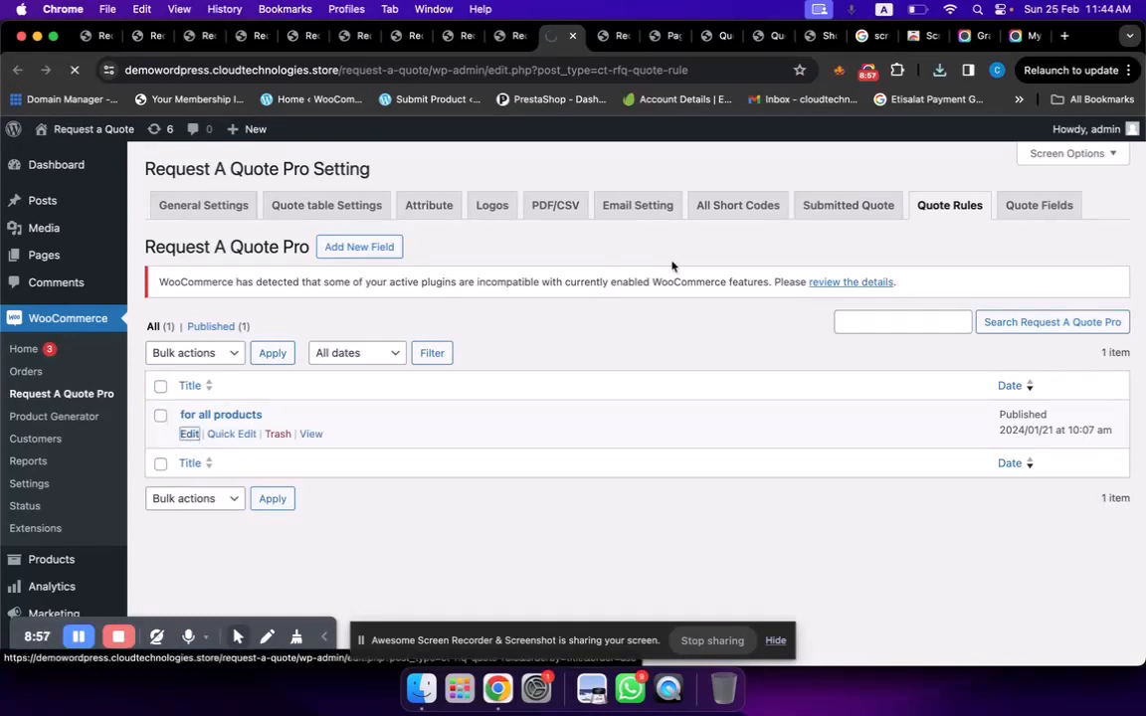
# Step: Review the rule's Restrictions by product, category, tag, country, customer and role, and check the product selector
pyautogui.scroll(-4, 619, 319)
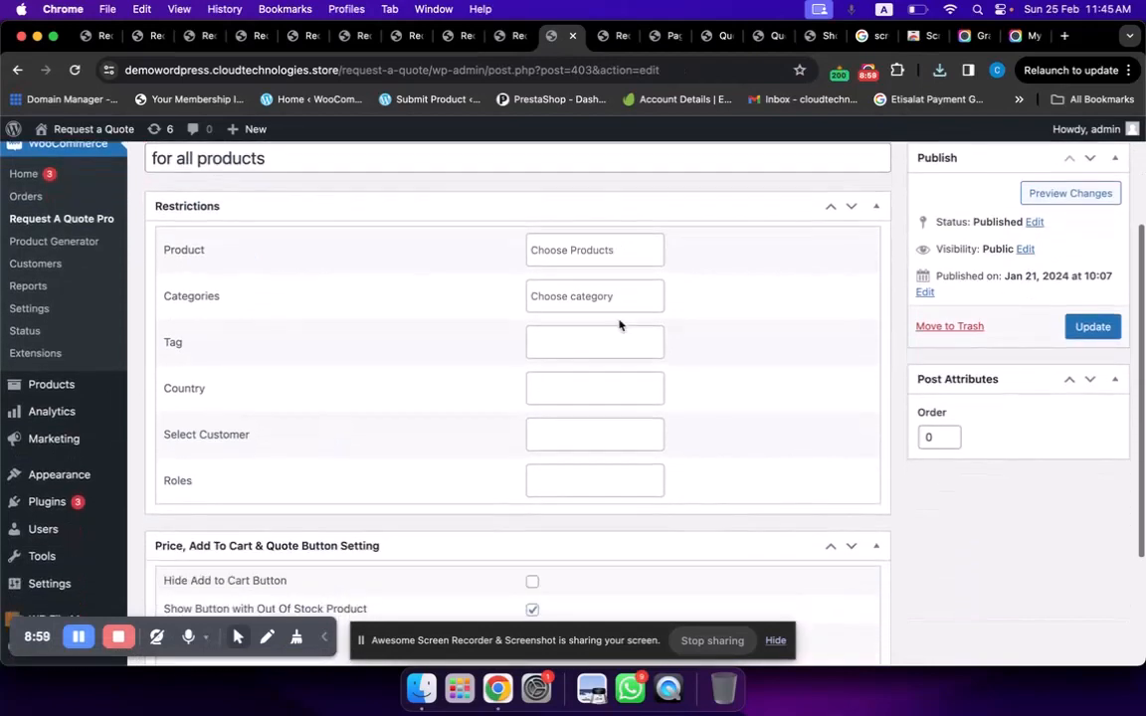
pyautogui.scroll(1, 531, 357)
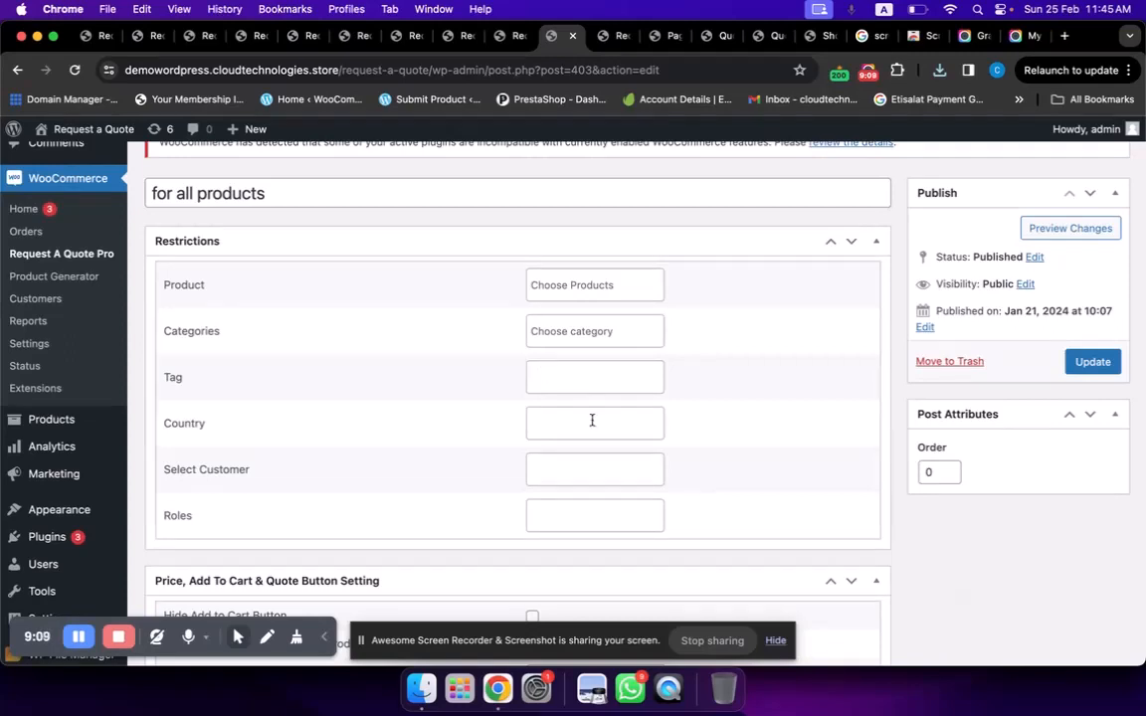
pyautogui.scroll(-5, 851, 453)
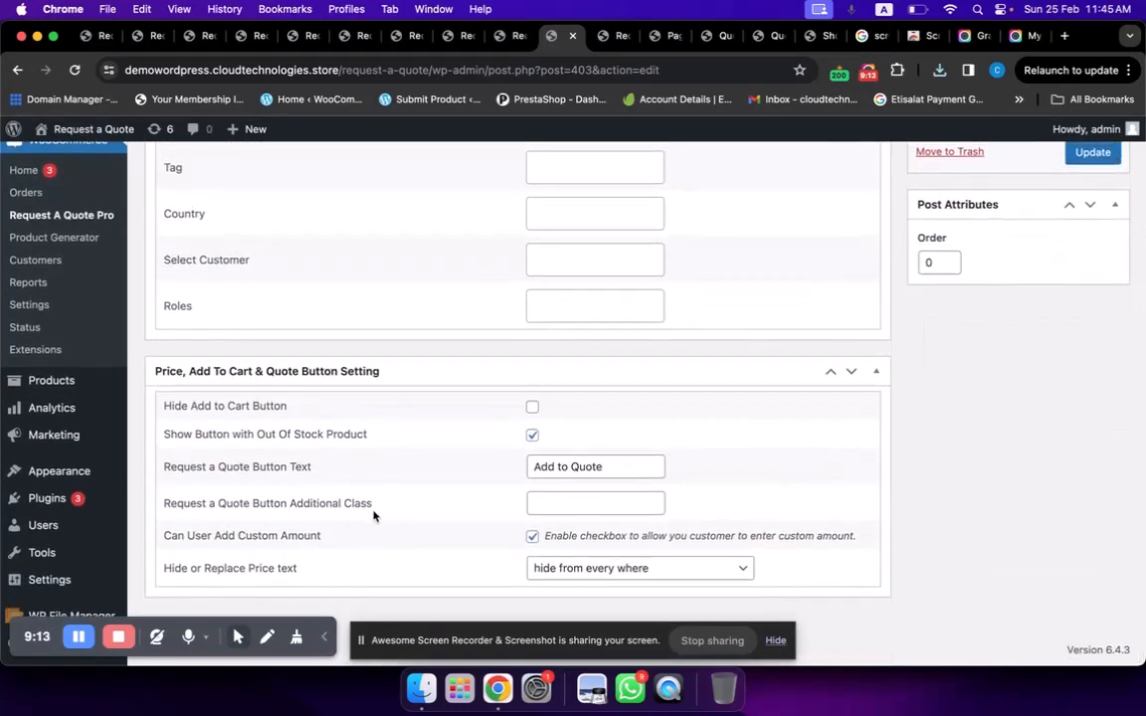
pyautogui.scroll(3, 603, 361)
pyautogui.scroll(1, 604, 361)
pyautogui.click(613, 252)
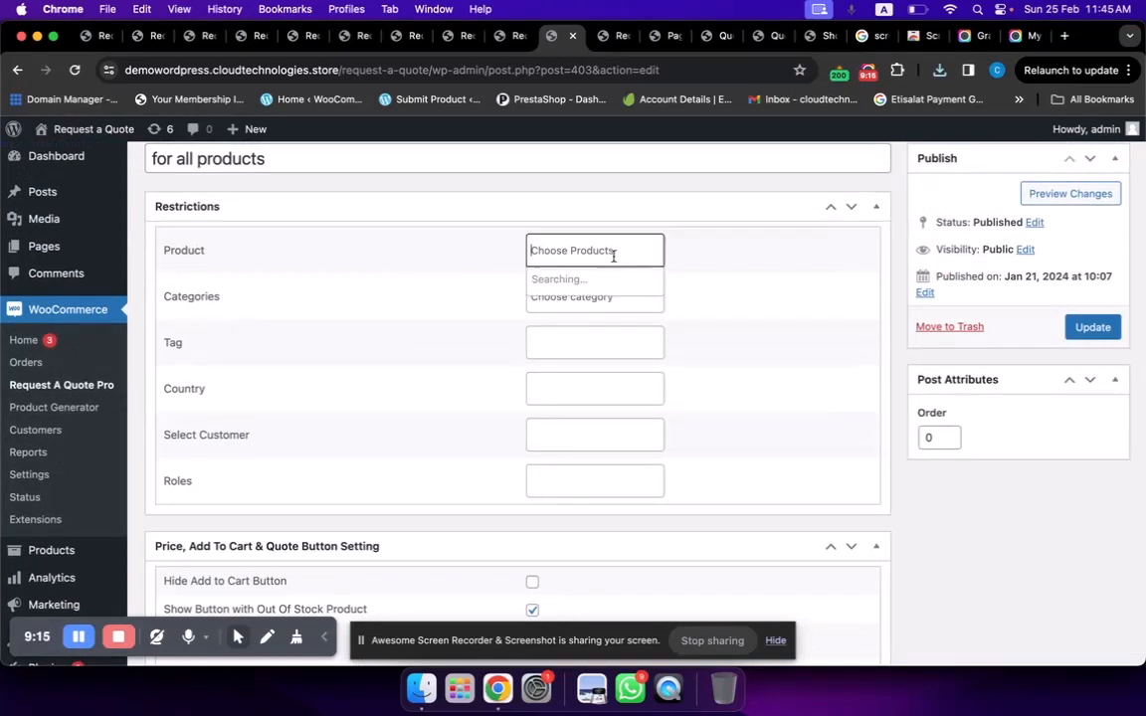
pyautogui.click(429, 301)
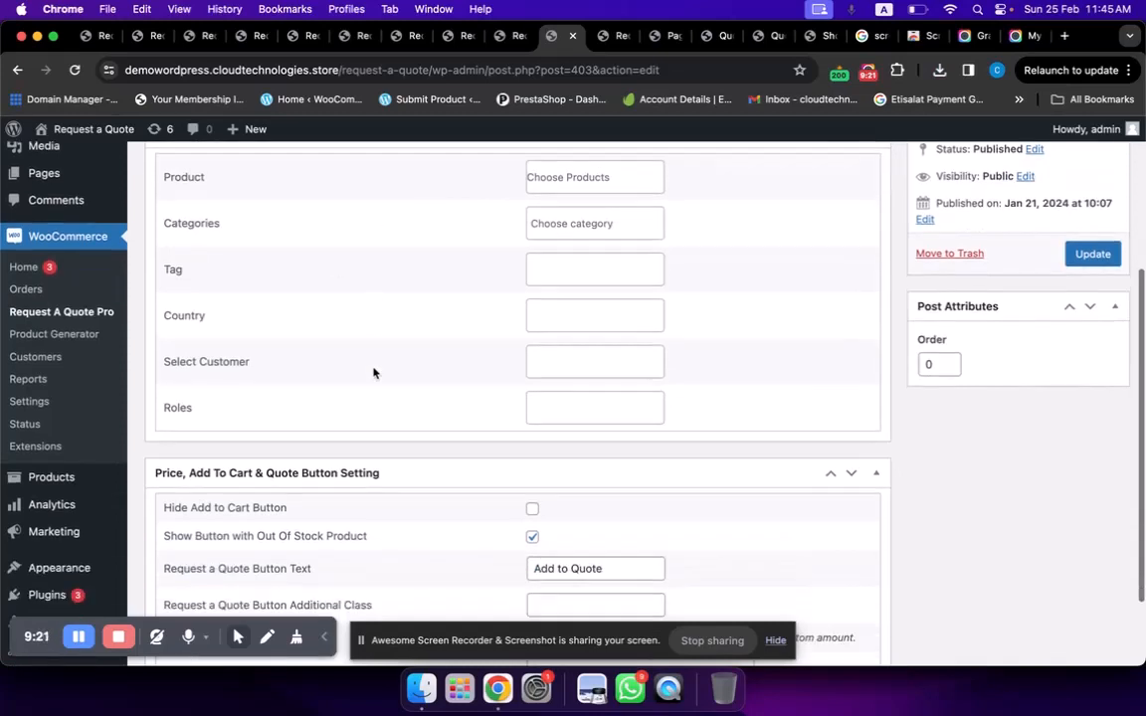
# Step: Review the rule's Price, Add To Cart & Quote Button Setting, including the choices for Hide or Replace Price text
pyautogui.scroll(-2, 373, 373)
pyautogui.scroll(-2, 340, 398)
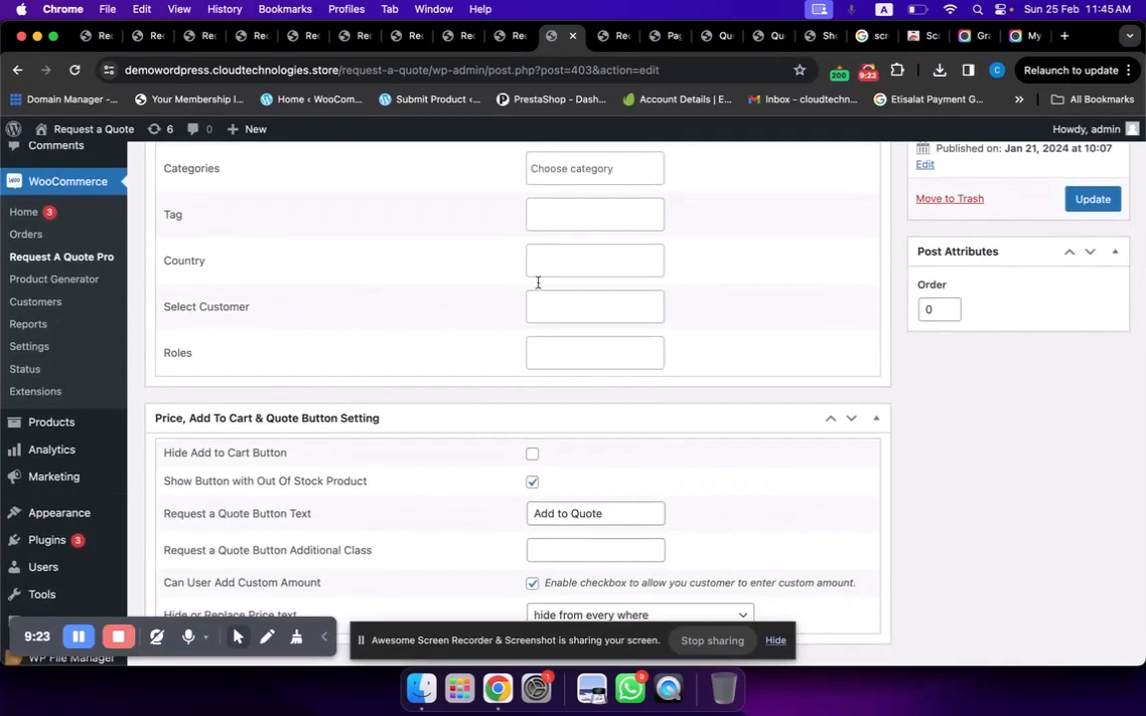
pyautogui.scroll(-2, 706, 390)
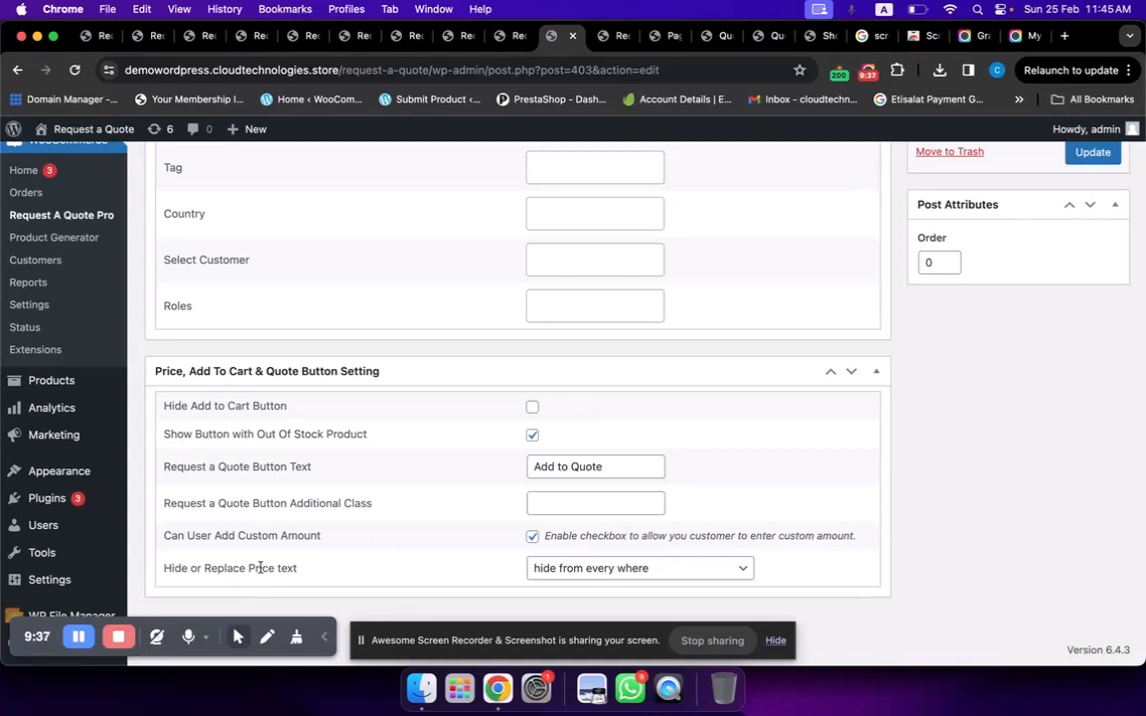
pyautogui.click(694, 569)
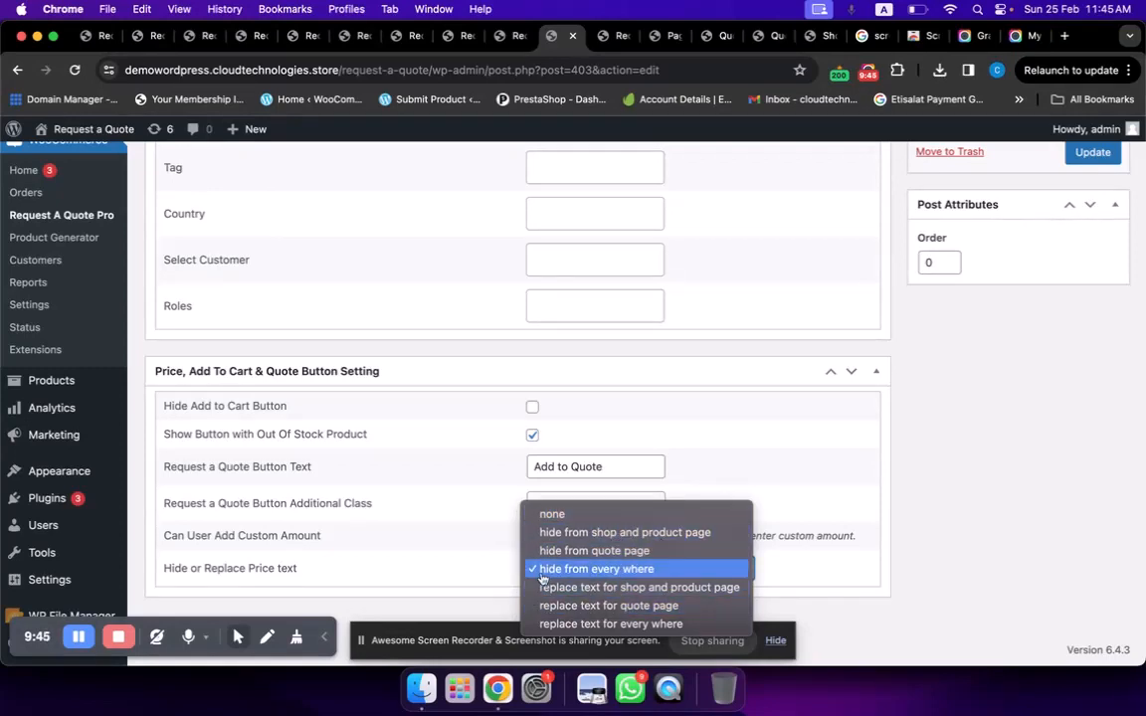
pyautogui.click(474, 501)
pyautogui.scroll(1, 806, 366)
pyautogui.scroll(5, 806, 366)
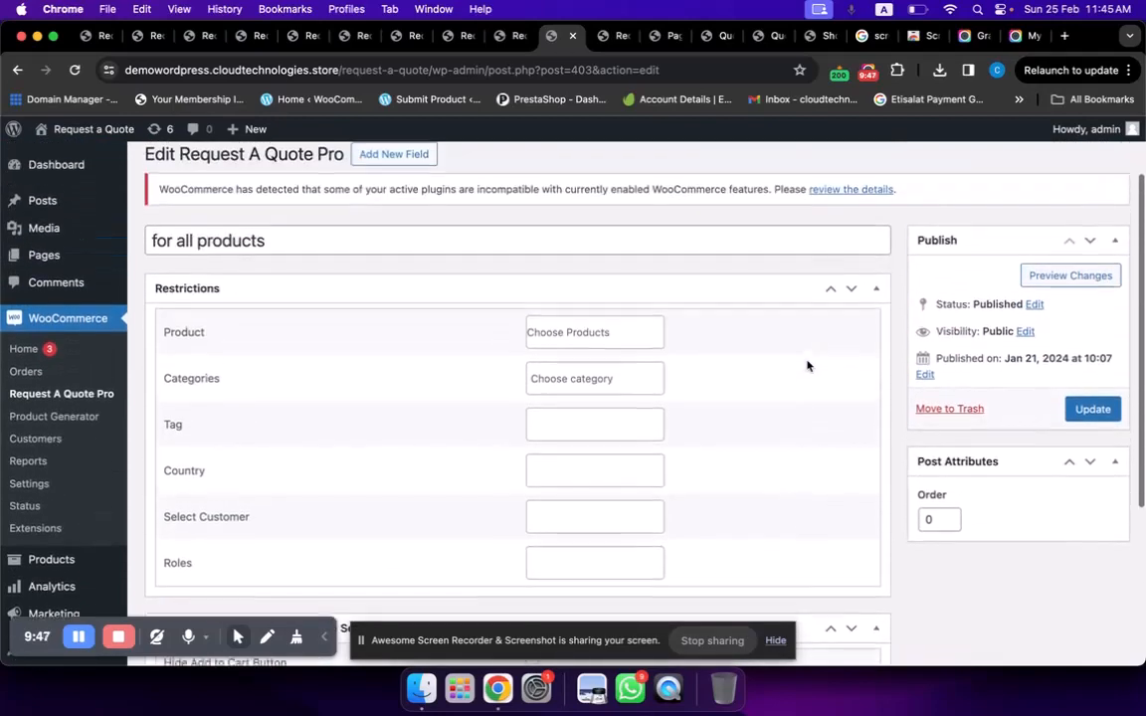
# Step: Switch to the Quote Fields list and look through all its fields, types and display settings
pyautogui.click(602, 36)
pyautogui.scroll(-1, 522, 366)
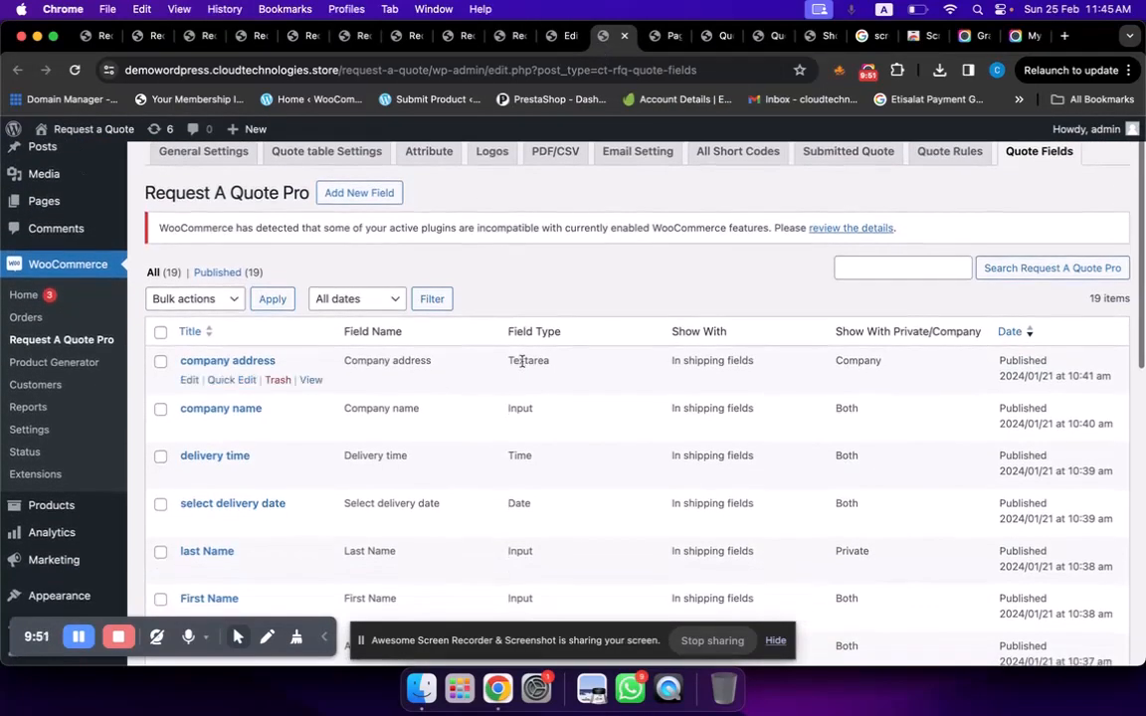
pyautogui.scroll(1, 517, 258)
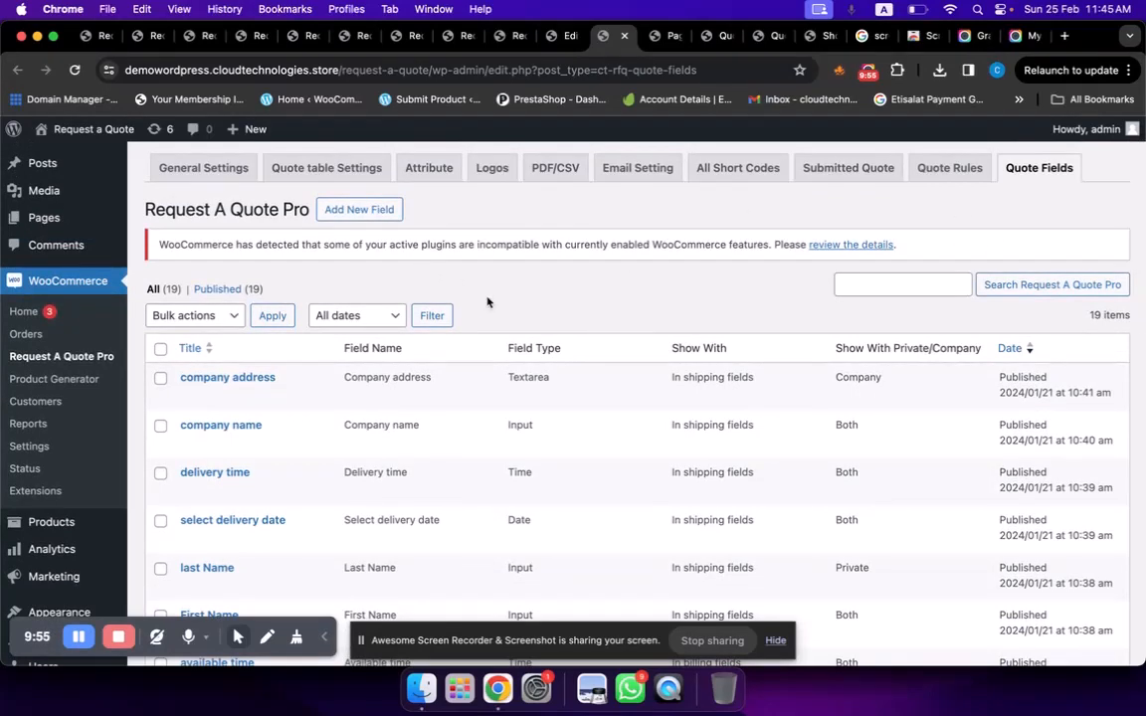
pyautogui.scroll(-5, 500, 306)
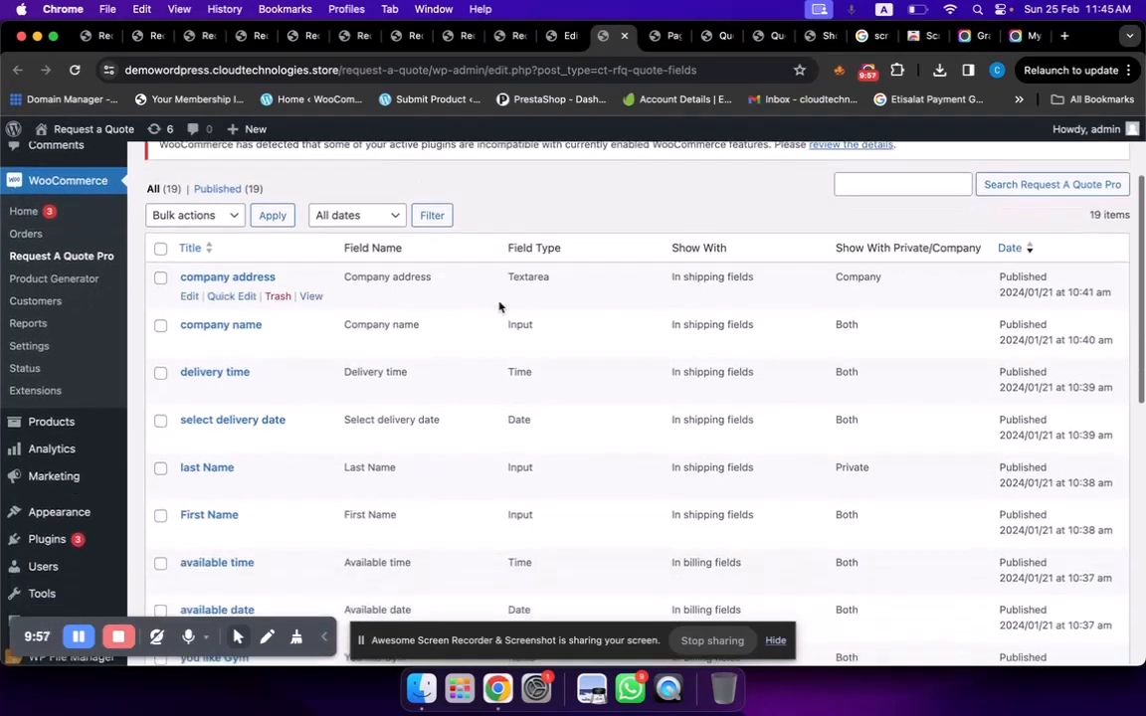
pyautogui.scroll(-5, 500, 306)
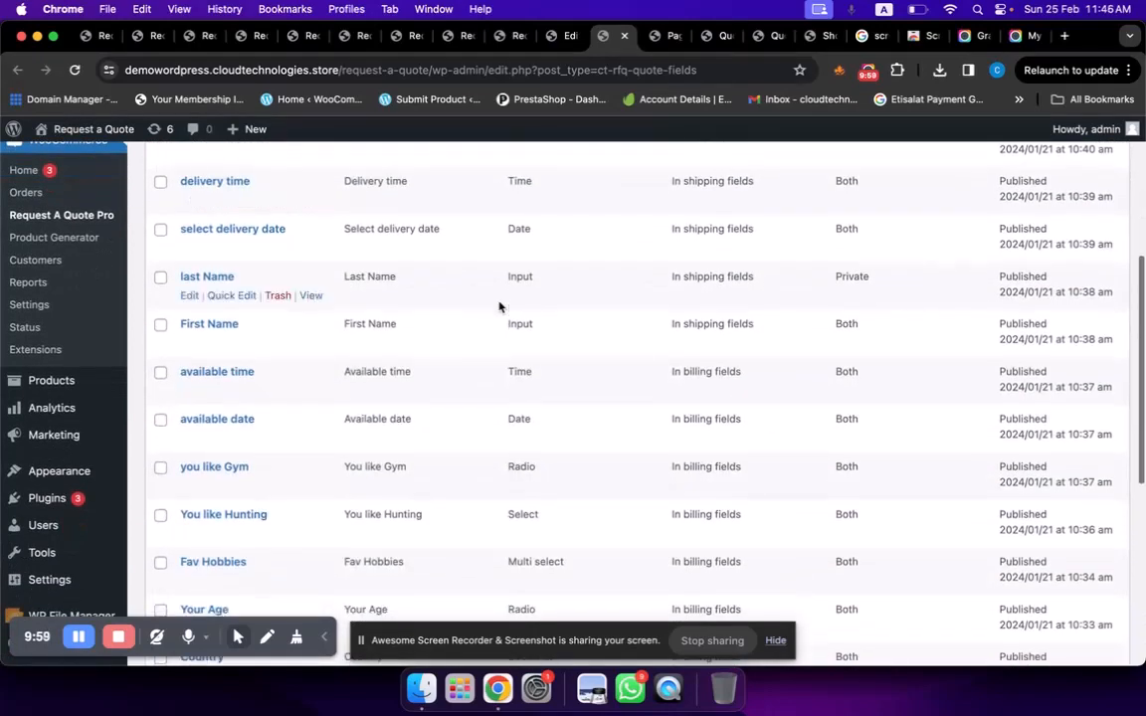
pyautogui.scroll(-10, 500, 306)
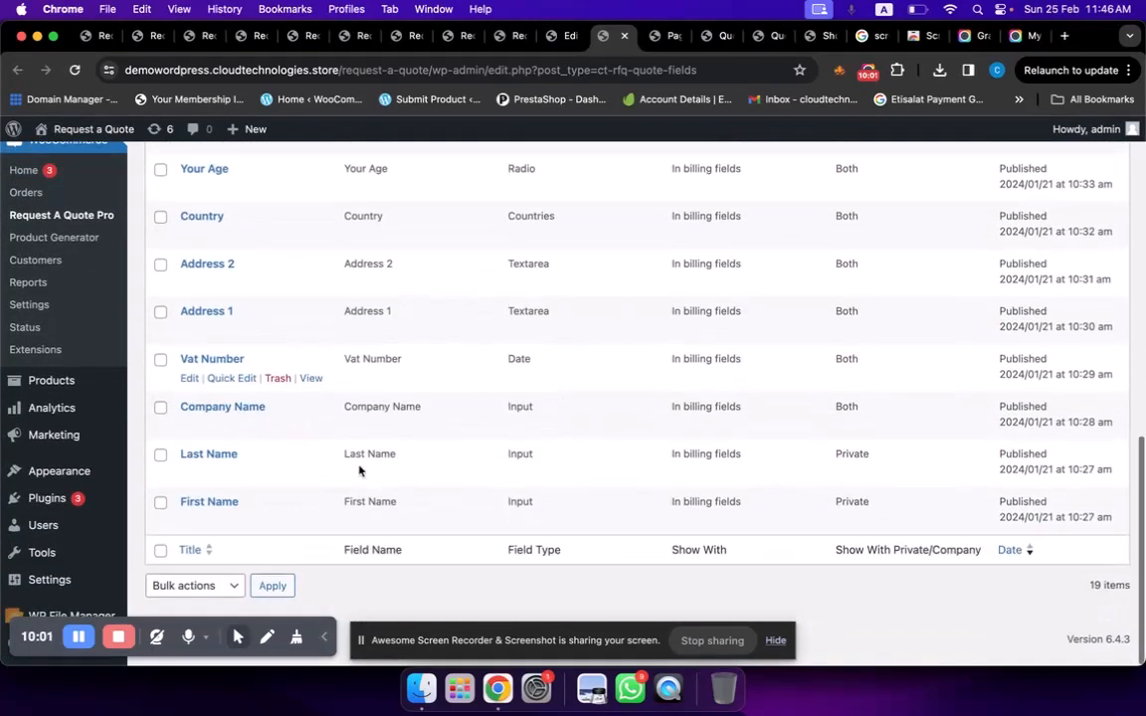
pyautogui.scroll(20, 277, 439)
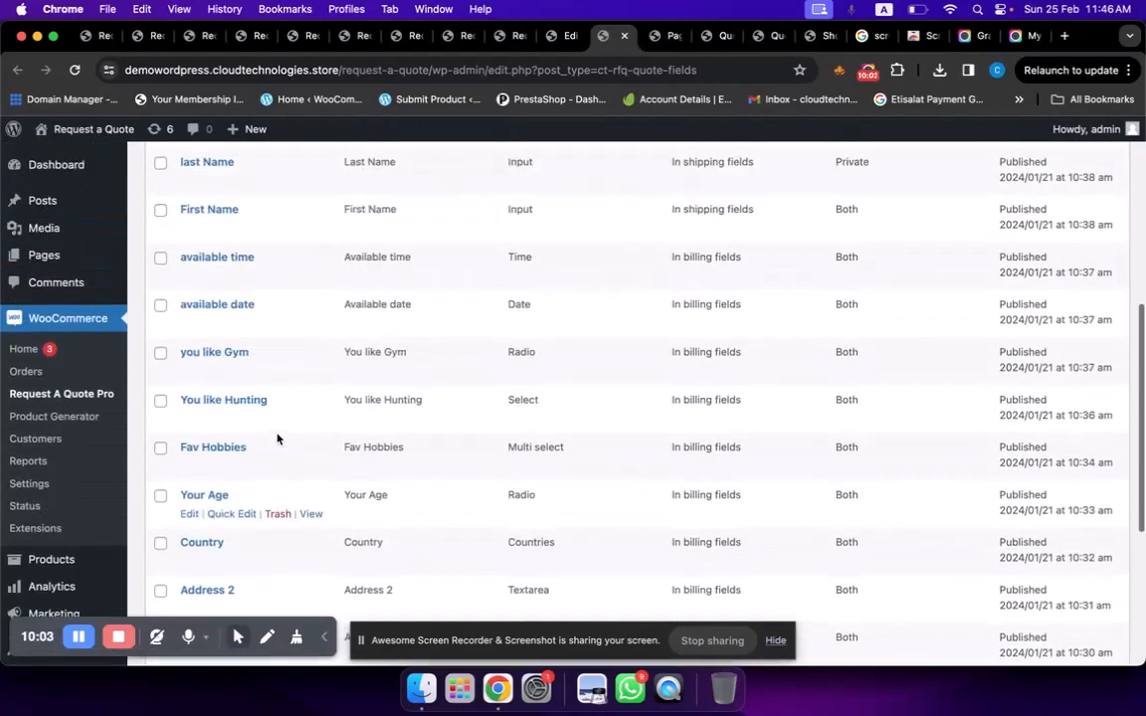
# Step: Start a new quote field and review the selectable options for Field Type without changing it
pyautogui.click(341, 255)
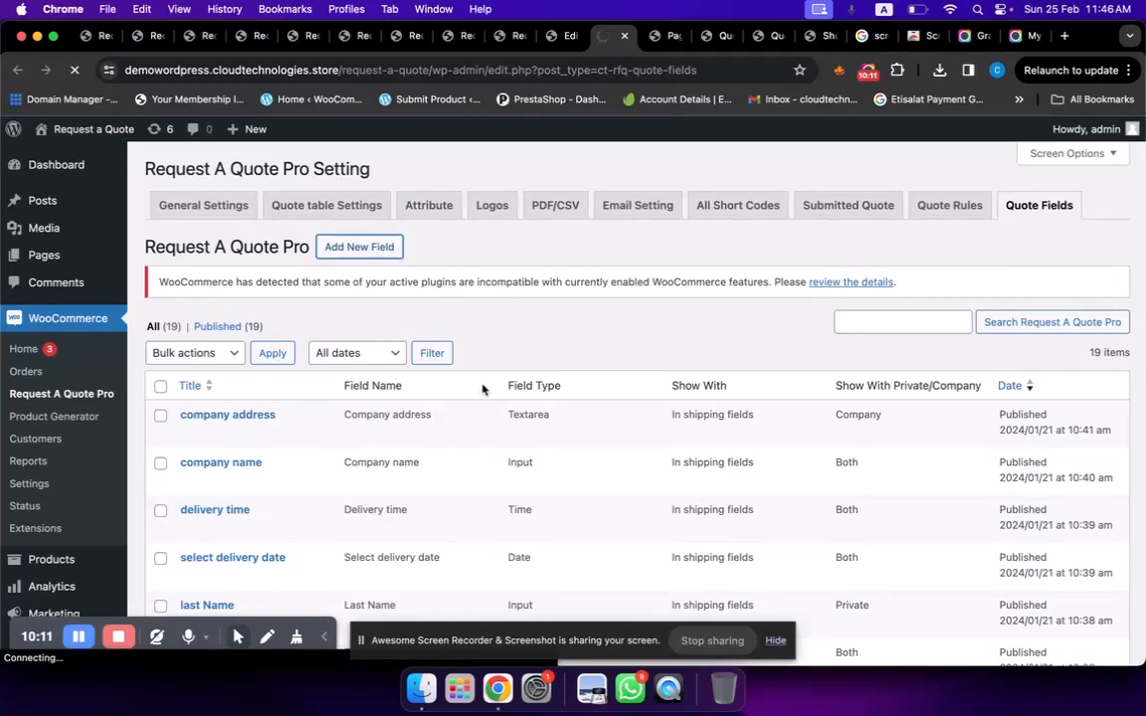
pyautogui.scroll(-3, 483, 388)
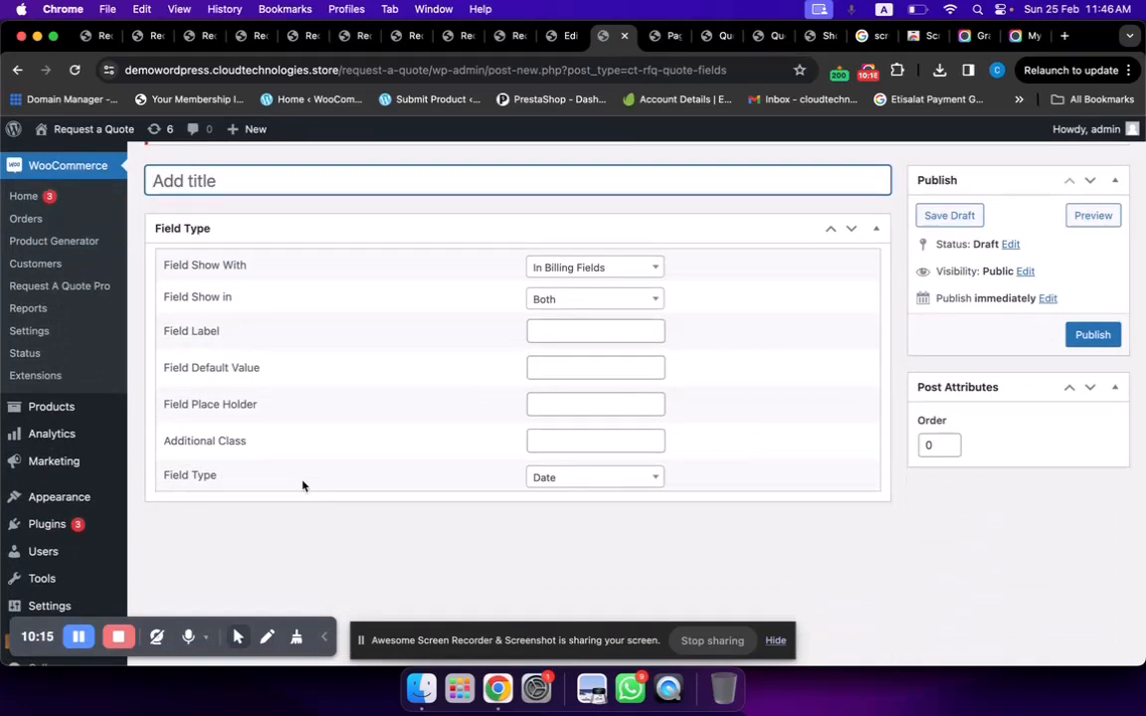
pyautogui.click(617, 479)
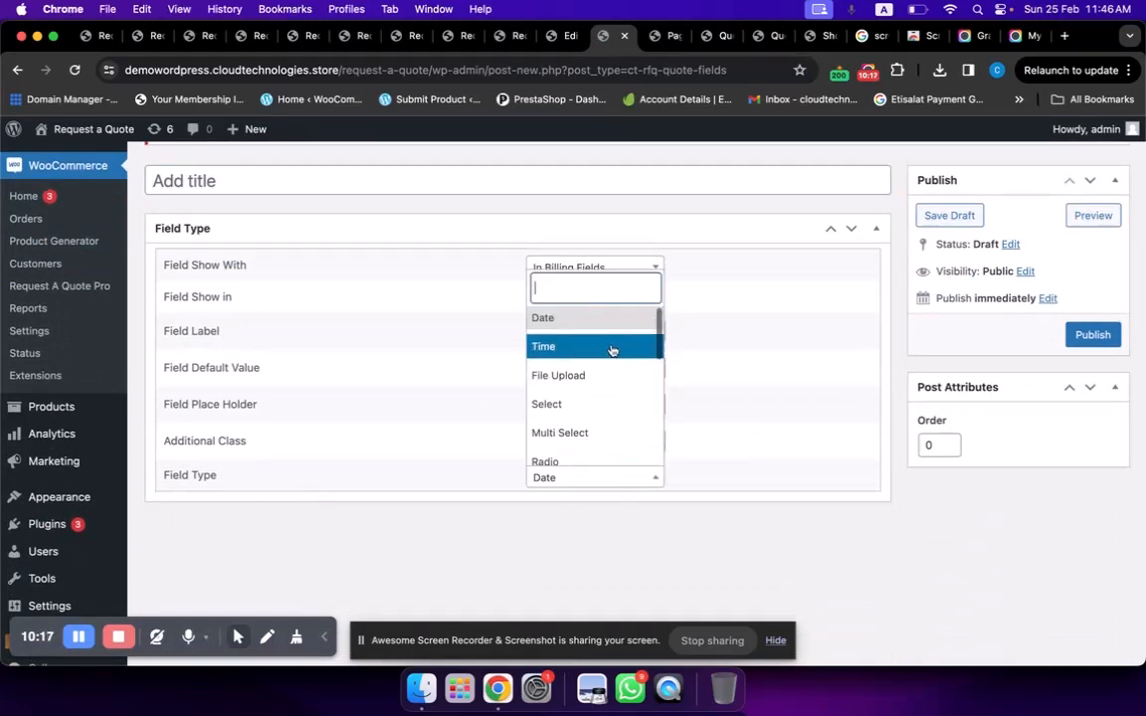
pyautogui.scroll(-5, 612, 350)
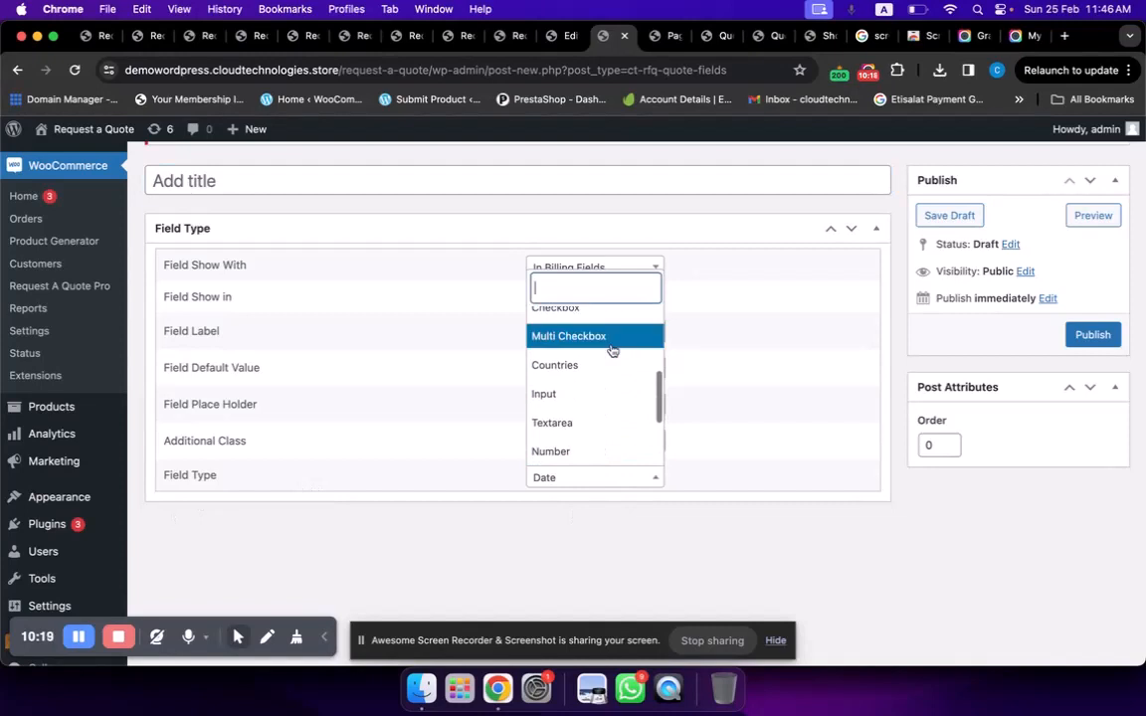
pyautogui.scroll(-3, 612, 350)
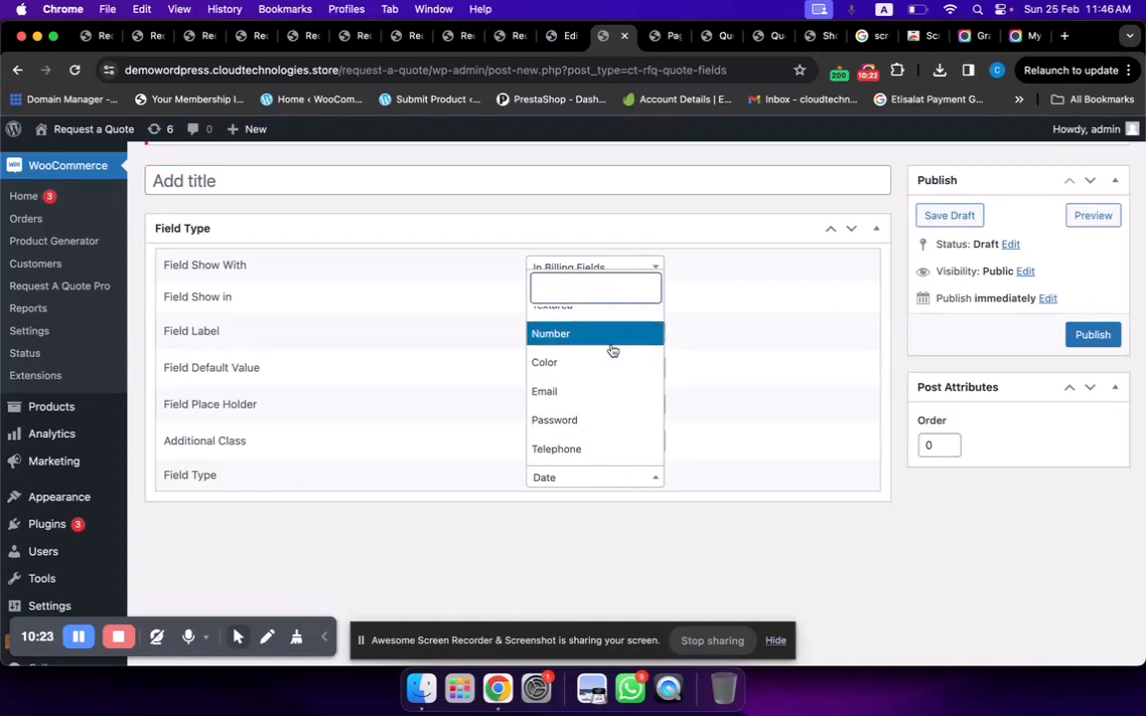
pyautogui.click(463, 569)
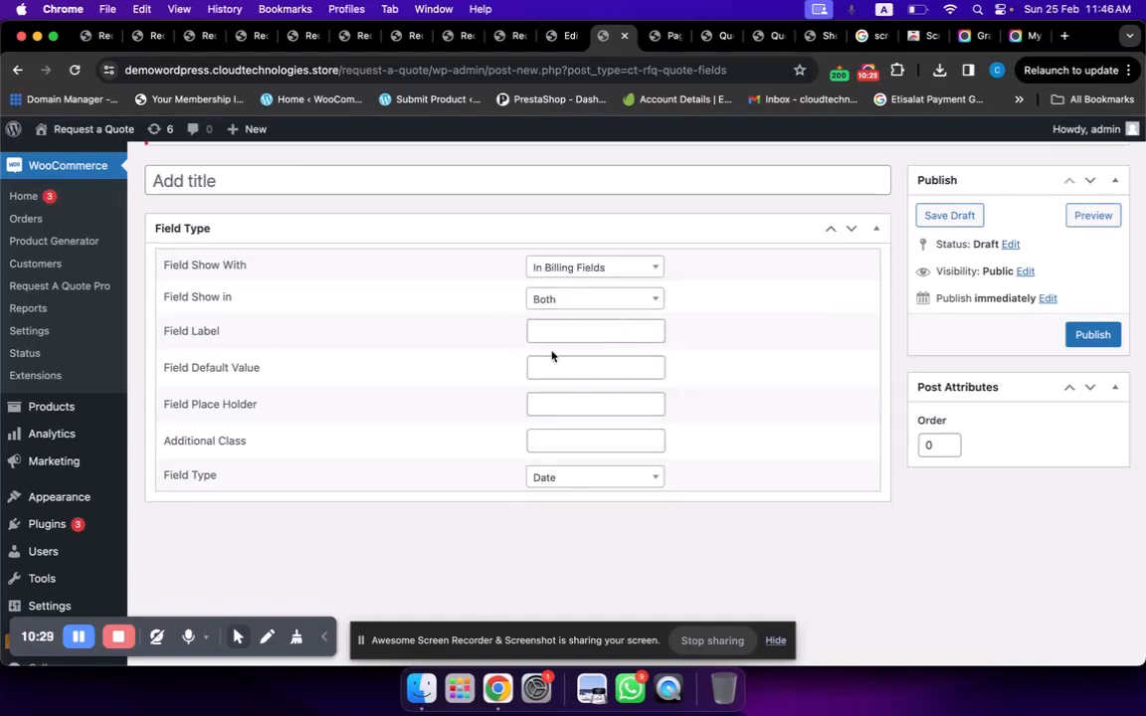
# Step: Review the new field's Additional Class setting and the choices for Field Show With and Field Show in
pyautogui.click(560, 439)
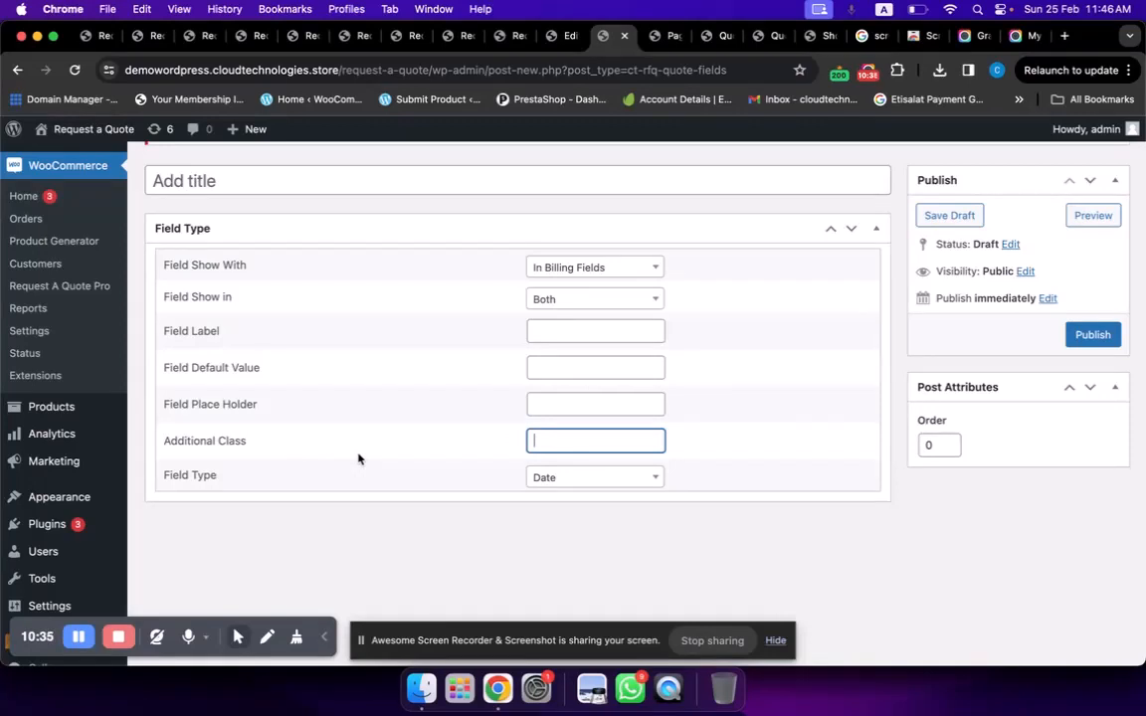
pyautogui.click(592, 269)
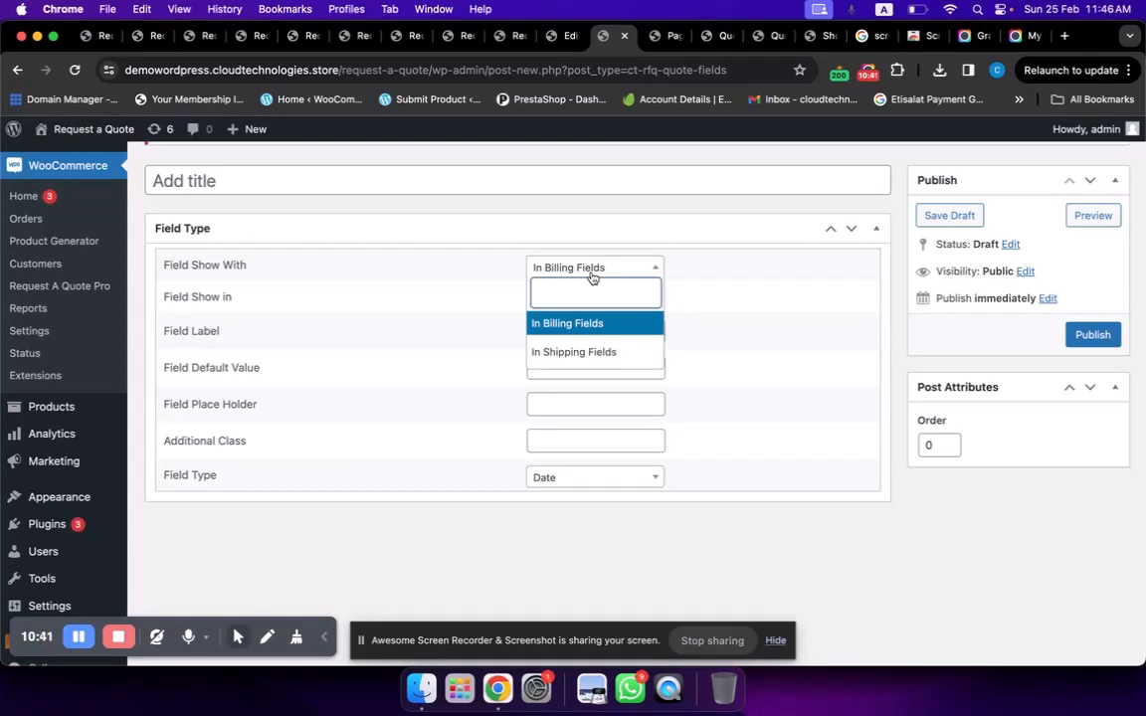
pyautogui.click(766, 290)
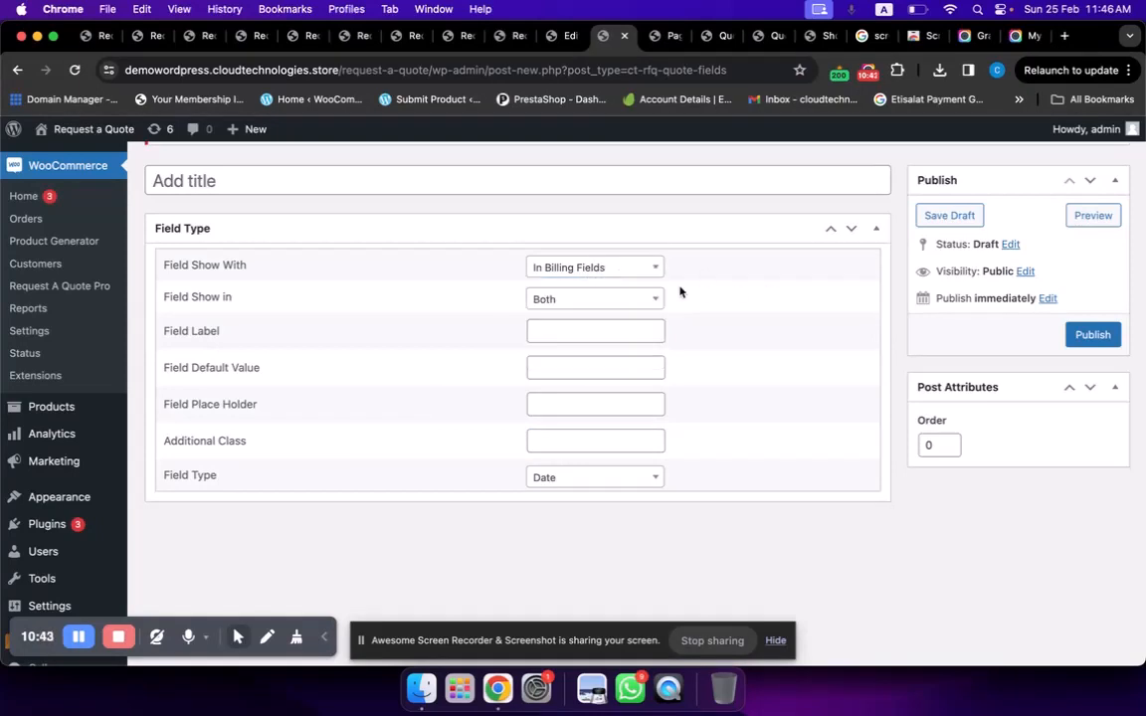
pyautogui.click(588, 300)
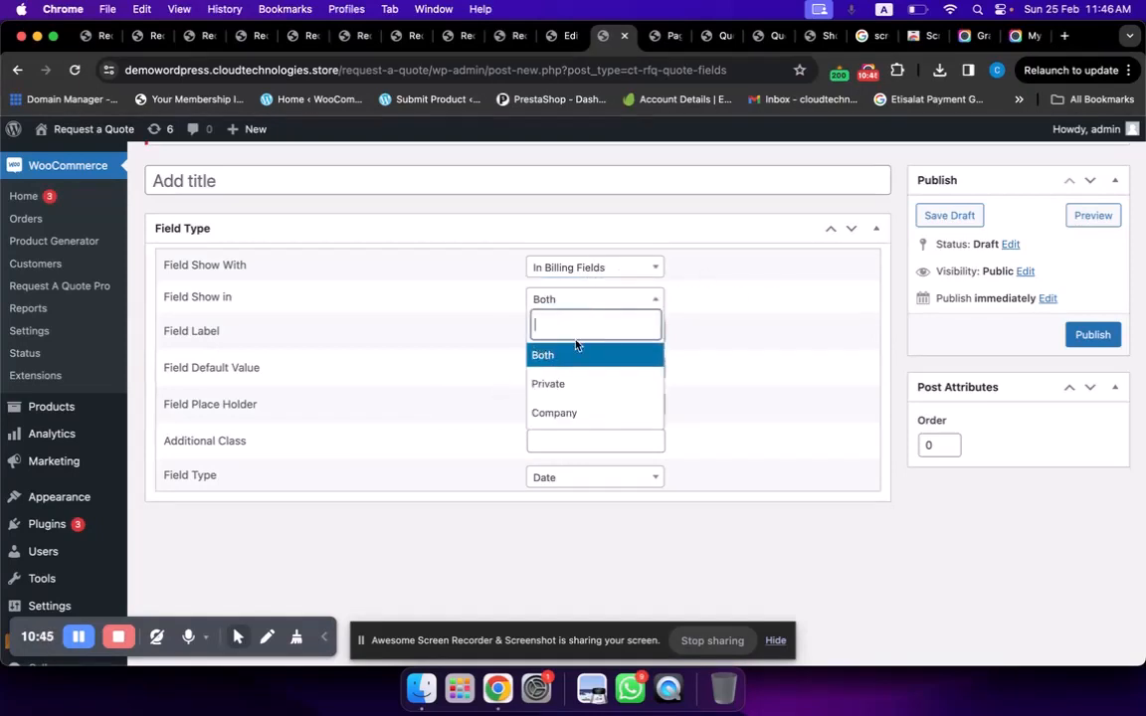
pyautogui.click(787, 285)
pyautogui.scroll(5, 736, 199)
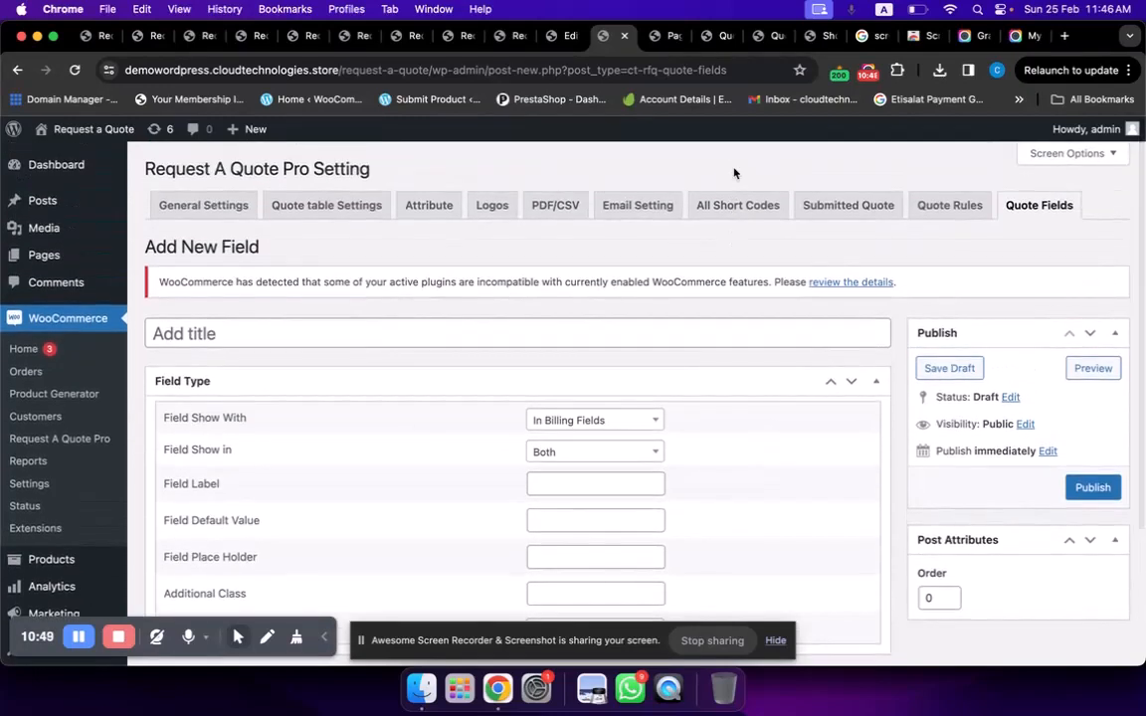
# Step: Switch to the storefront's Quote Table page and look through its listed products, columns, selection boxes and quote options
pyautogui.click(669, 36)
pyautogui.click(718, 36)
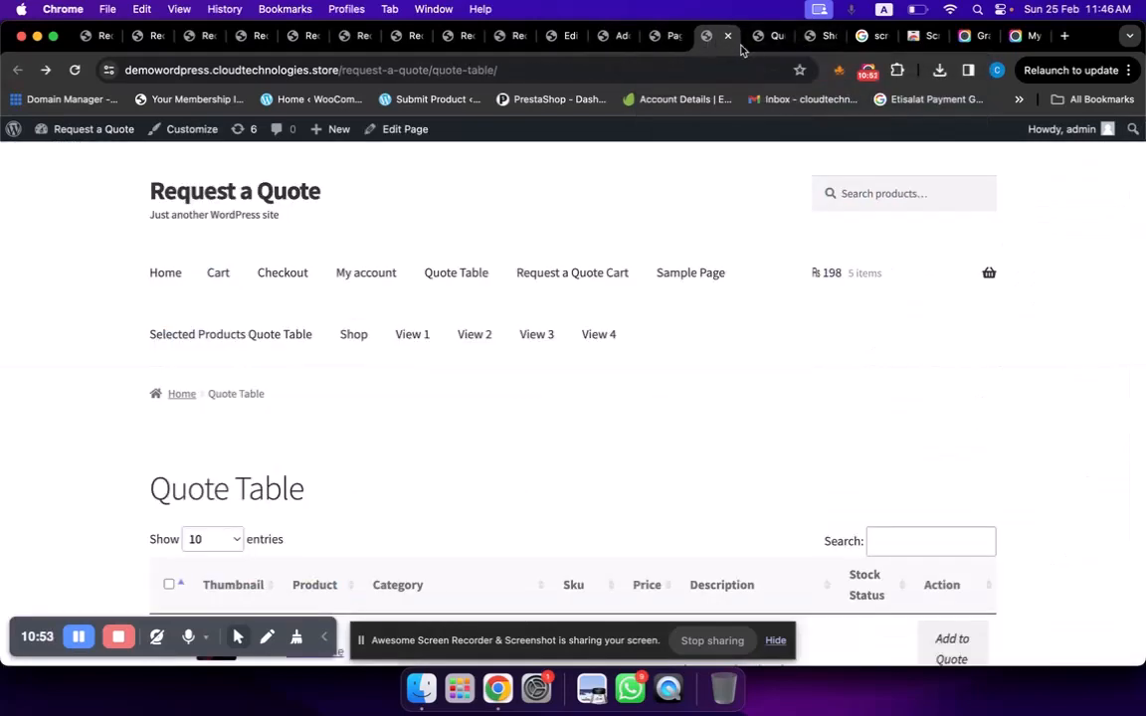
pyautogui.scroll(-3, 626, 317)
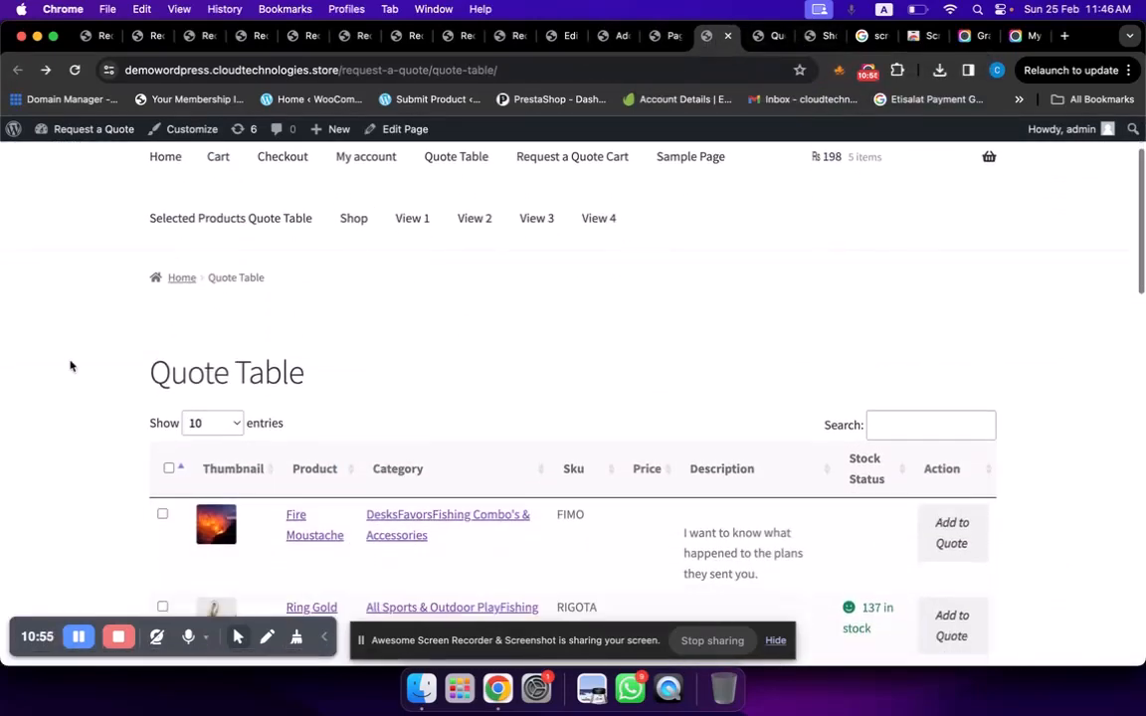
pyautogui.scroll(-2, 70, 364)
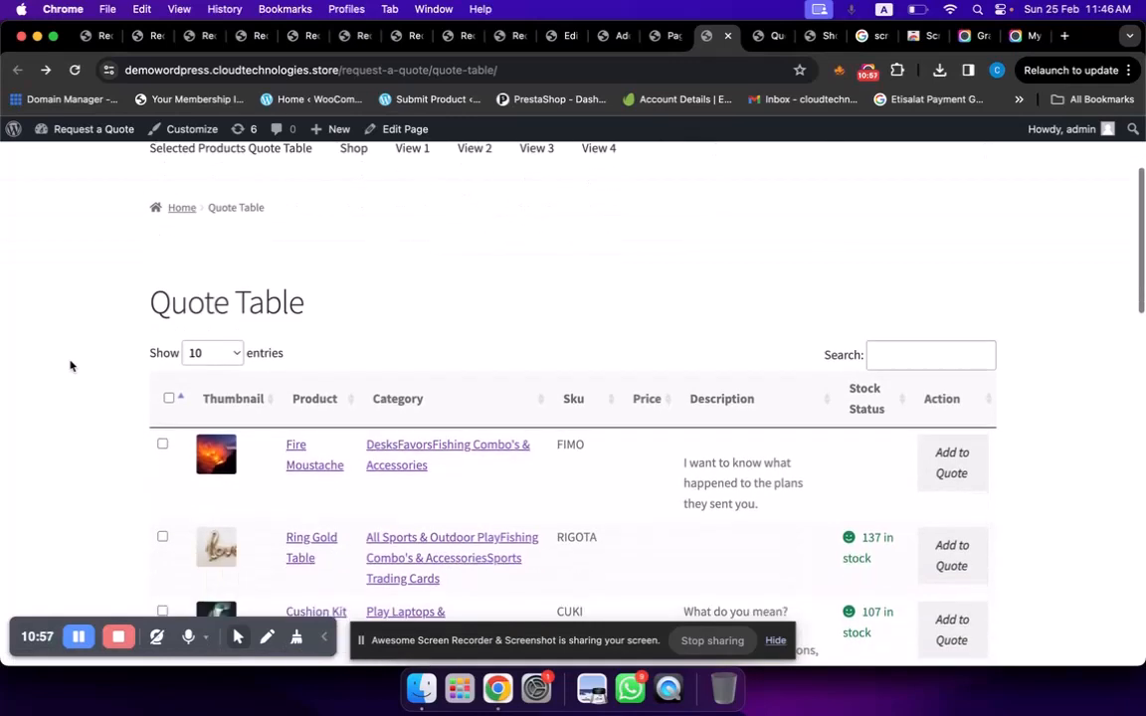
pyautogui.scroll(-3, 71, 353)
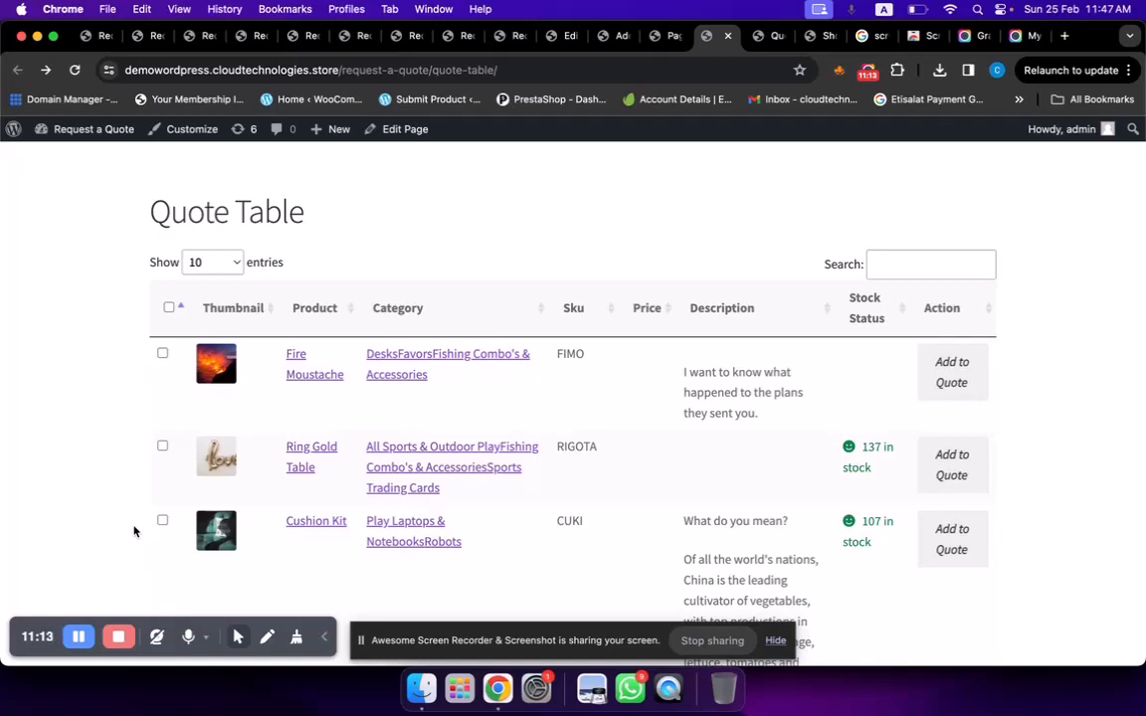
pyautogui.scroll(-5, 140, 514)
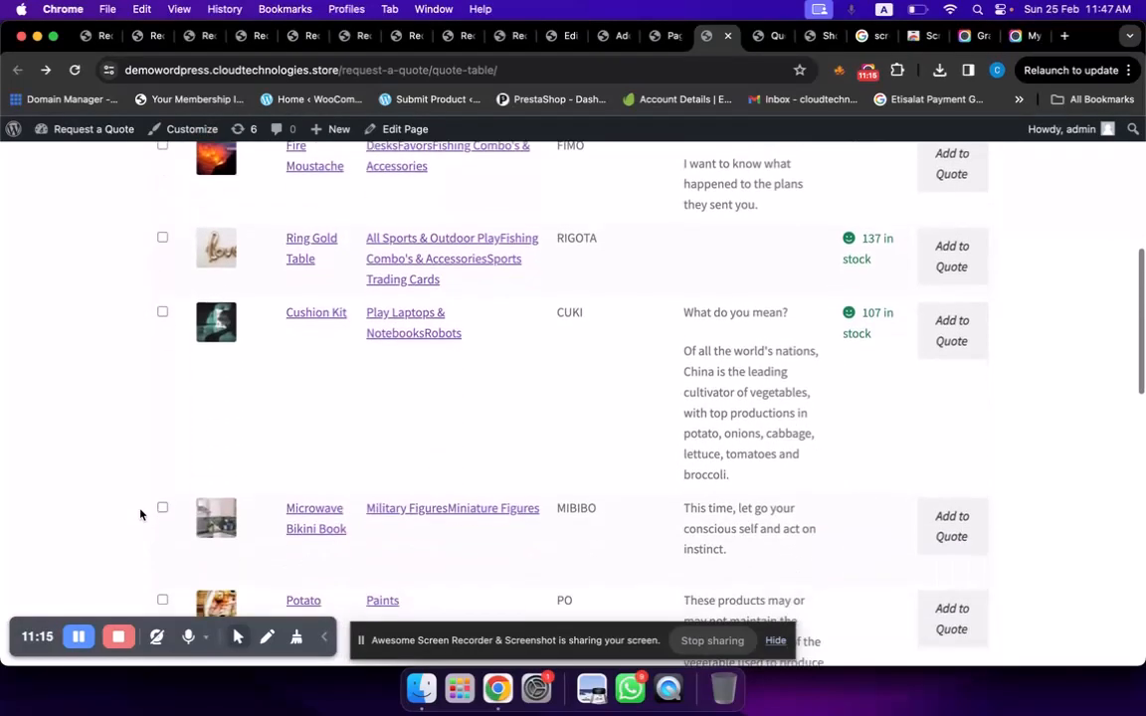
pyautogui.scroll(-10, 140, 514)
pyautogui.scroll(10, 141, 514)
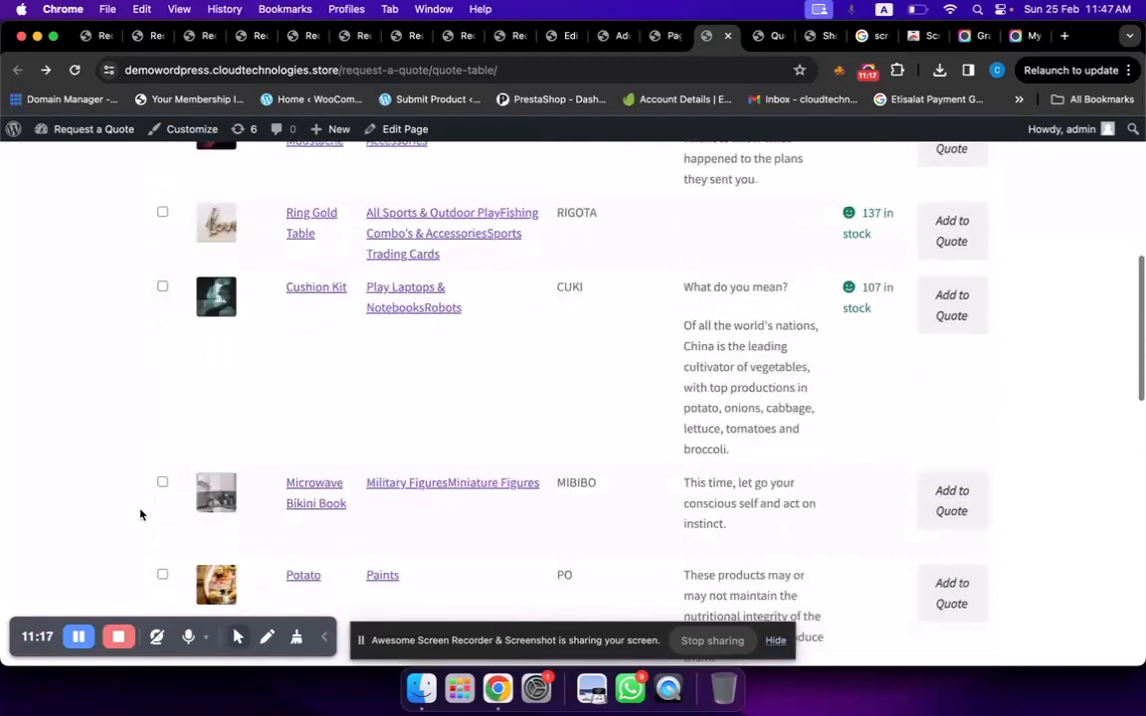
pyautogui.scroll(10, 140, 514)
pyautogui.scroll(-10, 140, 515)
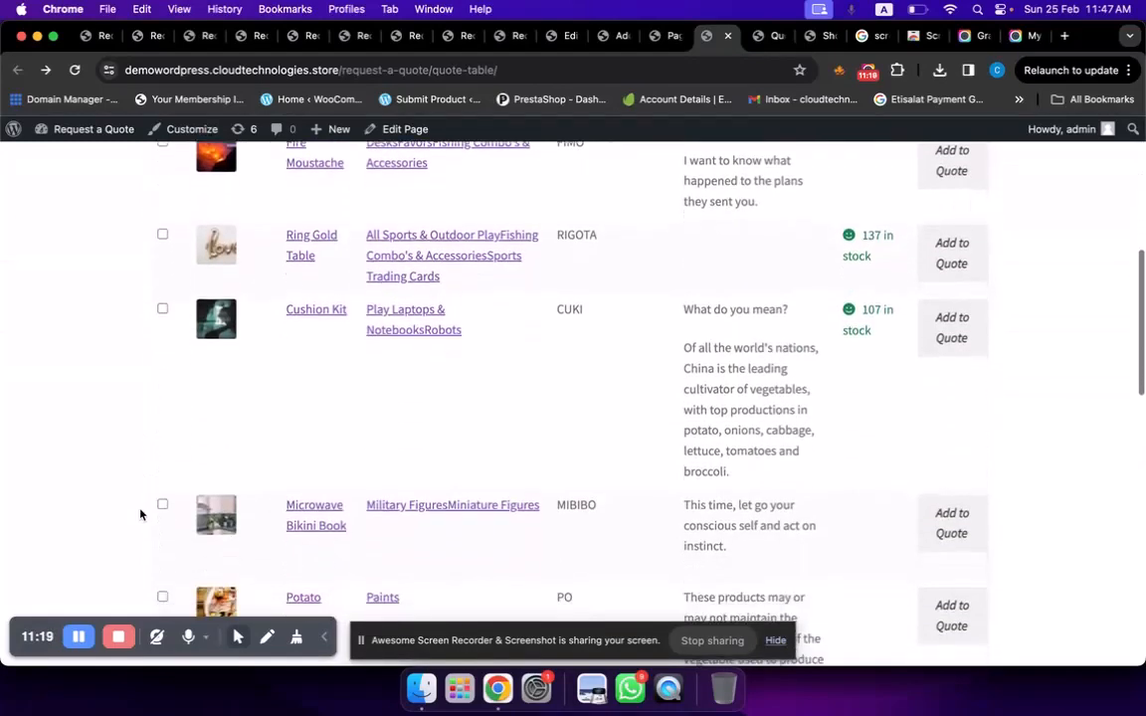
pyautogui.scroll(-15, 140, 514)
pyautogui.scroll(8, 141, 514)
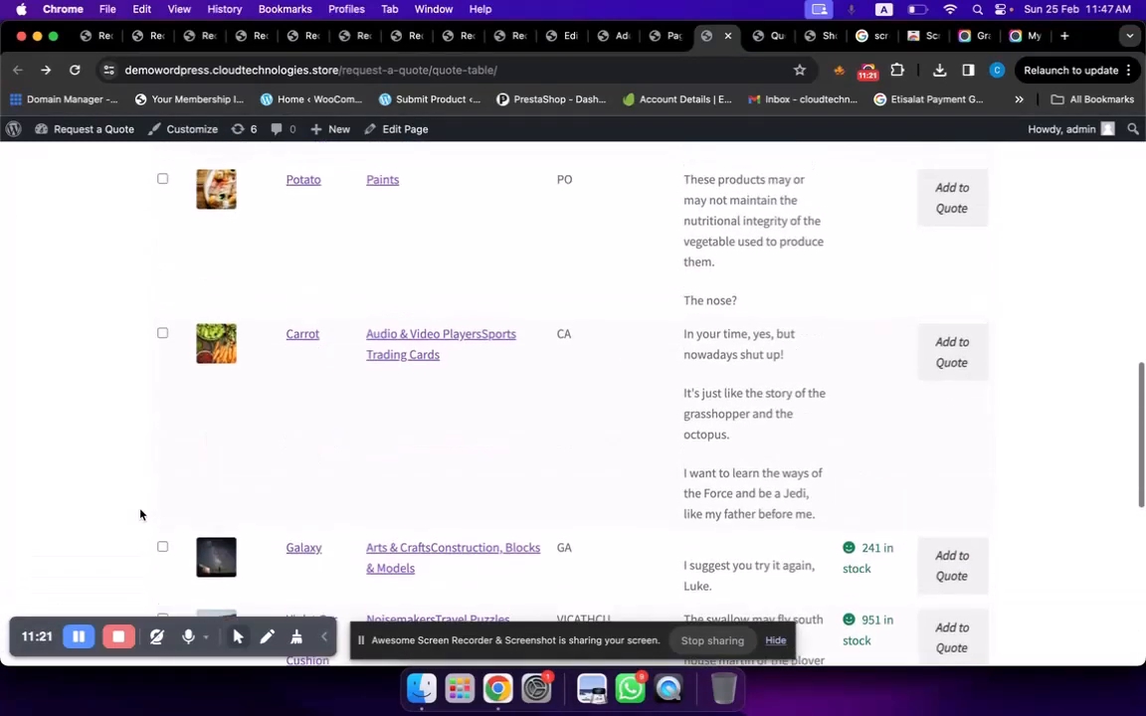
pyautogui.scroll(7, 140, 514)
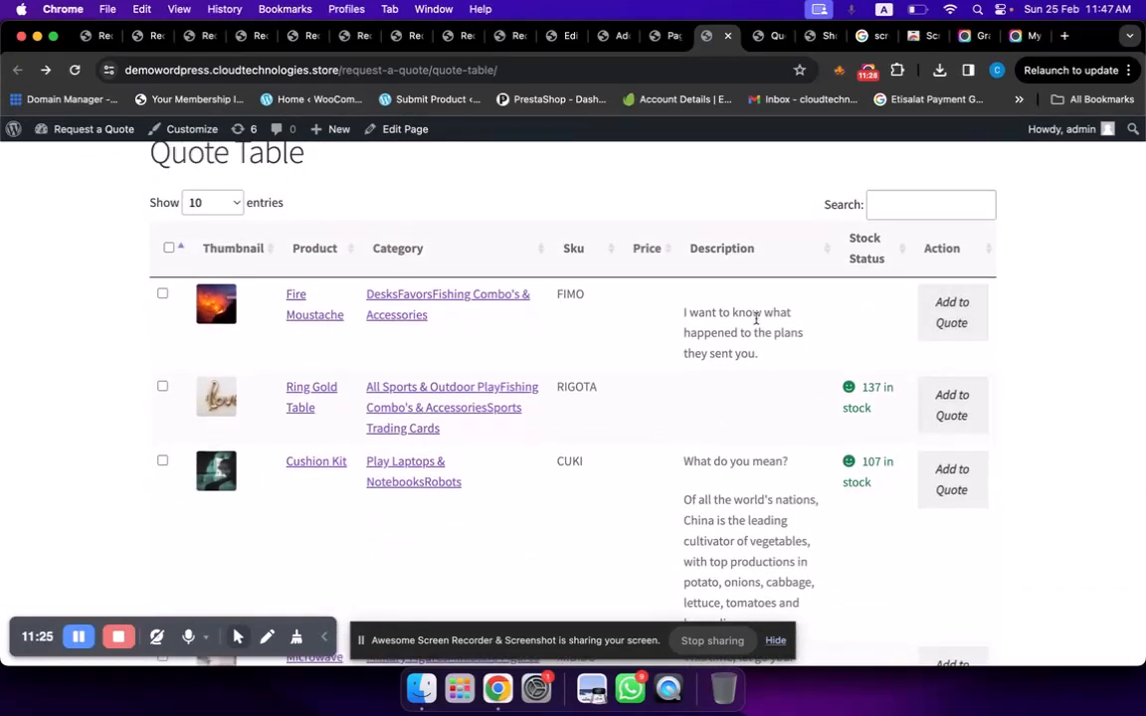
# Step: Add the Fire Moustache product to the quote from the quote table
pyautogui.press('super+r')
pyautogui.scroll(1, 628, 231)
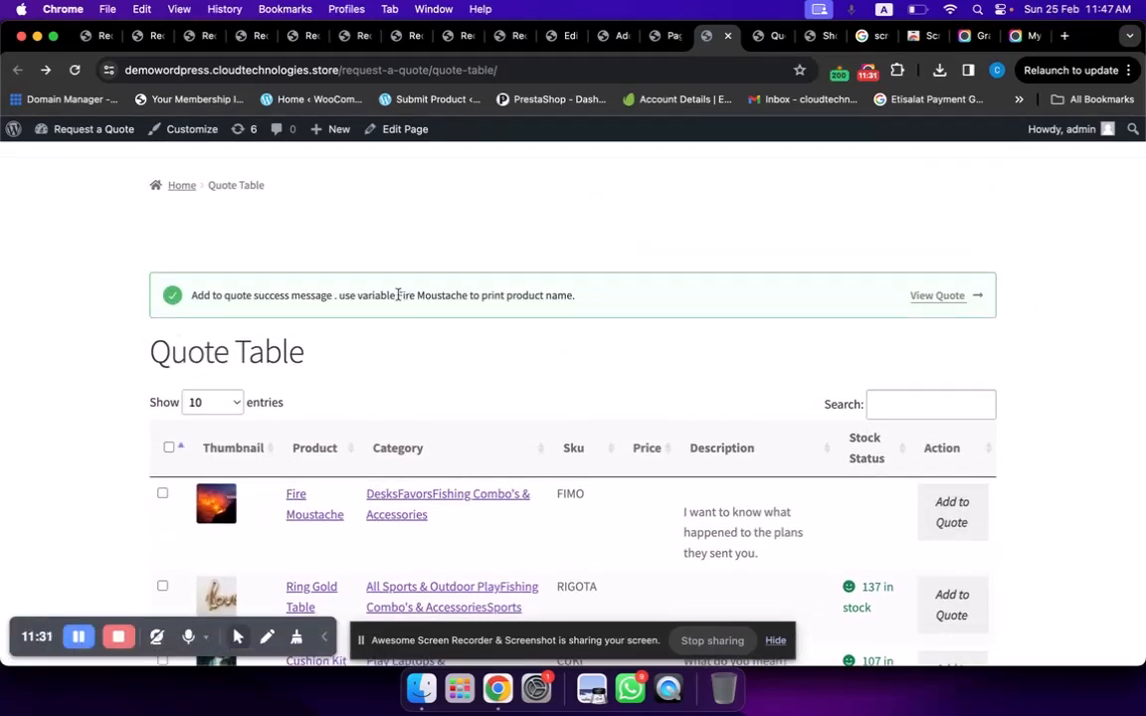
# Step: Select Fire Moustache, Ring Gold Table and Cushion Kit together in the quote table
pyautogui.scroll(-2, 3, 398)
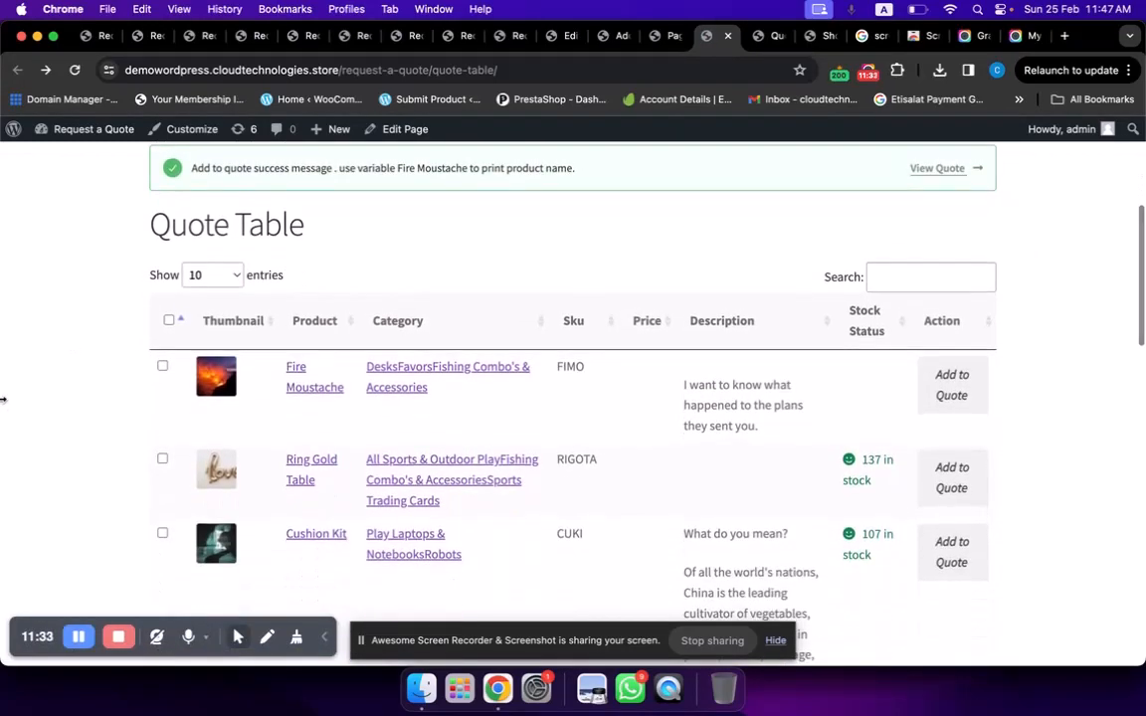
pyautogui.scroll(-3, 70, 427)
pyautogui.click(162, 288)
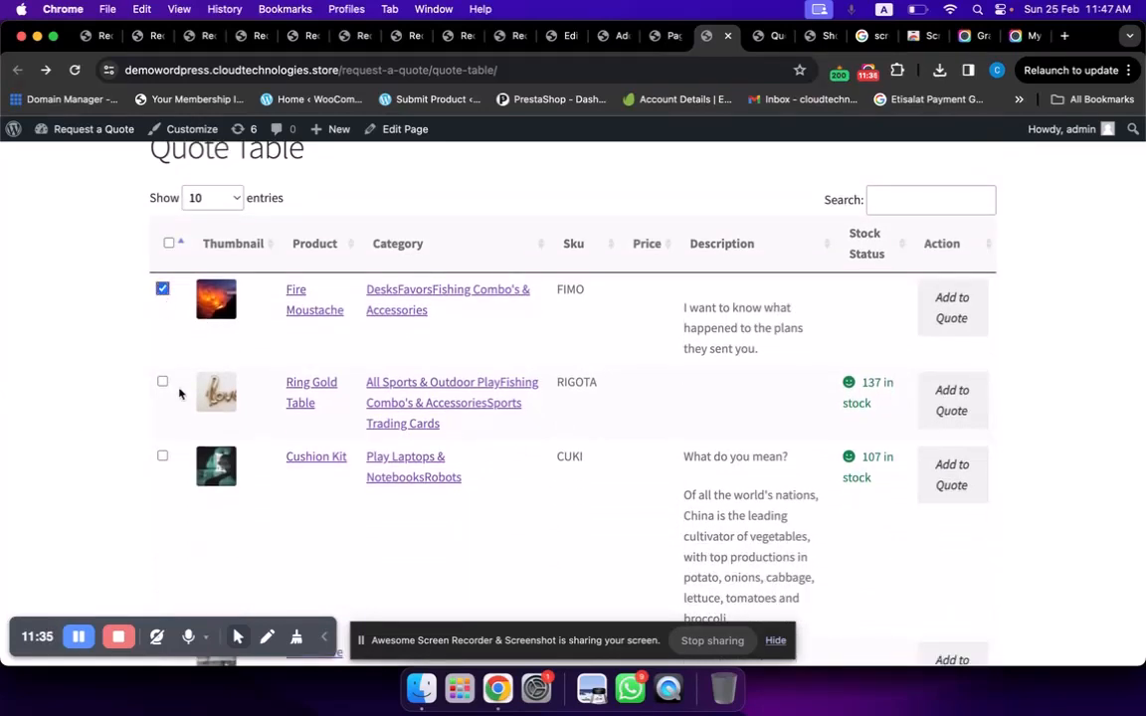
pyautogui.click(163, 382)
pyautogui.click(162, 458)
pyautogui.click(78, 637)
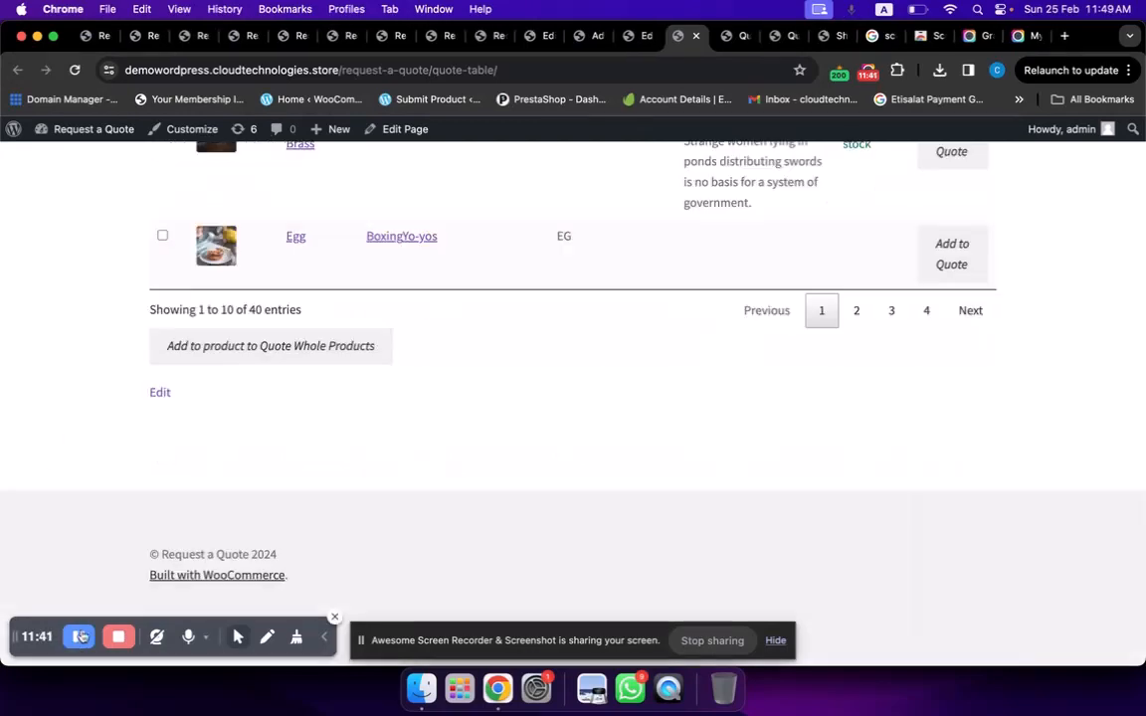
# Step: Select Egg and Gold Apple Brass in the quote table and add both to the quote at once
pyautogui.scroll(2, 524, 283)
pyautogui.scroll(3, 119, 160)
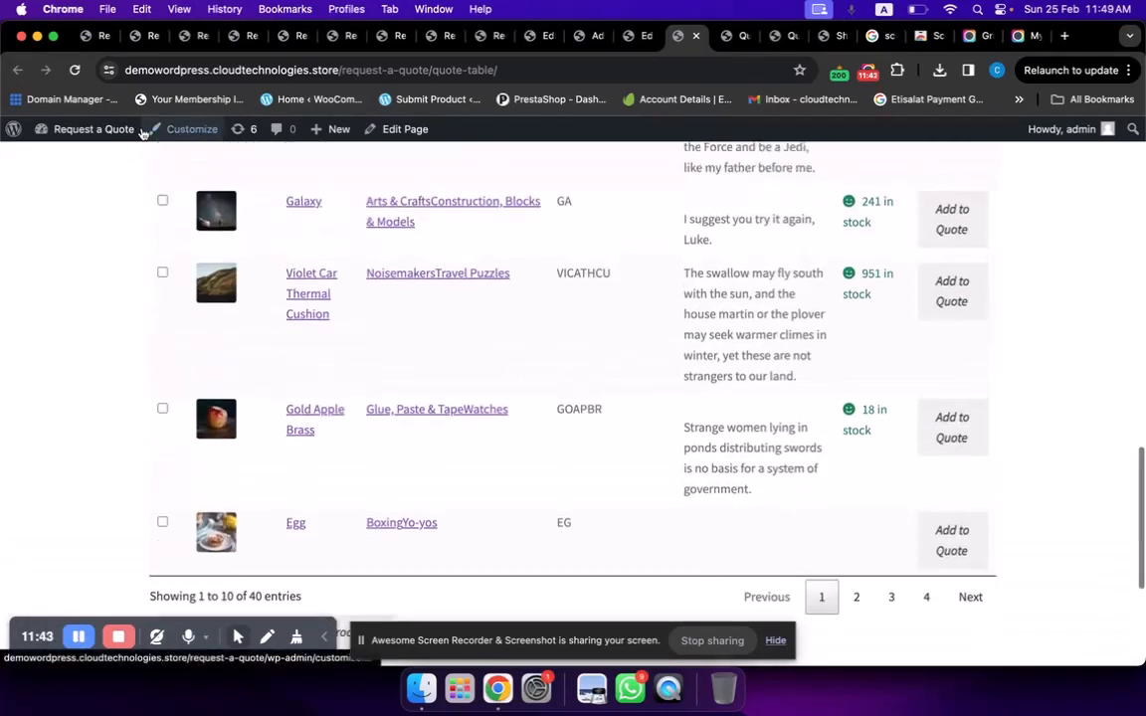
pyautogui.scroll(6, 139, 292)
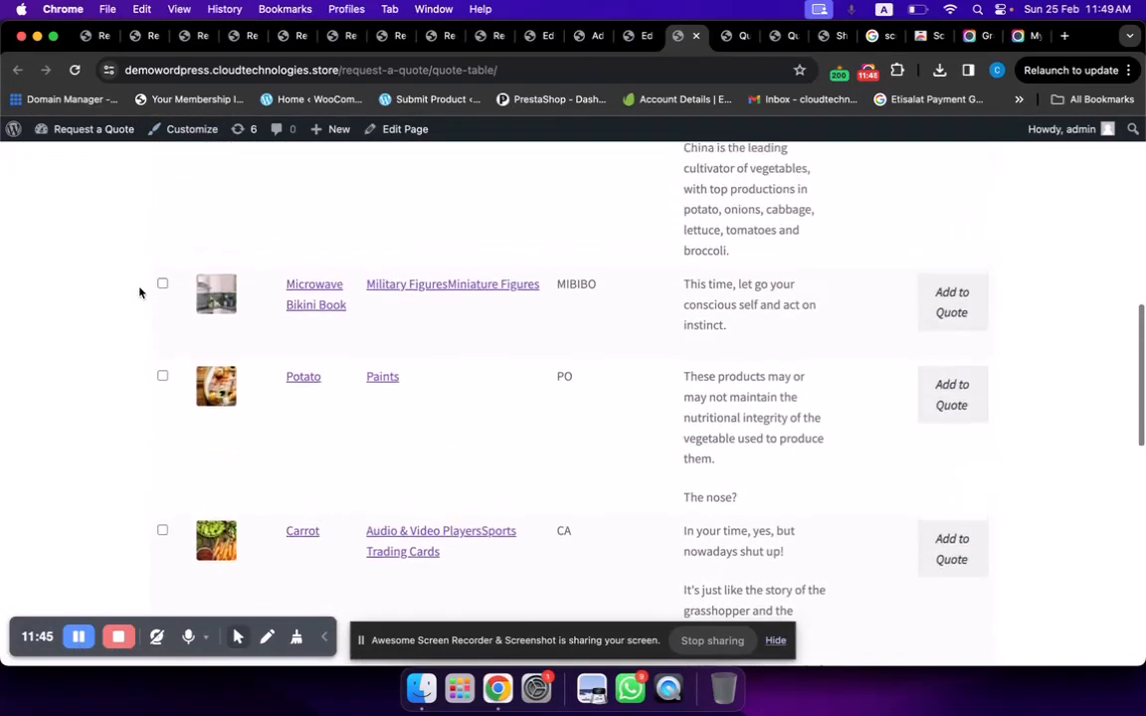
pyautogui.scroll(5, 139, 291)
pyautogui.scroll(-15, 139, 291)
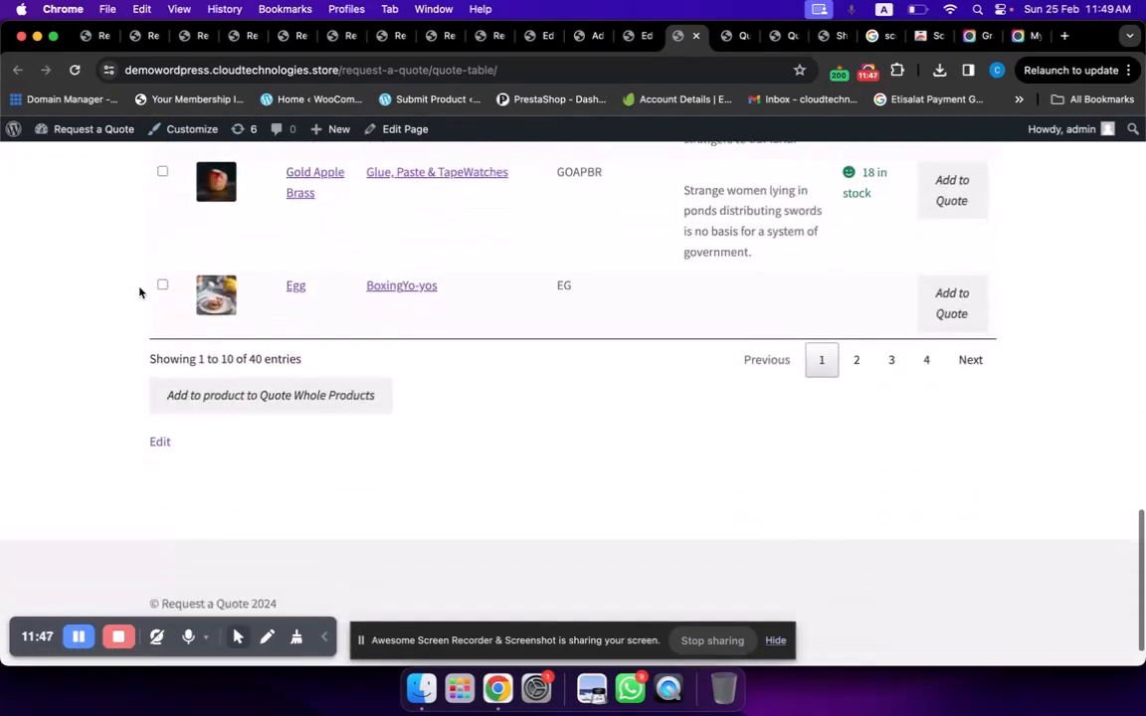
pyautogui.scroll(-1, 140, 292)
pyautogui.scroll(3, 237, 248)
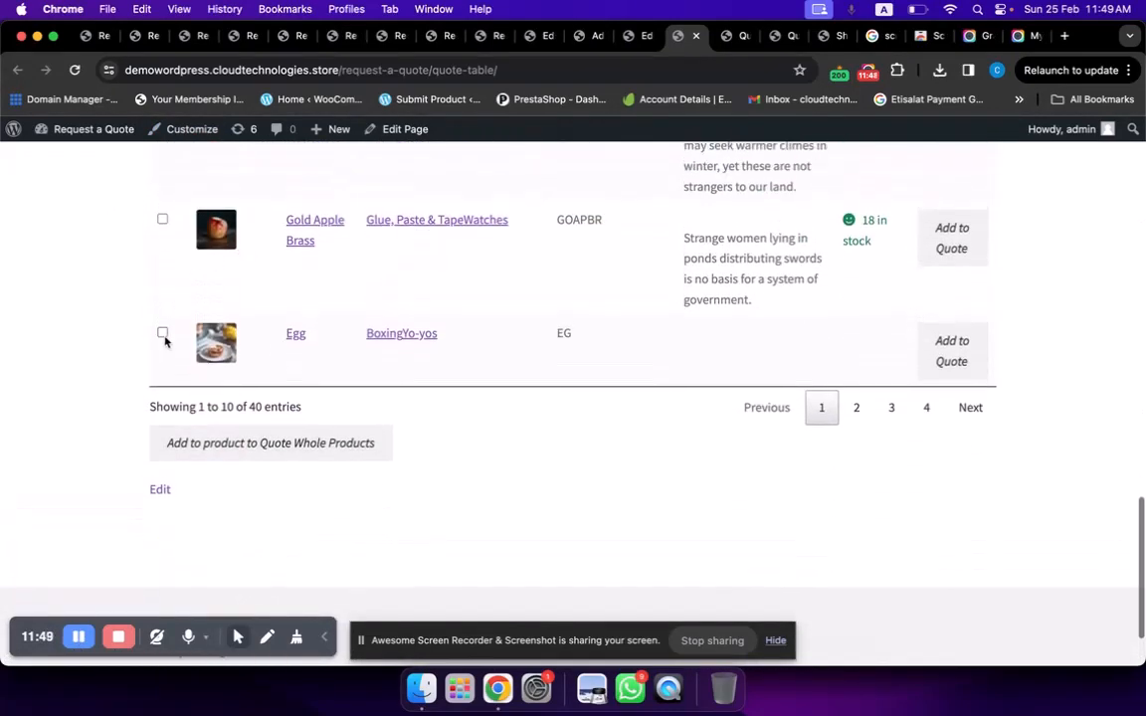
pyautogui.click(163, 334)
pyautogui.click(162, 219)
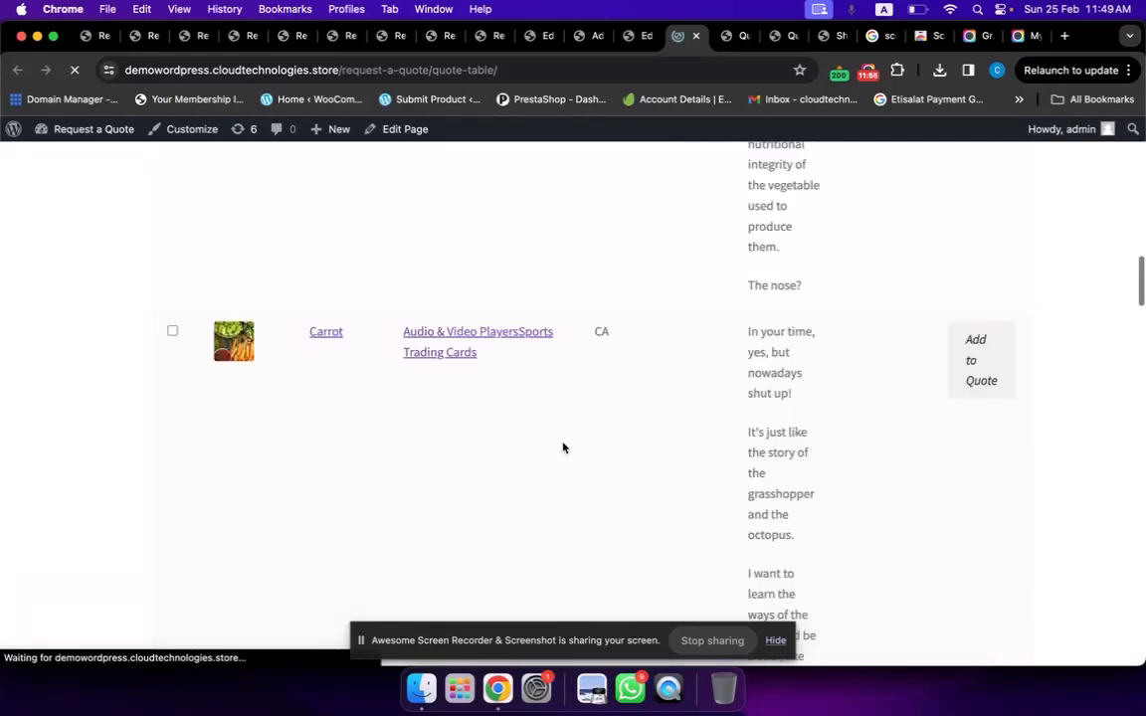
pyautogui.scroll(-3, 143, 463)
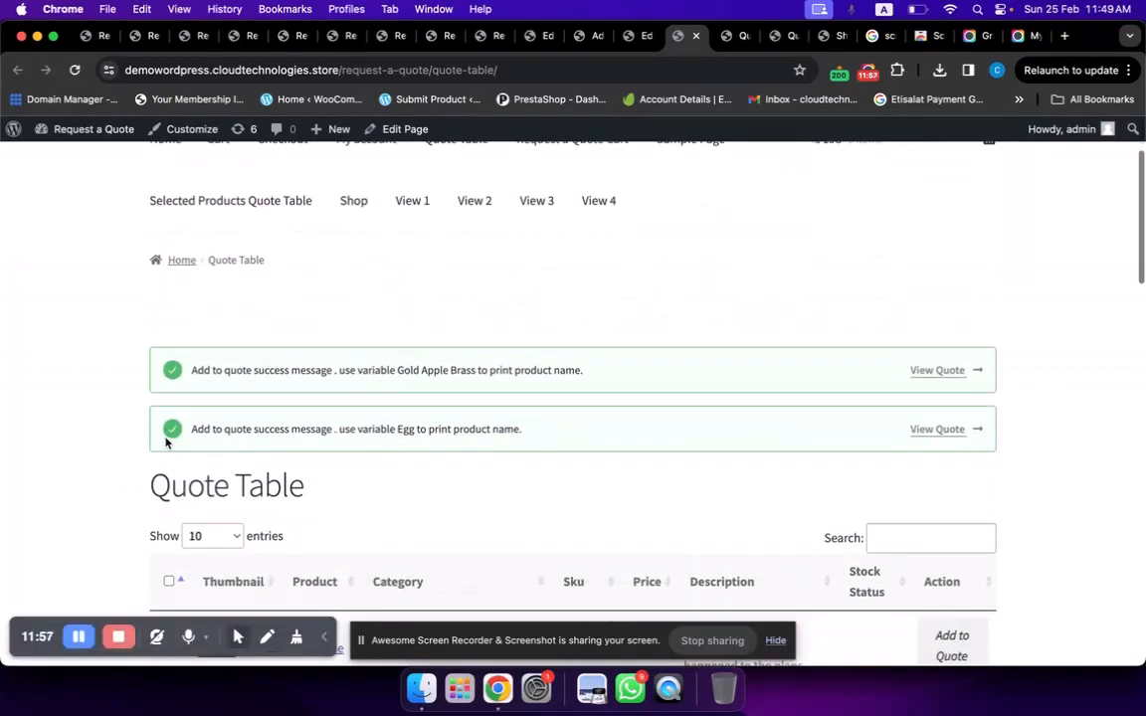
pyautogui.scroll(3, 786, 203)
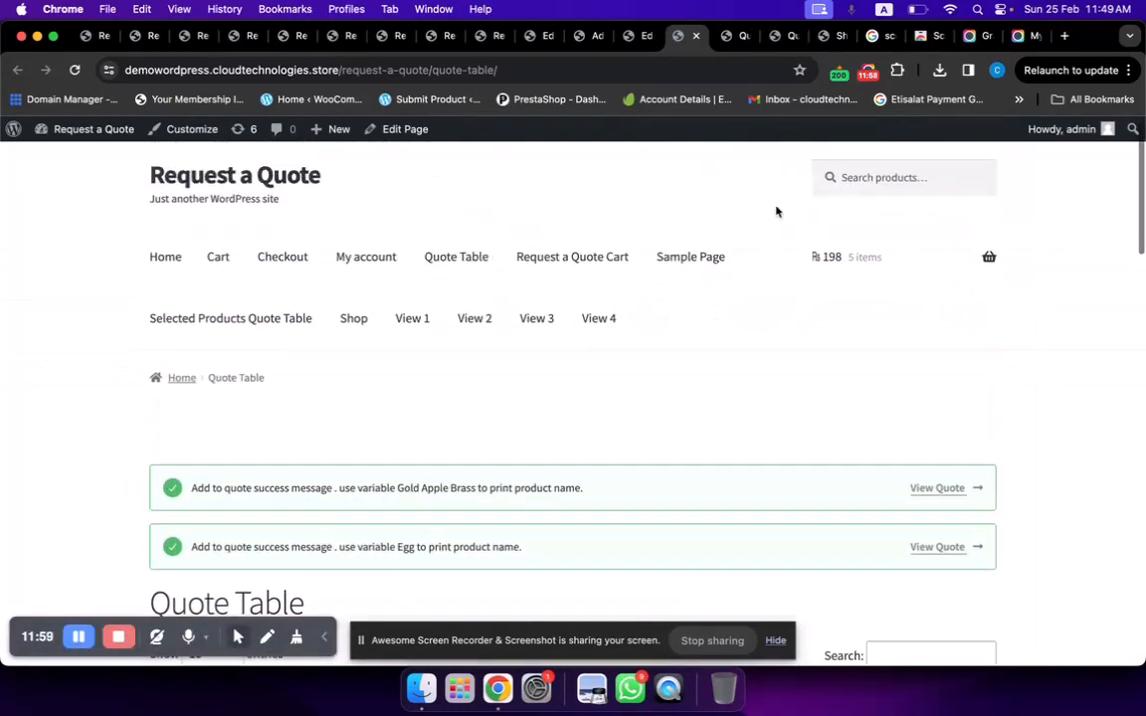
# Step: Open the store's Cart page and review the quote options offered for each cart product
pyautogui.click(219, 283)
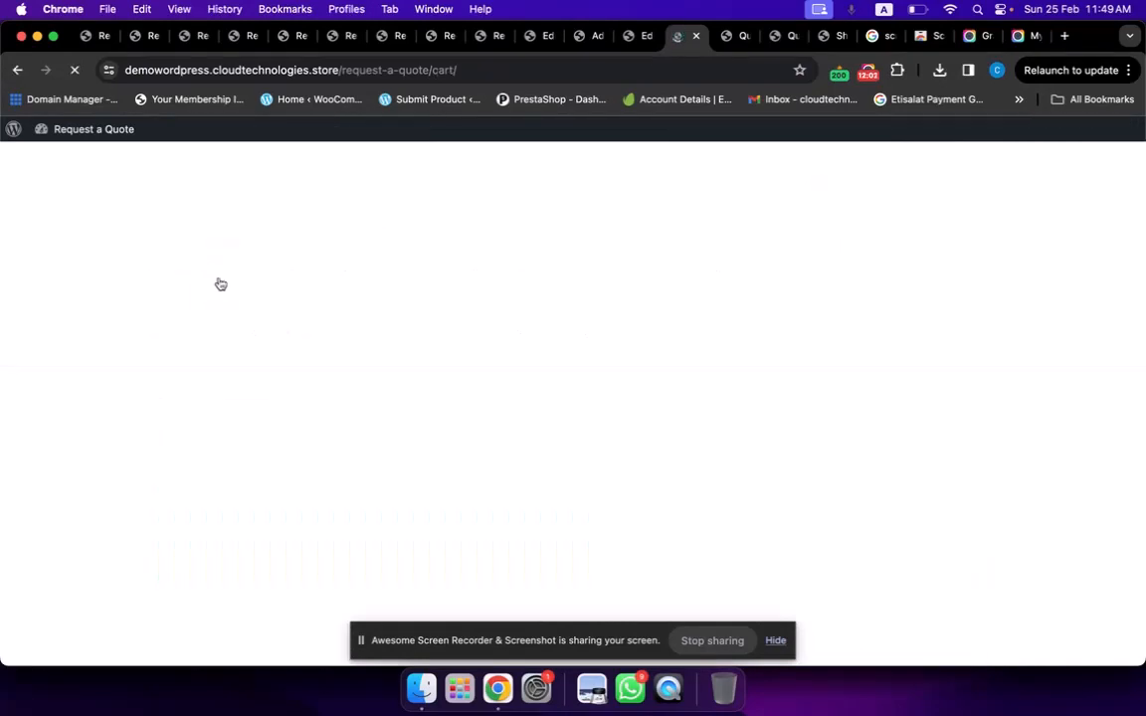
pyautogui.scroll(-3, 251, 368)
pyautogui.scroll(-2, 250, 368)
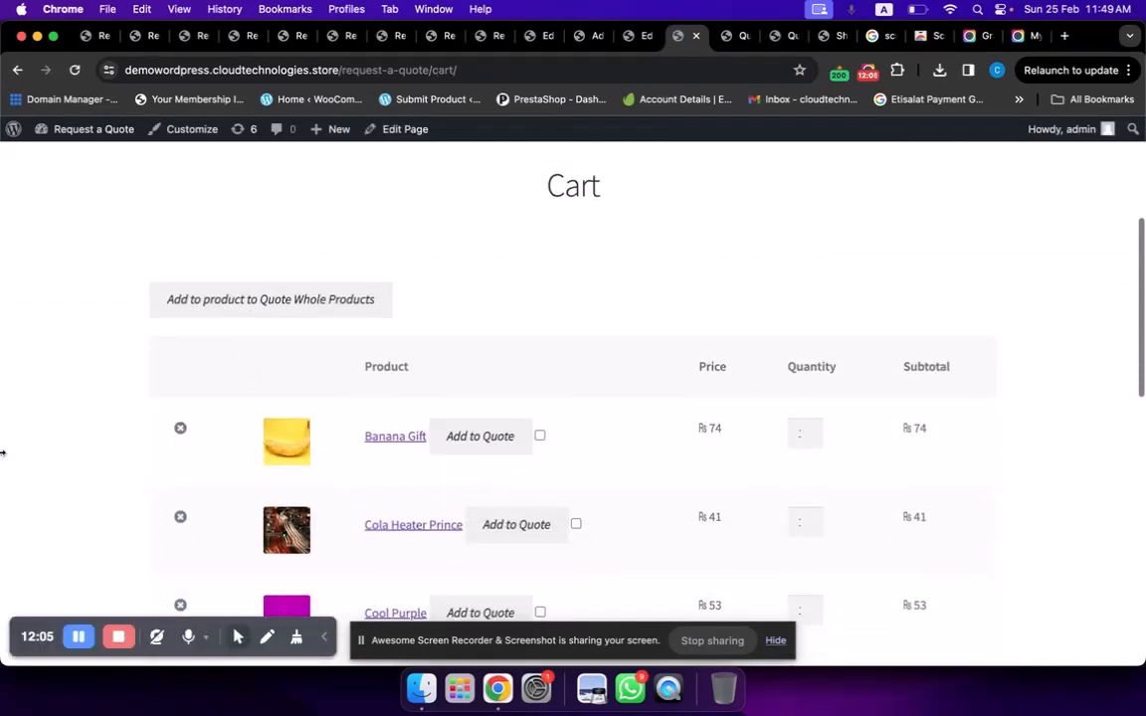
pyautogui.scroll(-3, 3, 452)
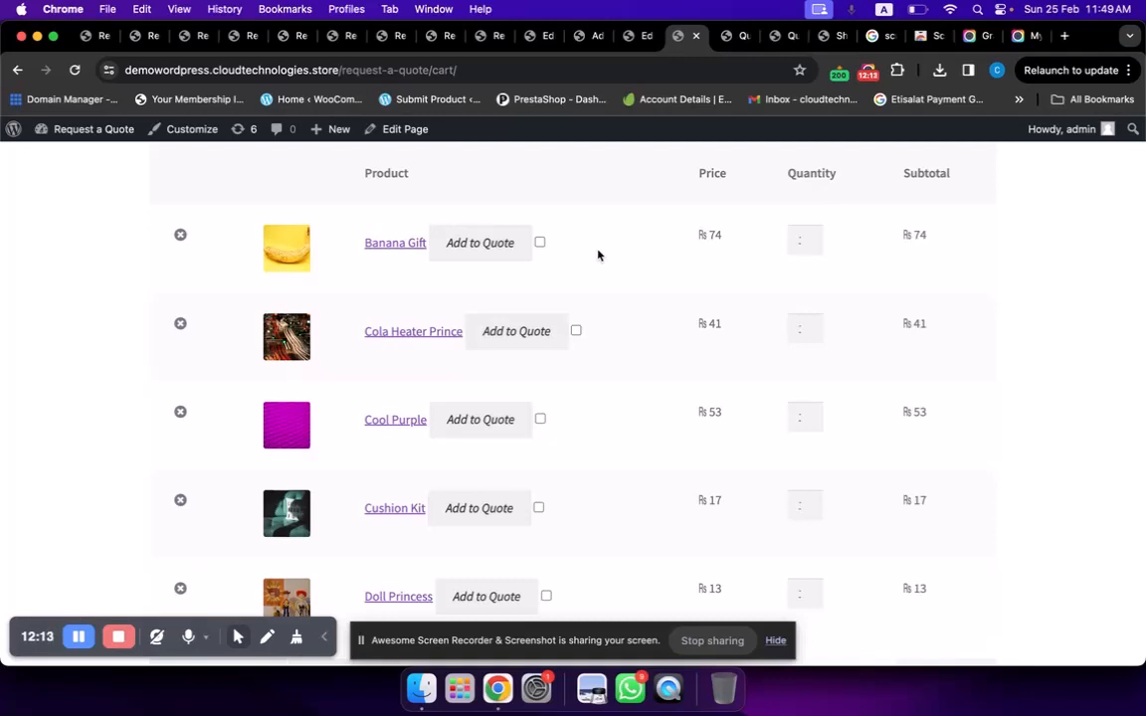
# Step: Select Banana Gift, Cola Heater Prince and Cool Purple in the cart for a bulk quote request
pyautogui.click(539, 243)
pyautogui.scroll(-1, 621, 262)
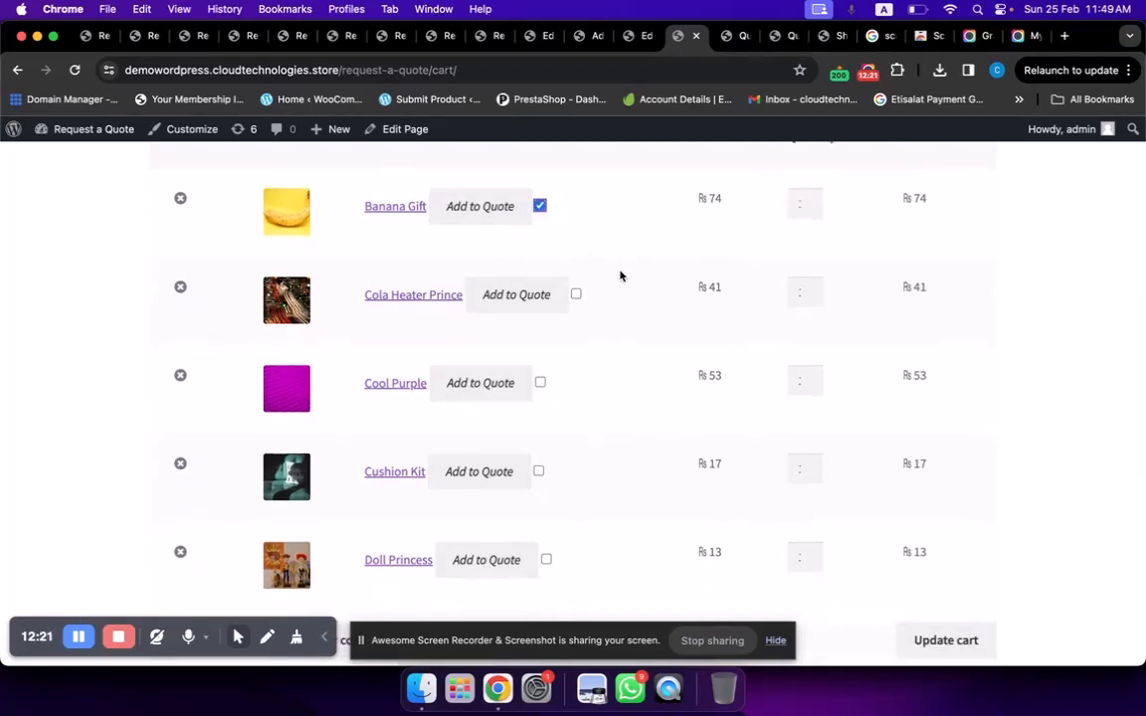
pyautogui.click(576, 286)
pyautogui.click(540, 373)
pyautogui.scroll(-5, 538, 373)
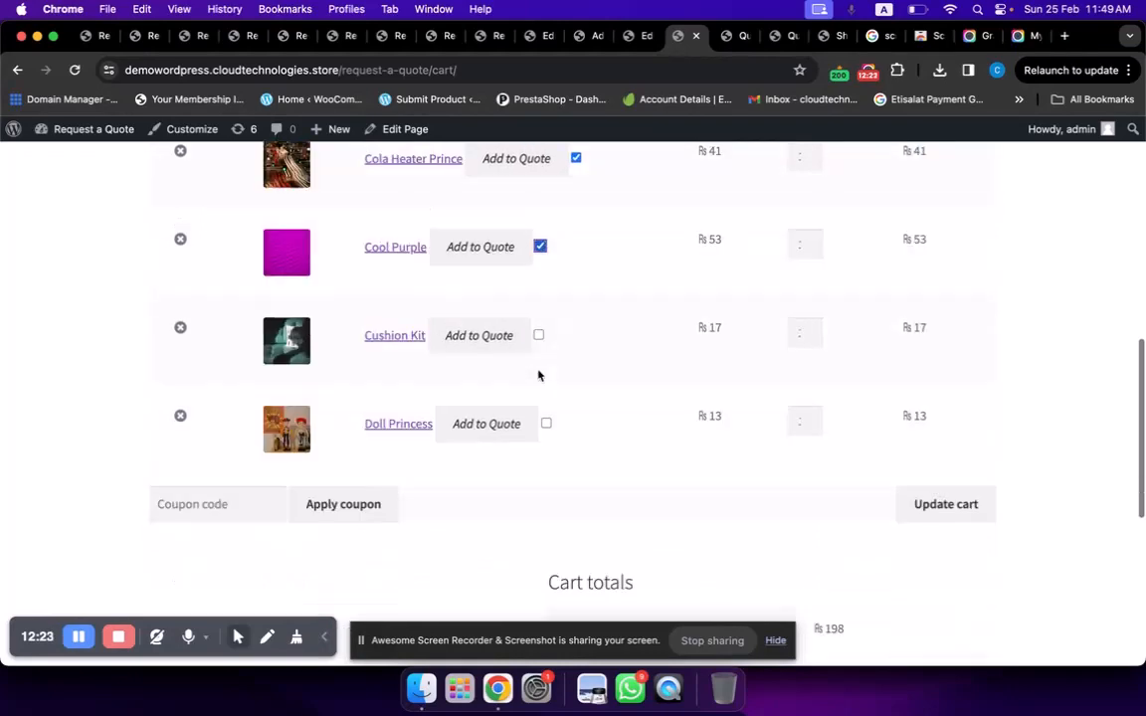
pyautogui.scroll(8, 539, 375)
pyautogui.scroll(1, 538, 374)
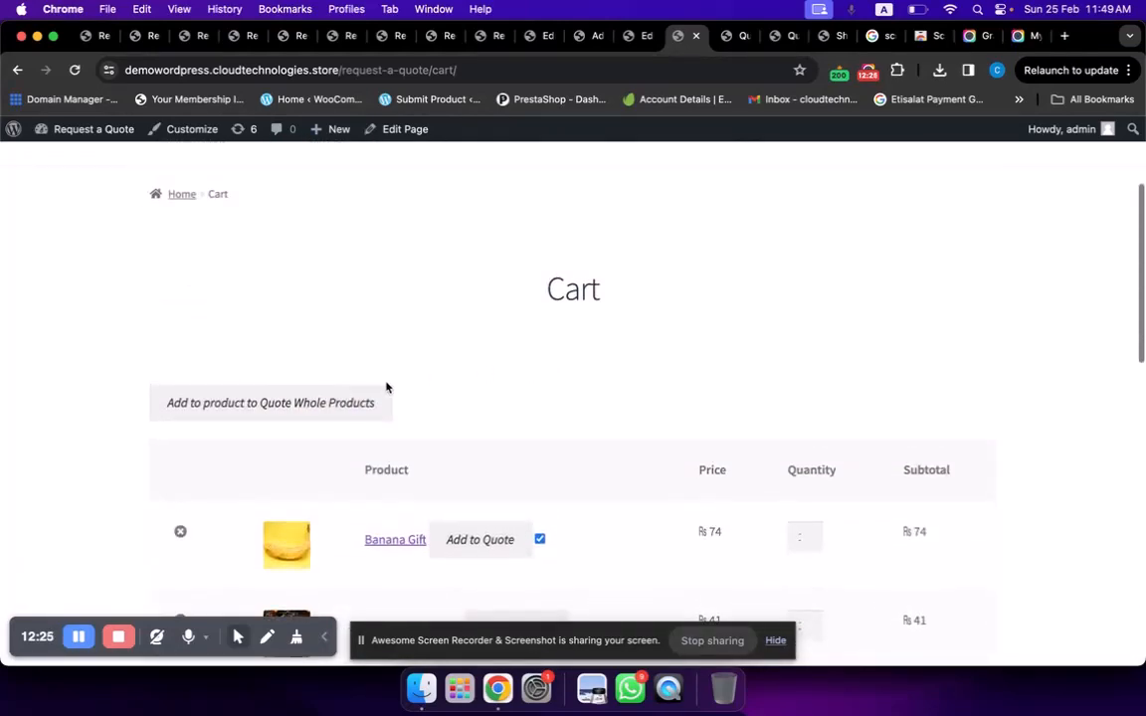
pyautogui.scroll(4, 475, 284)
pyautogui.scroll(-1, 476, 283)
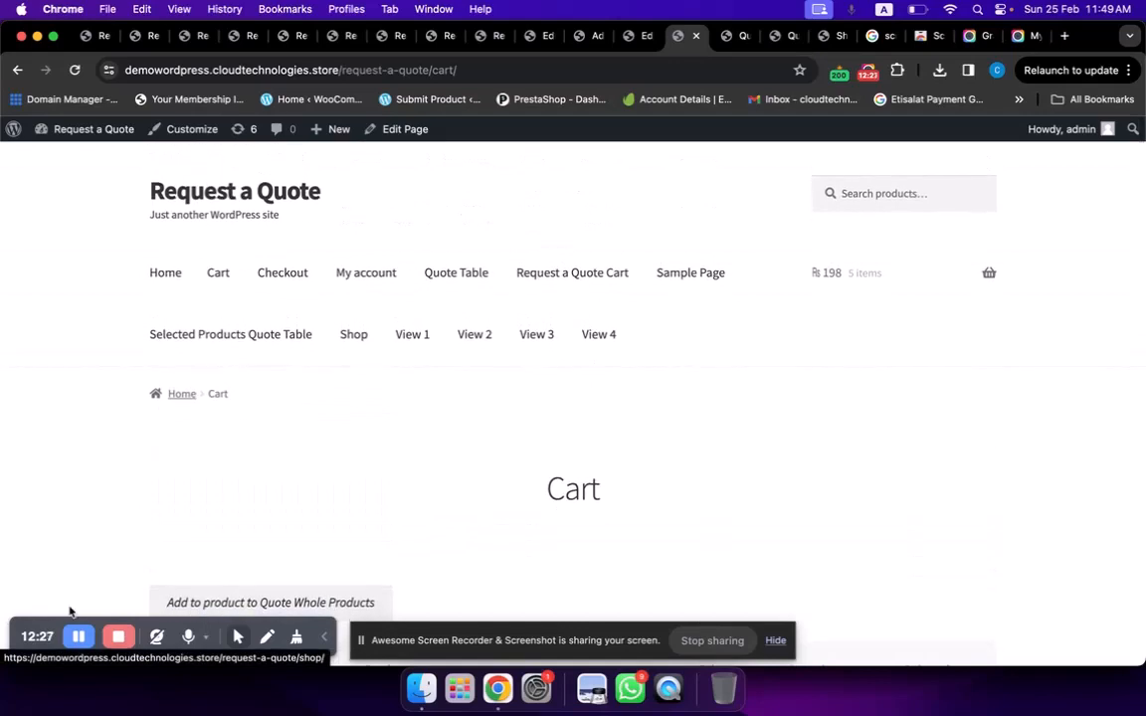
# Step: Open the Shop page and add the Banana Gift product on its own to the quote
pyautogui.click(362, 335)
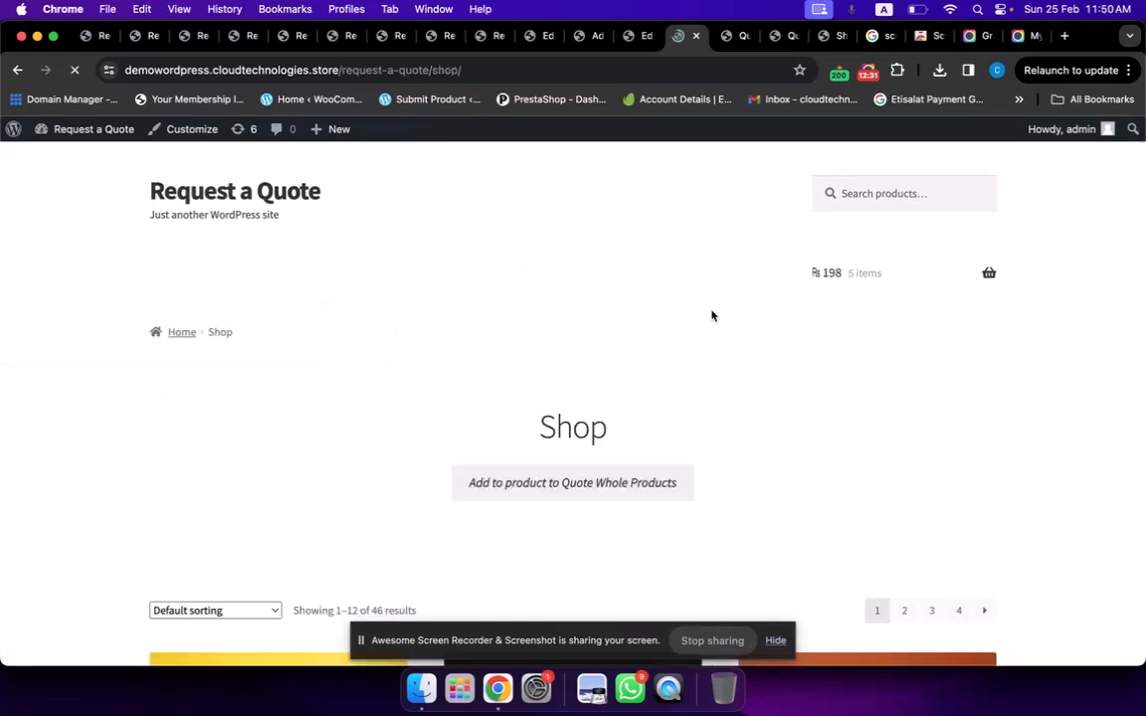
pyautogui.scroll(-5, 711, 315)
pyautogui.scroll(-4, 711, 315)
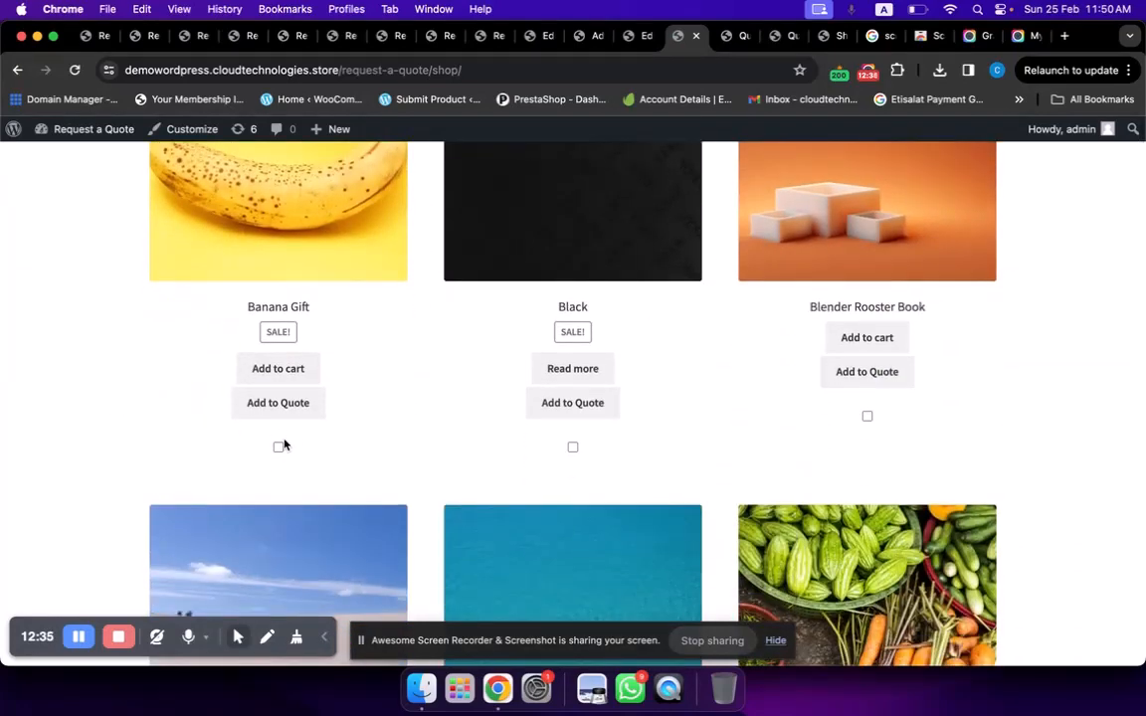
pyautogui.click(266, 406)
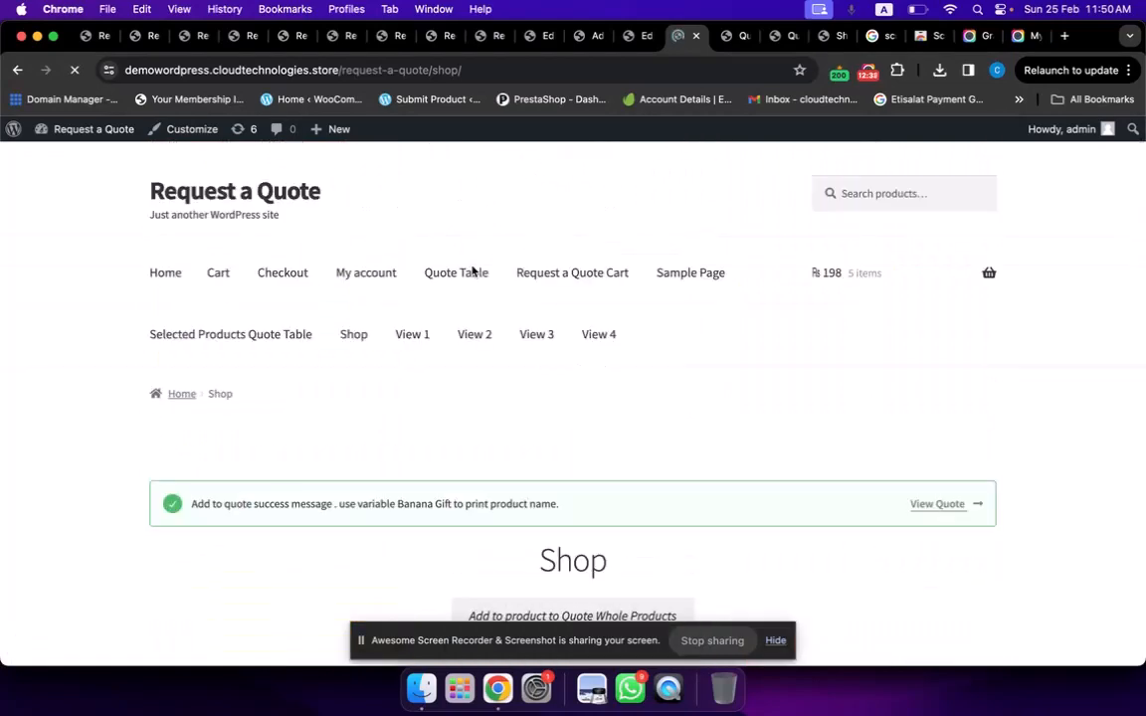
# Step: Select Black and Blender Rooster Book on the Shop page and add both to the quote at once
pyautogui.scroll(-8, 474, 268)
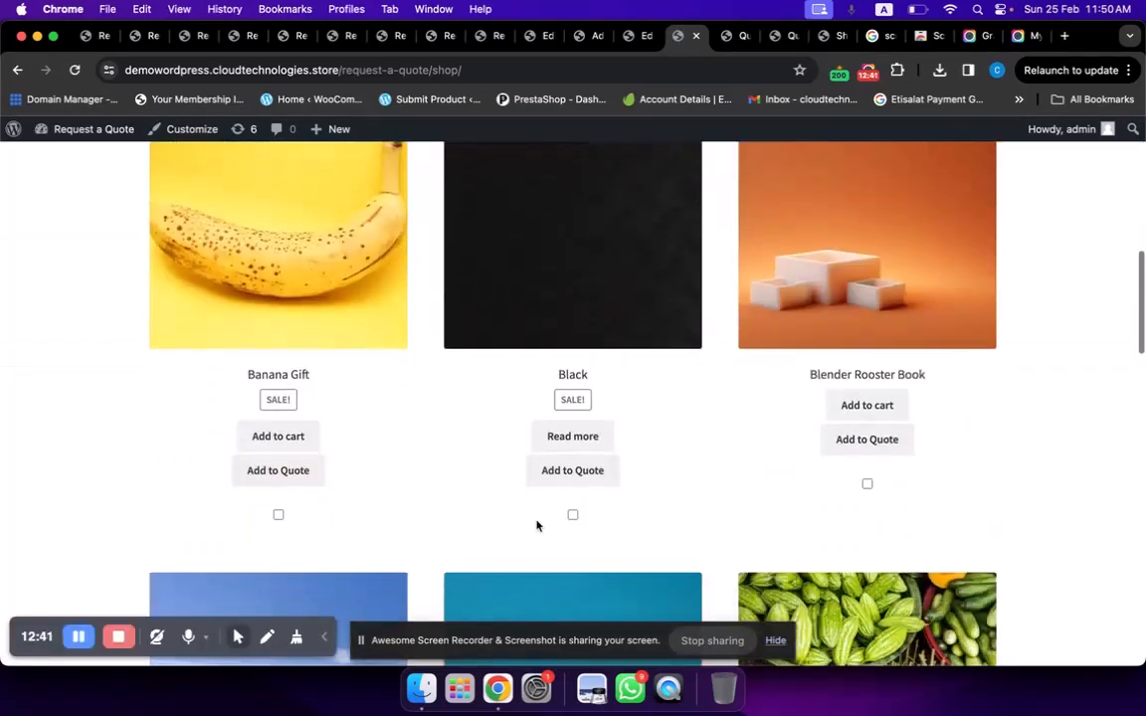
pyautogui.click(573, 515)
pyautogui.click(867, 484)
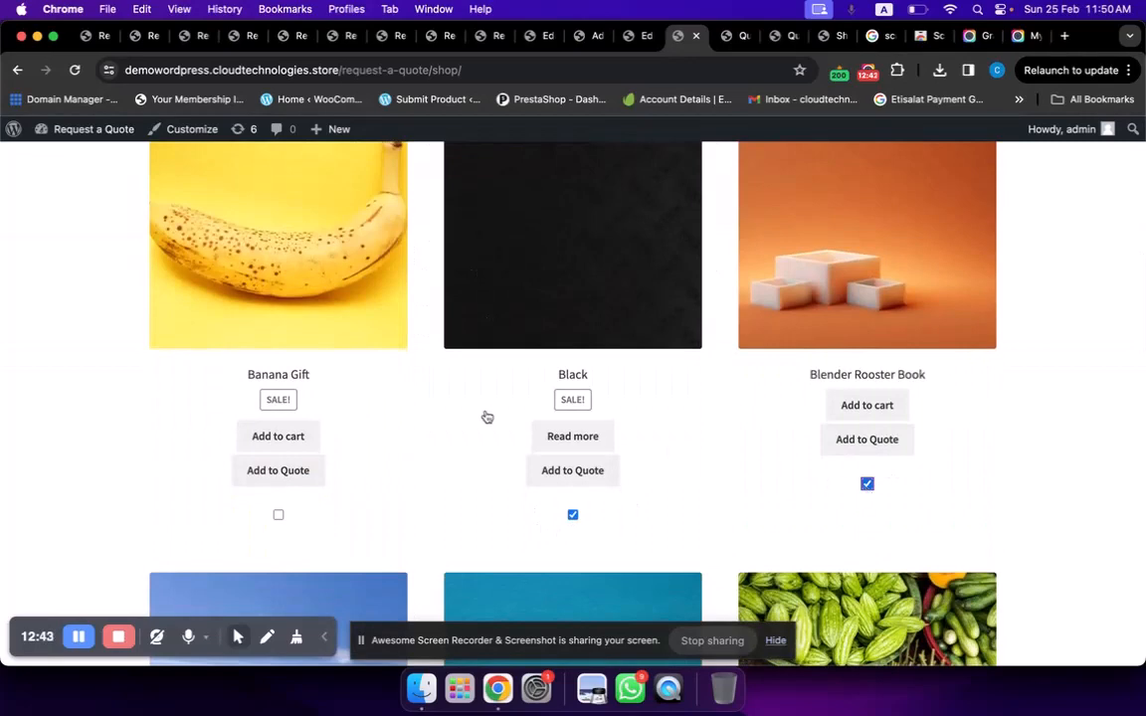
pyautogui.scroll(4, 487, 416)
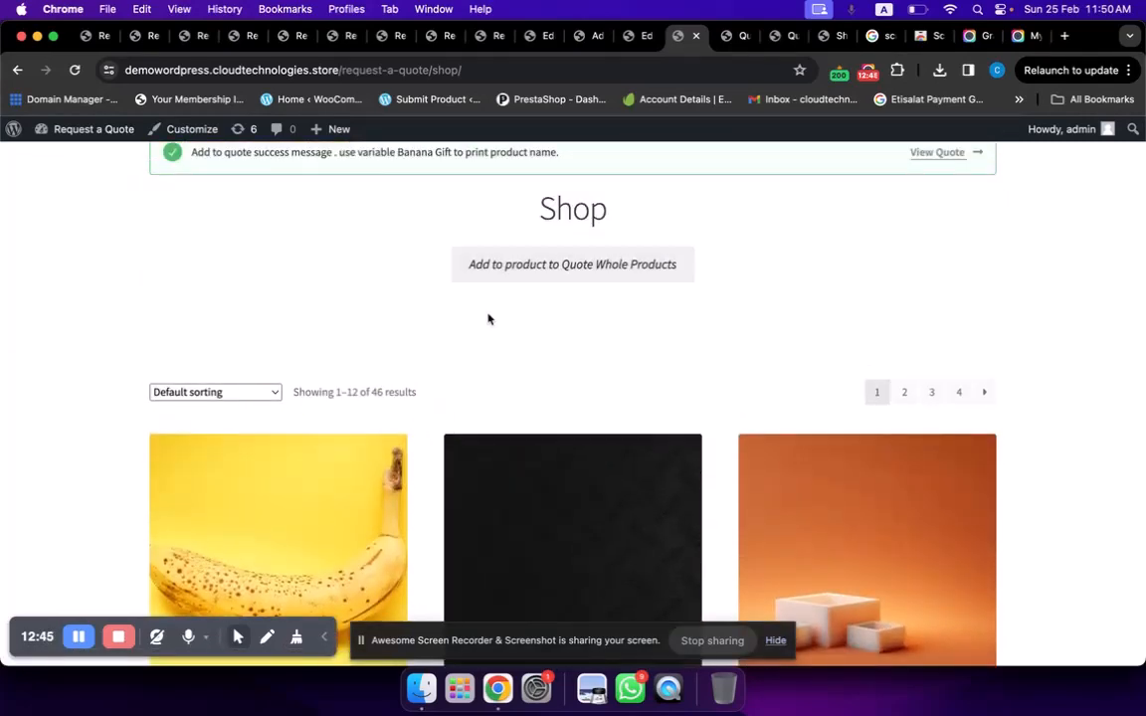
pyautogui.scroll(2, 487, 319)
pyautogui.press('super+r')
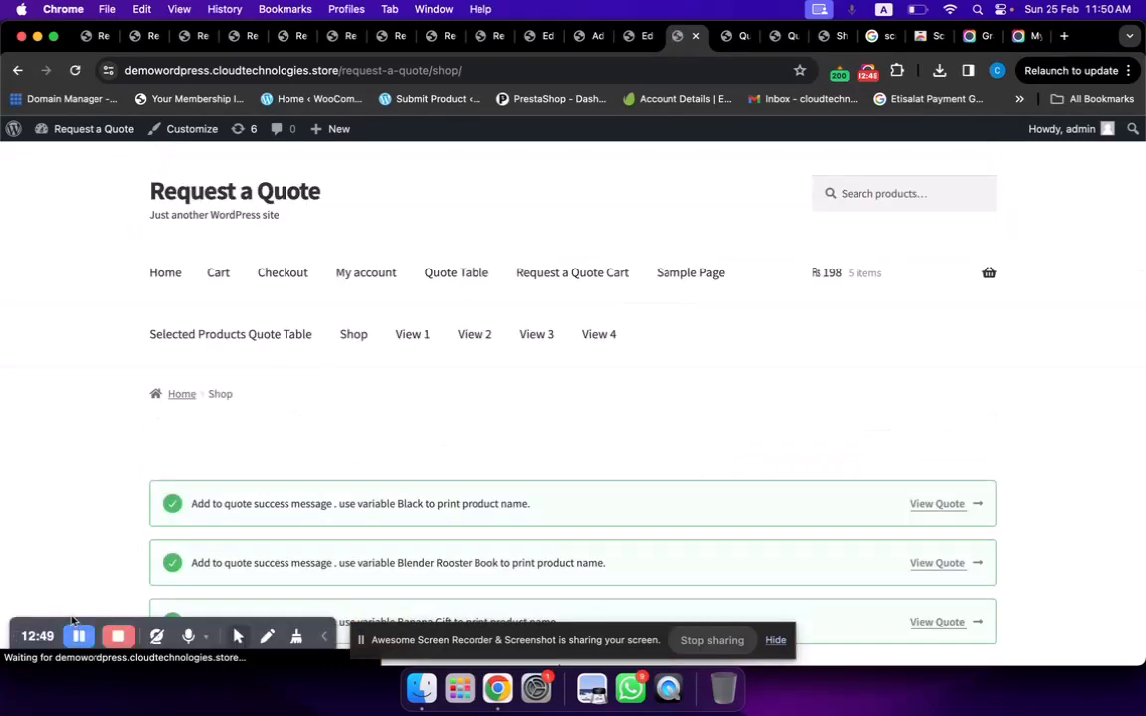
pyautogui.scroll(1, 278, 415)
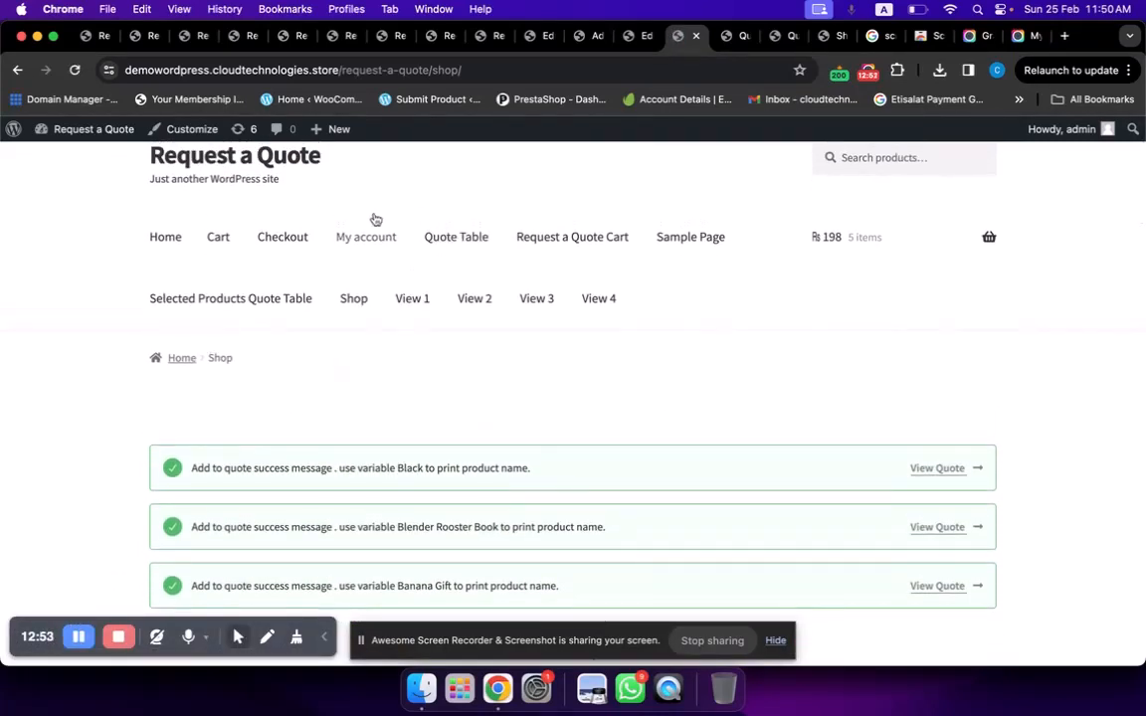
# Step: Open the Request a Quote Detail section of My account and review the list of submitted quotes
pyautogui.click(350, 247)
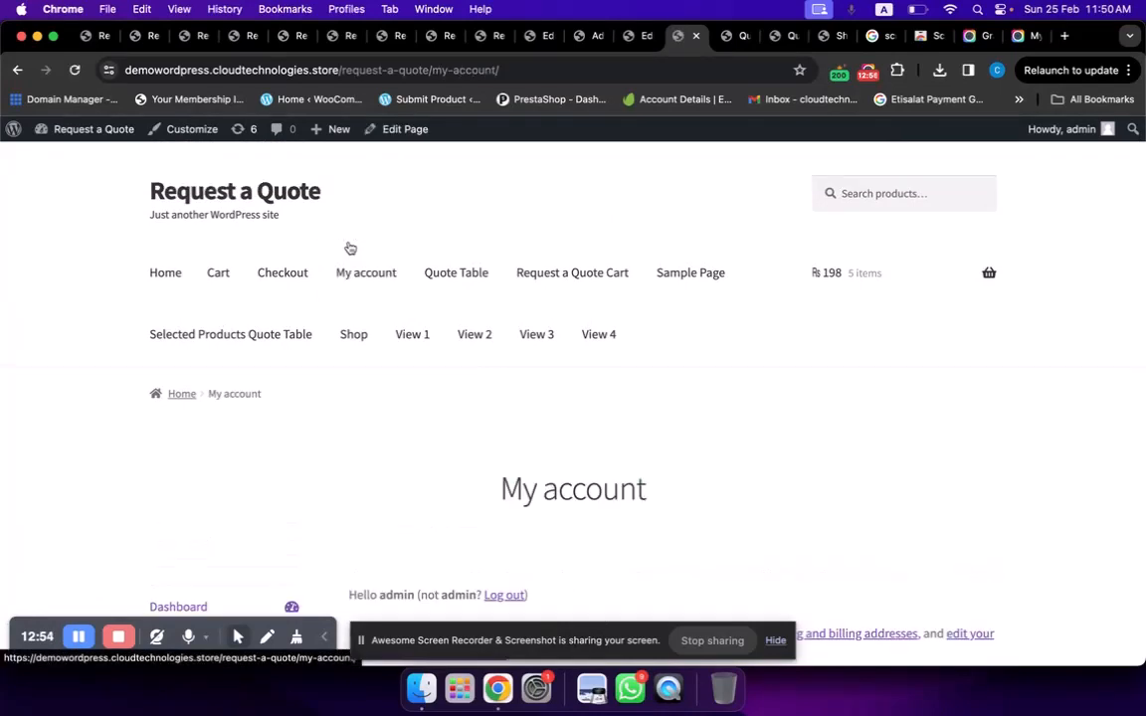
pyautogui.scroll(-5, 350, 247)
pyautogui.scroll(-4, 350, 248)
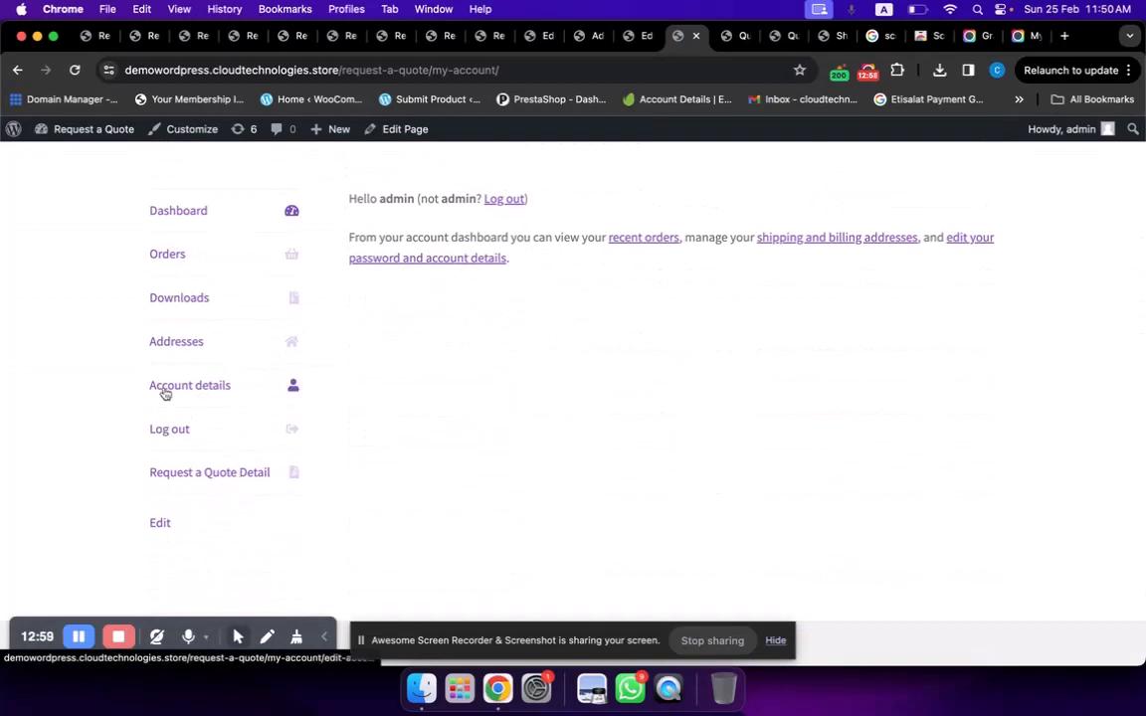
pyautogui.click(209, 484)
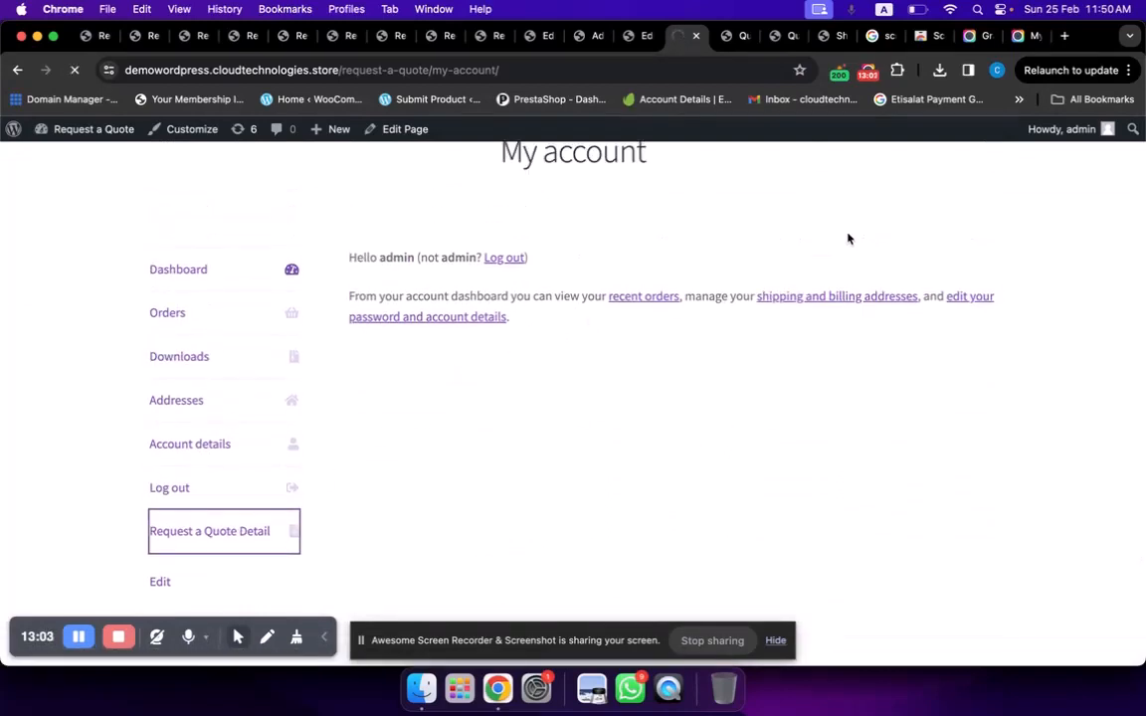
pyautogui.scroll(-5, 822, 244)
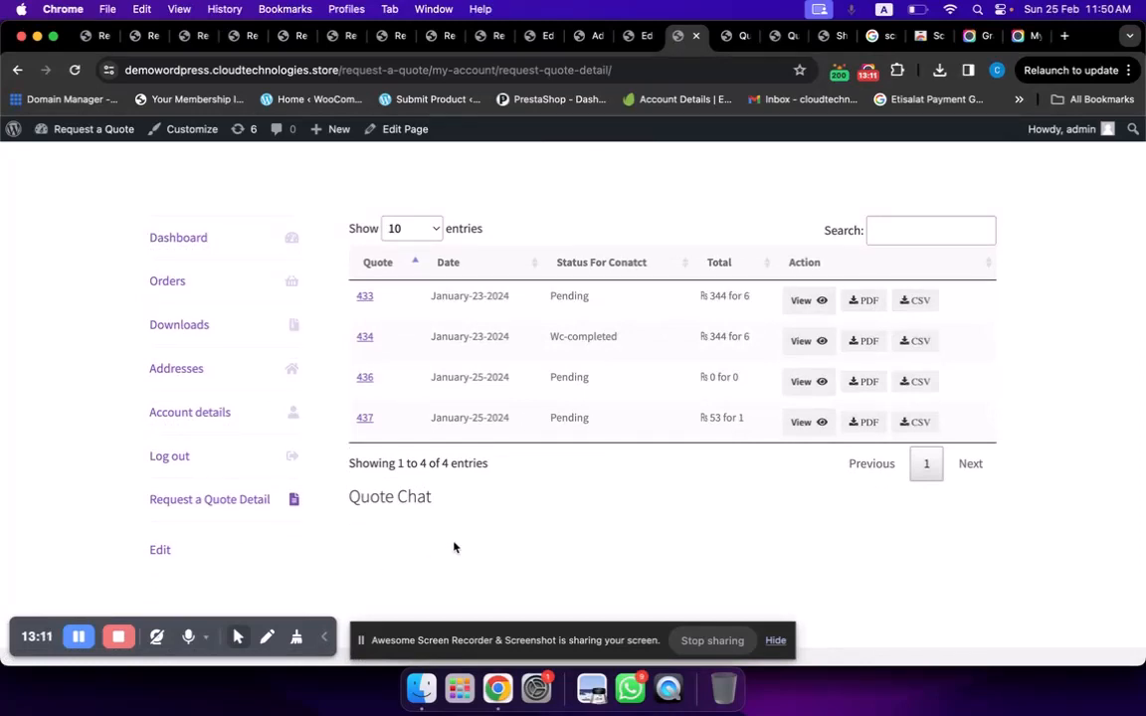
# Step: View quote 433 and examine its product lines, download options and billing details
pyautogui.click(820, 302)
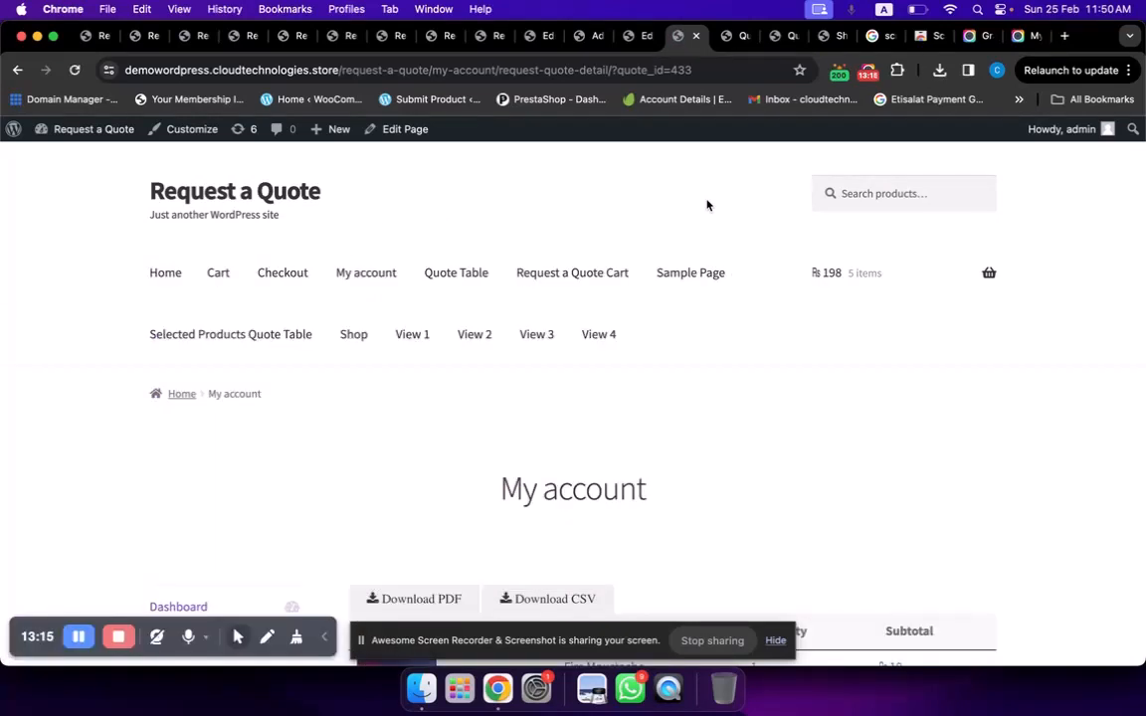
pyautogui.scroll(-5, 657, 340)
pyautogui.scroll(-2, 740, 319)
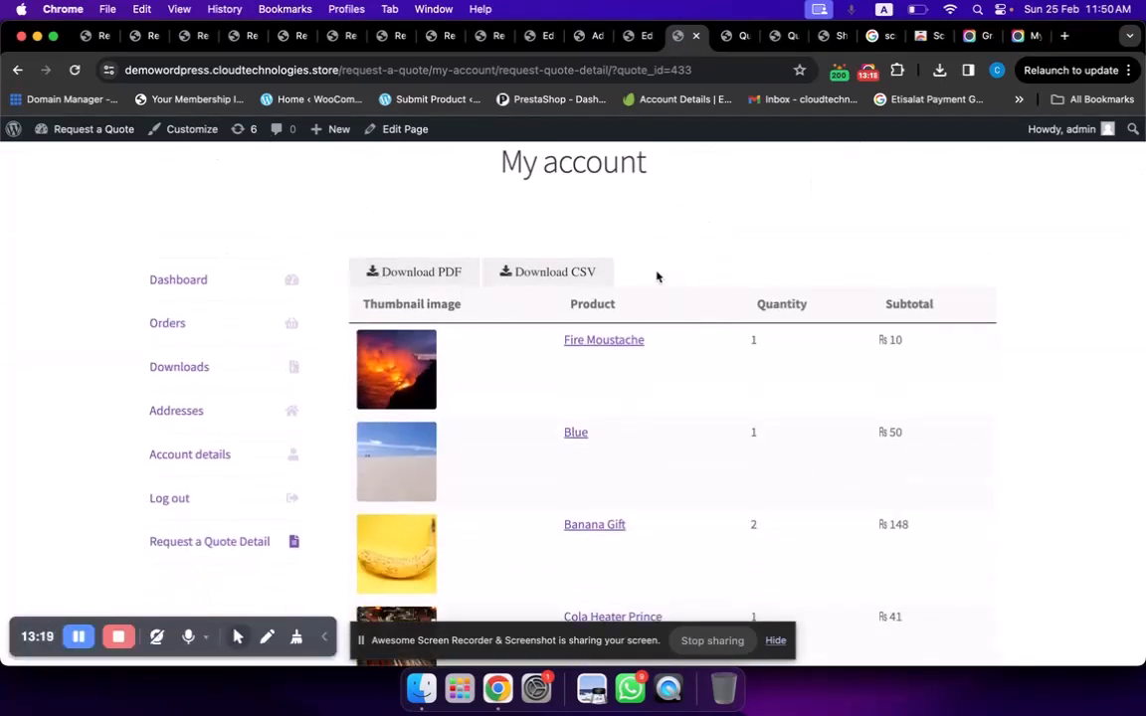
pyautogui.scroll(-8, 762, 297)
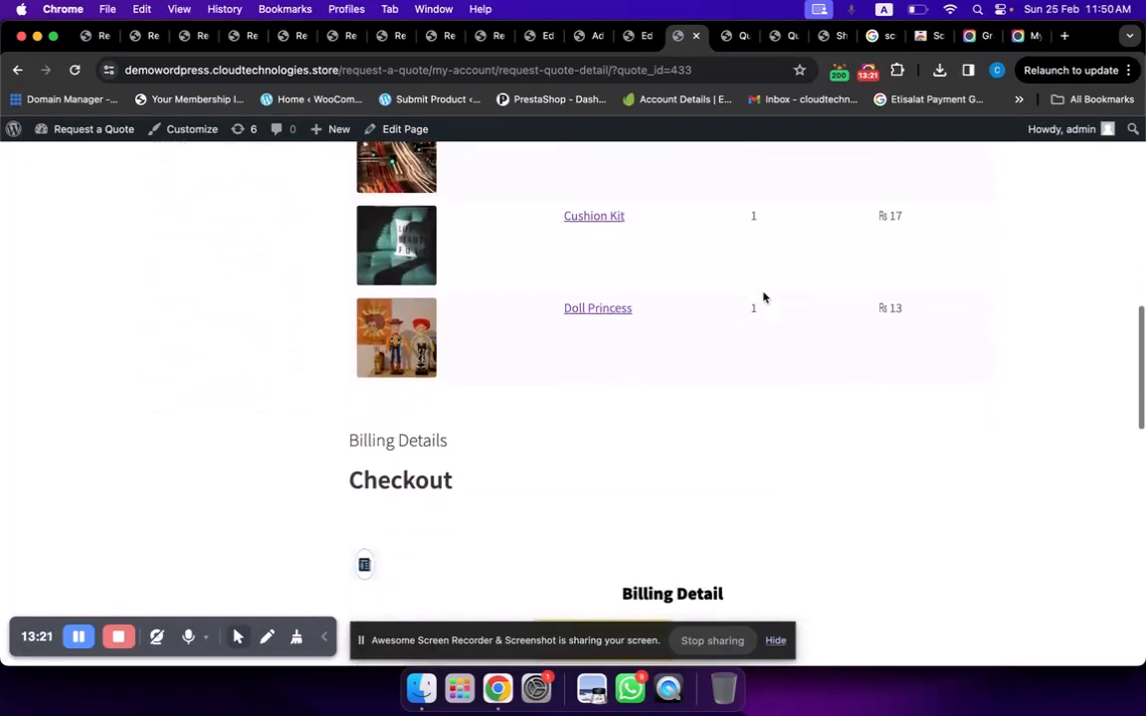
pyautogui.scroll(-6, 763, 296)
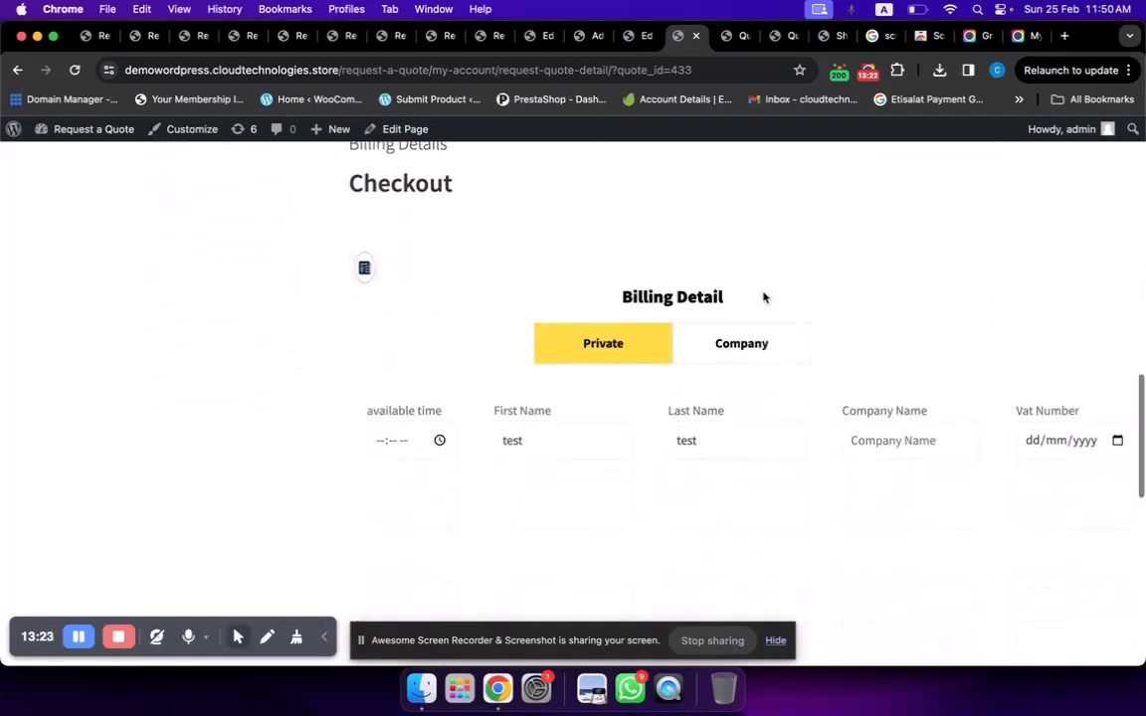
pyautogui.scroll(14, 763, 296)
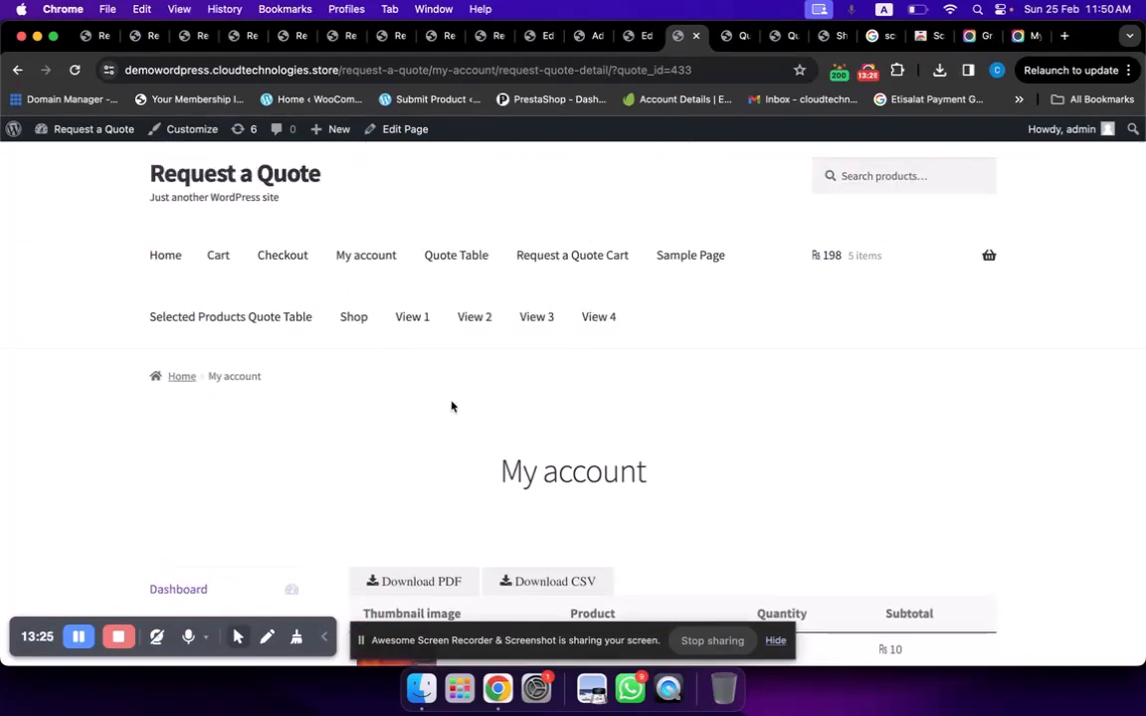